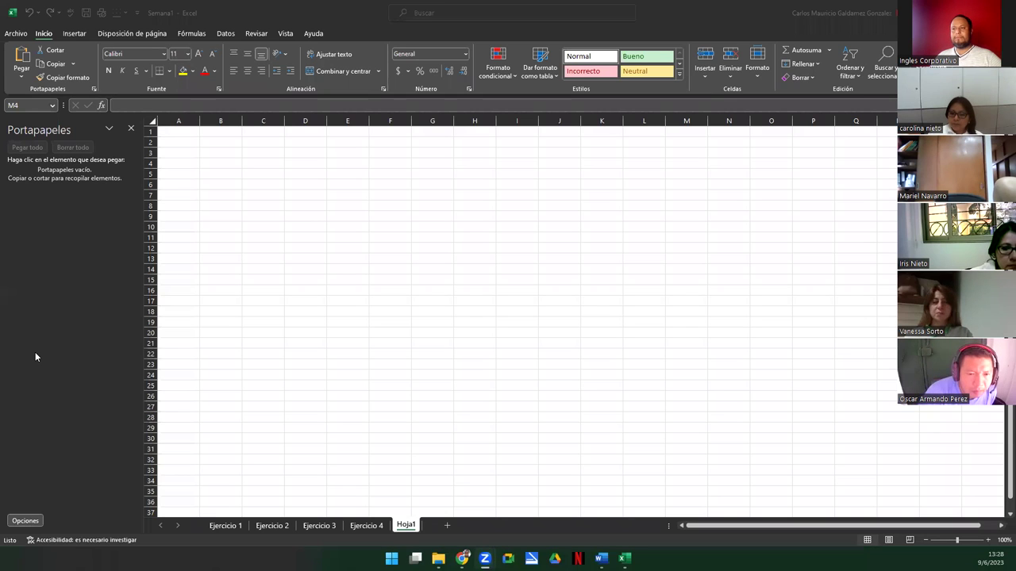
Step: Close the Portapapeles pane, select cell A1 and open the pane again
click(133, 129)
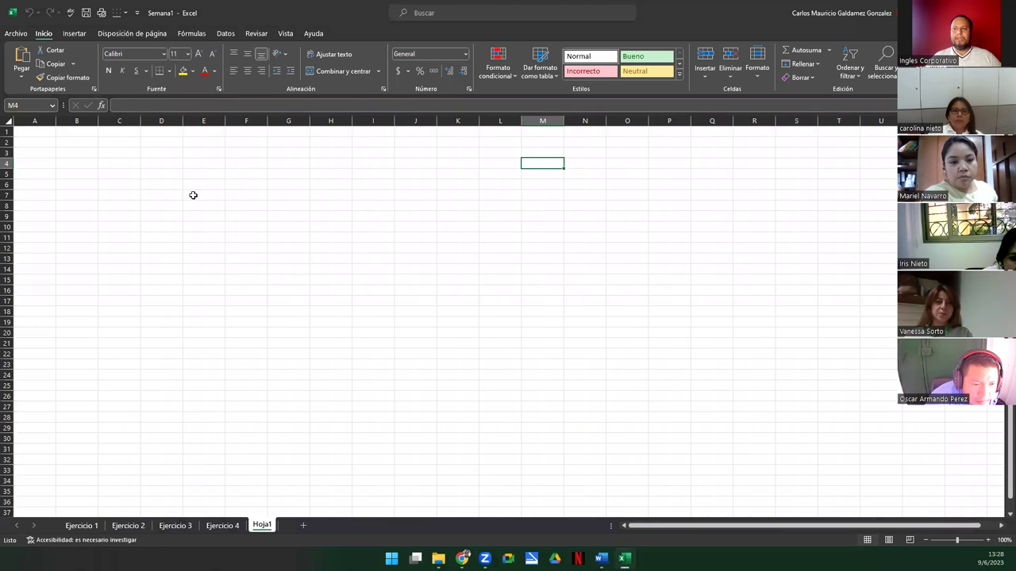
click(40, 131)
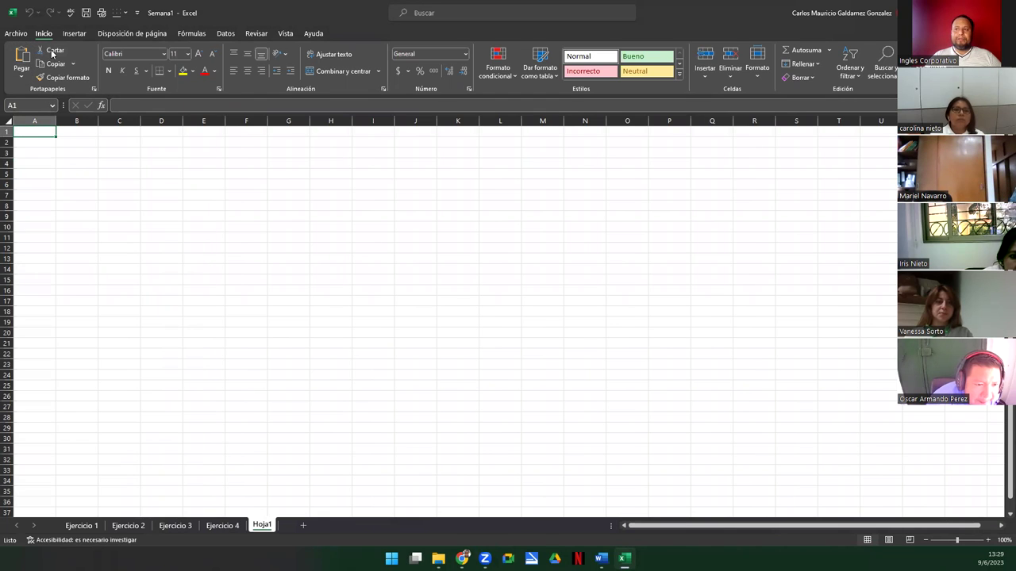
click(94, 89)
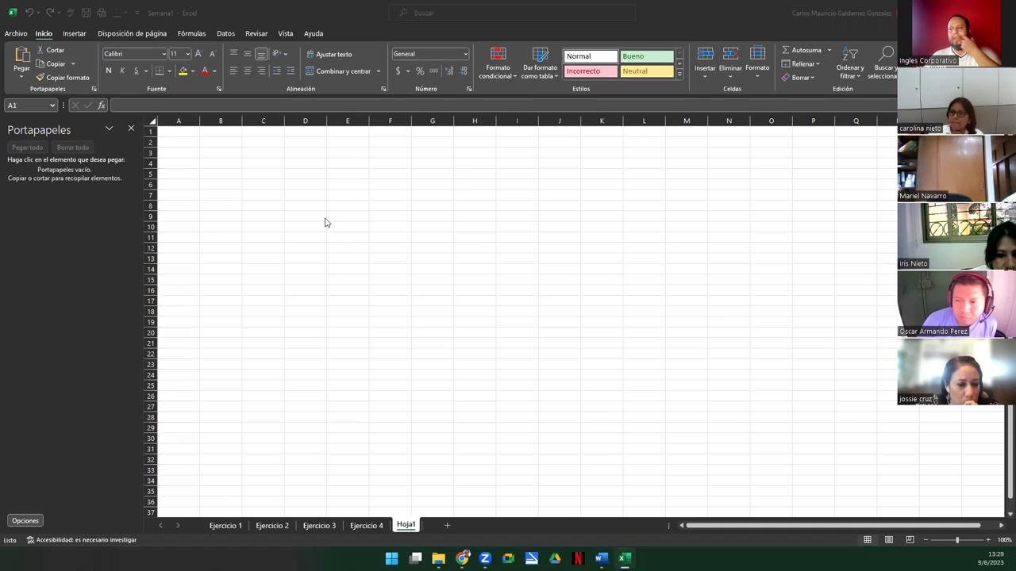
Step: Select cell B3 on the empty sheet Hoja1 as the starting cell for the table headers
click(302, 206)
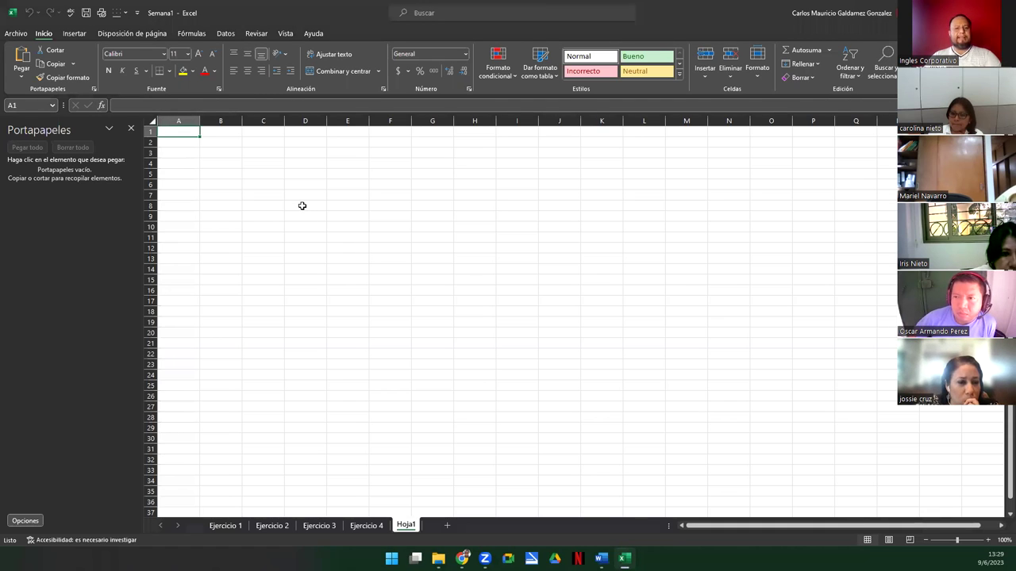
click(276, 172)
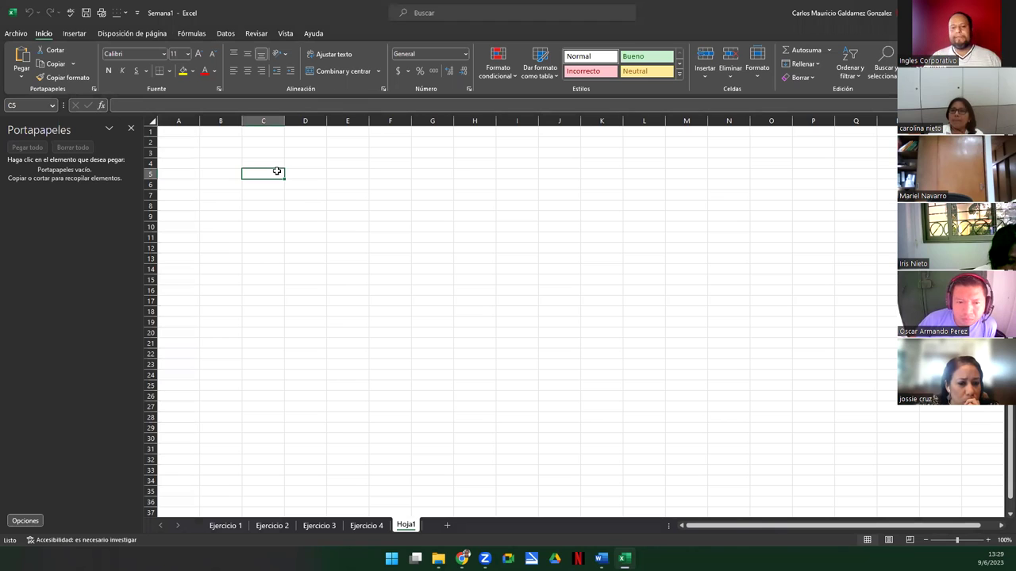
scroll(265, 214, up, 4)
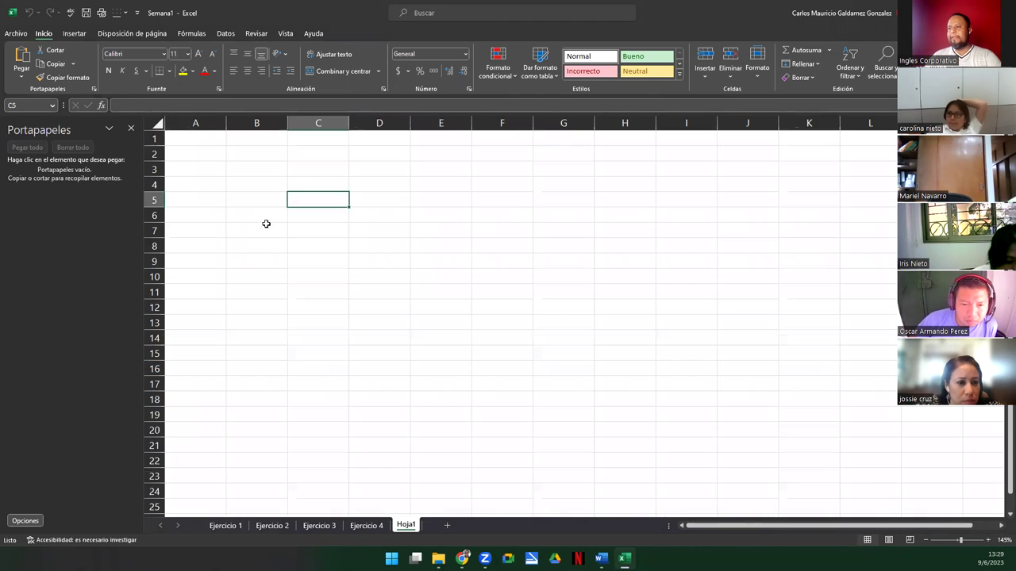
click(250, 169)
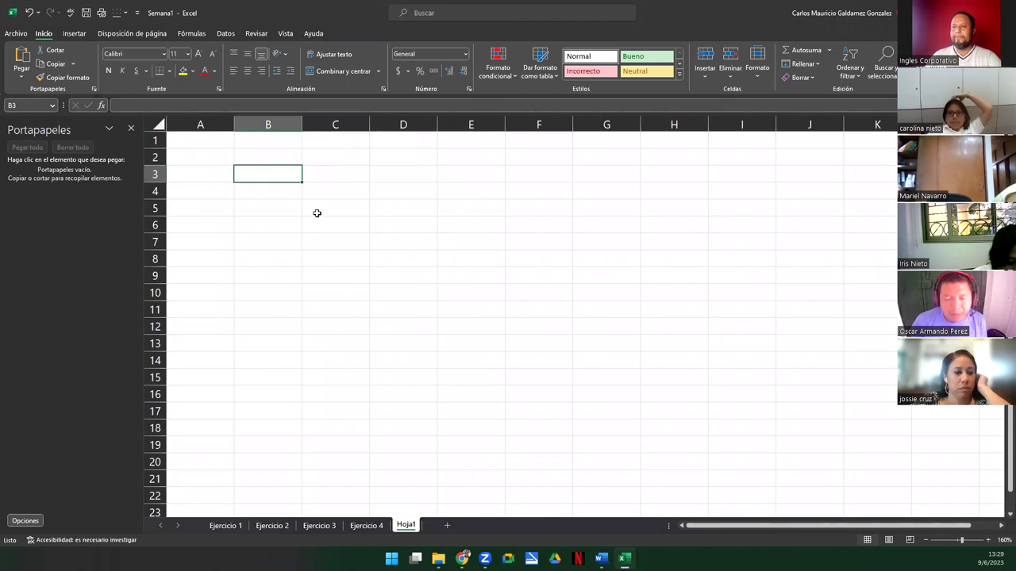
text(Edad)
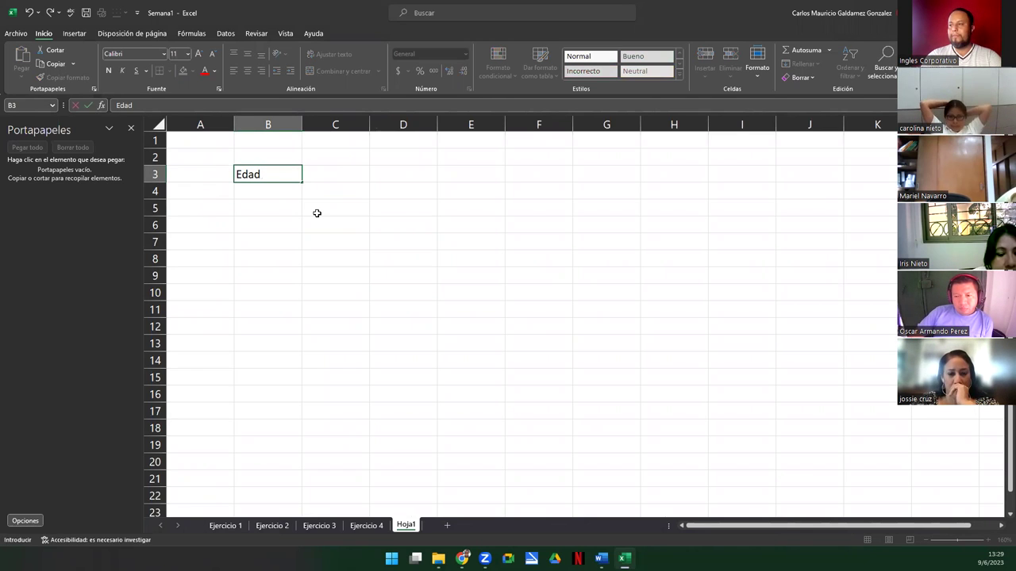
key(BackSpace)
key(BackSpace)
key(BackSpace)
key(BackSpace)
Step: Enter the headers Dia, Mes and Años in cells B3, C3 and D3
text(Dia)
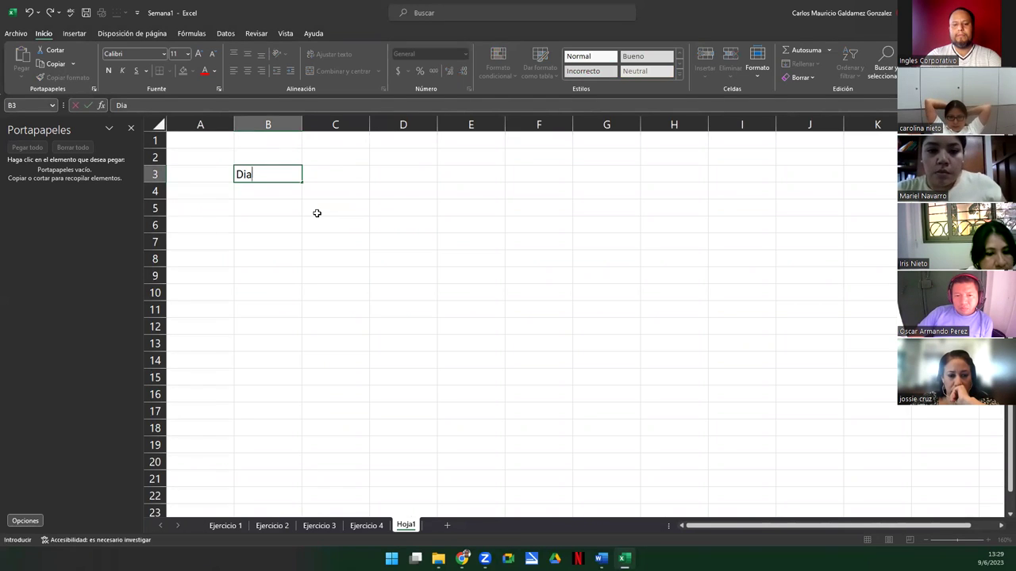
key(Tab)
text(Mes)
key(Tab)
text(ASñ)
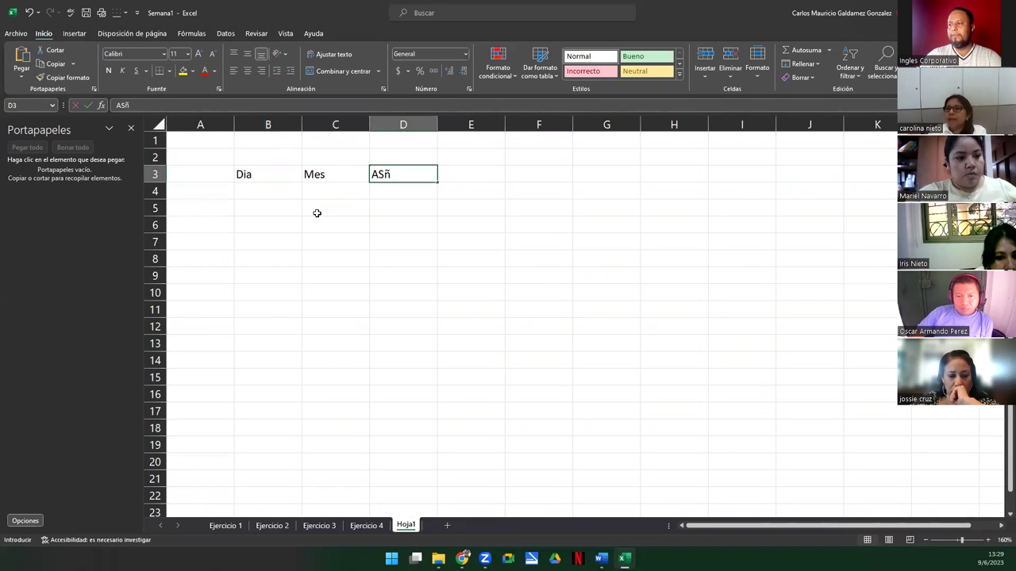
key(BackSpace)
key(BackSpace)
text(ños)
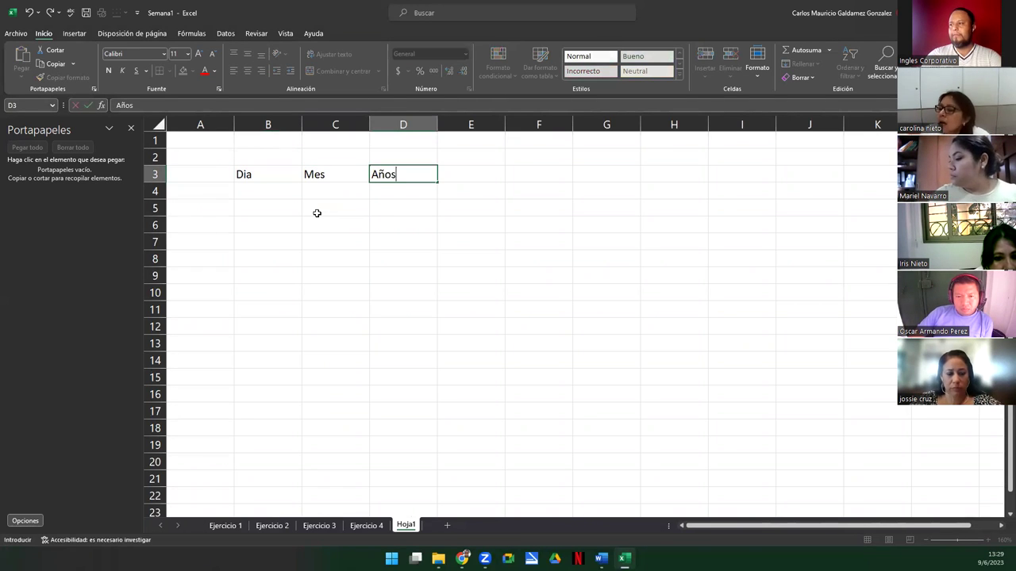
key(Tab)
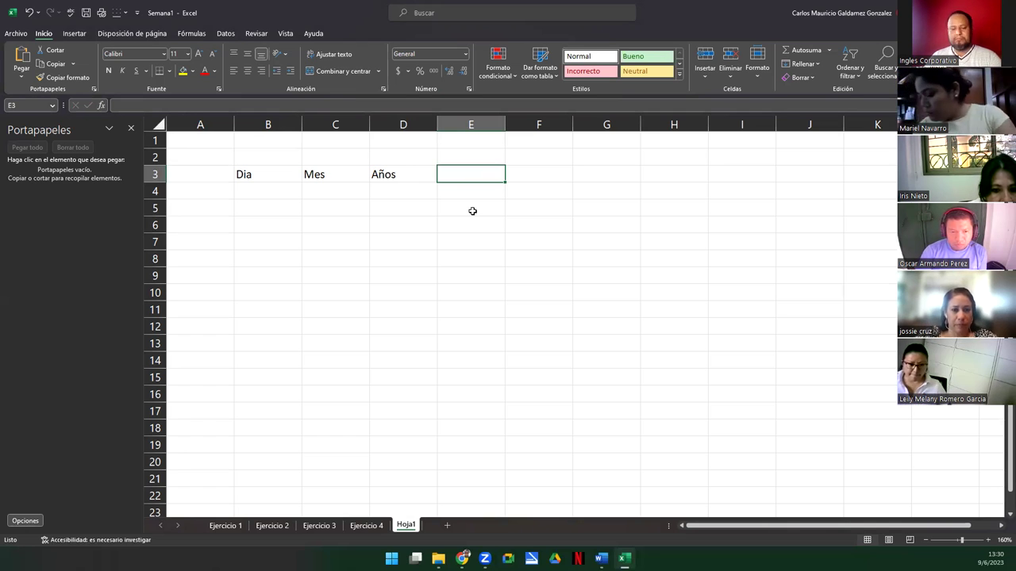
Step: Enter the header Fecha de Nacimiento in E3 and autofit column E to its text
text(Fecha de Nacimiento)
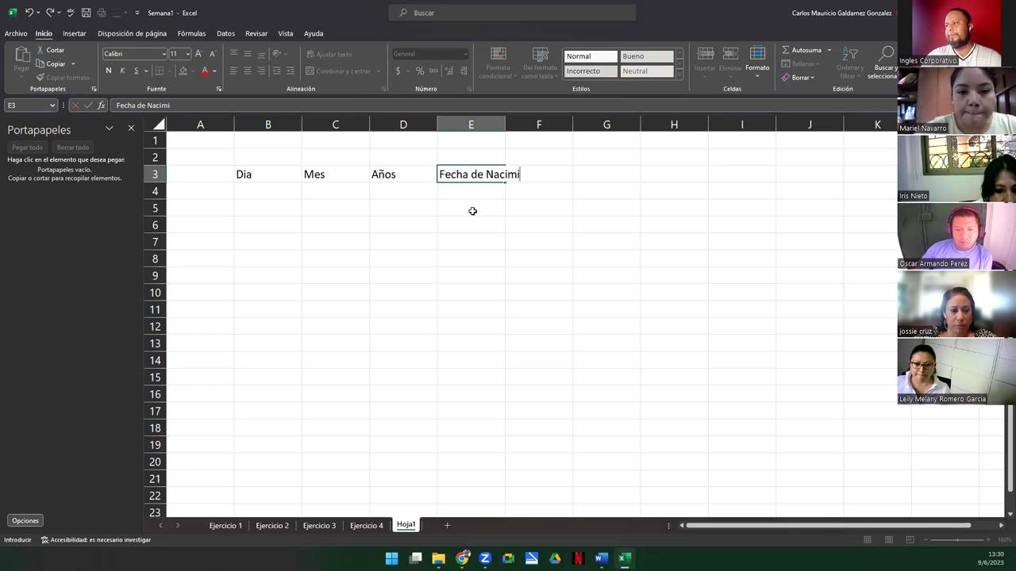
key(Return)
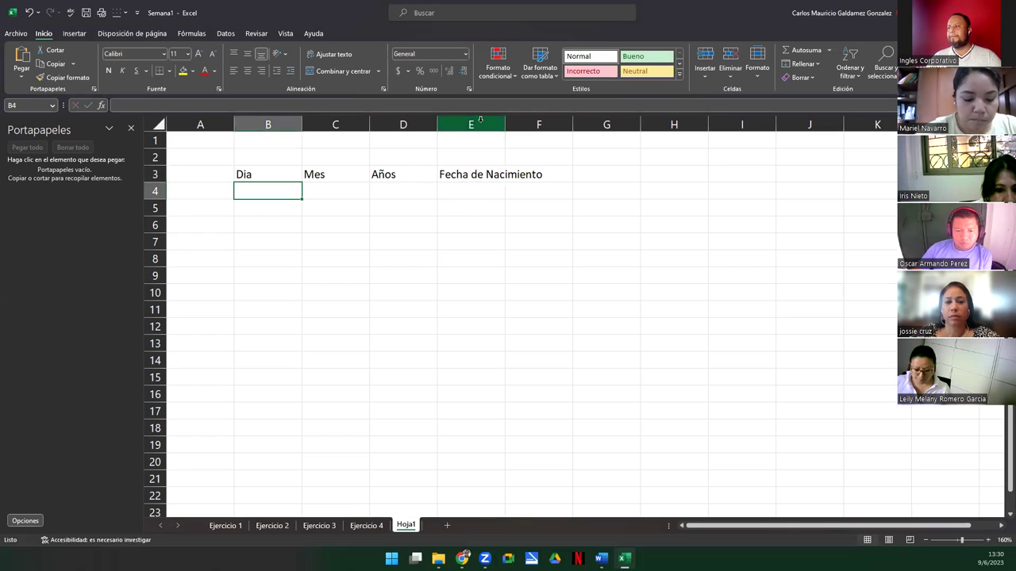
drag(506, 124, 503, 119)
double_click(503, 121)
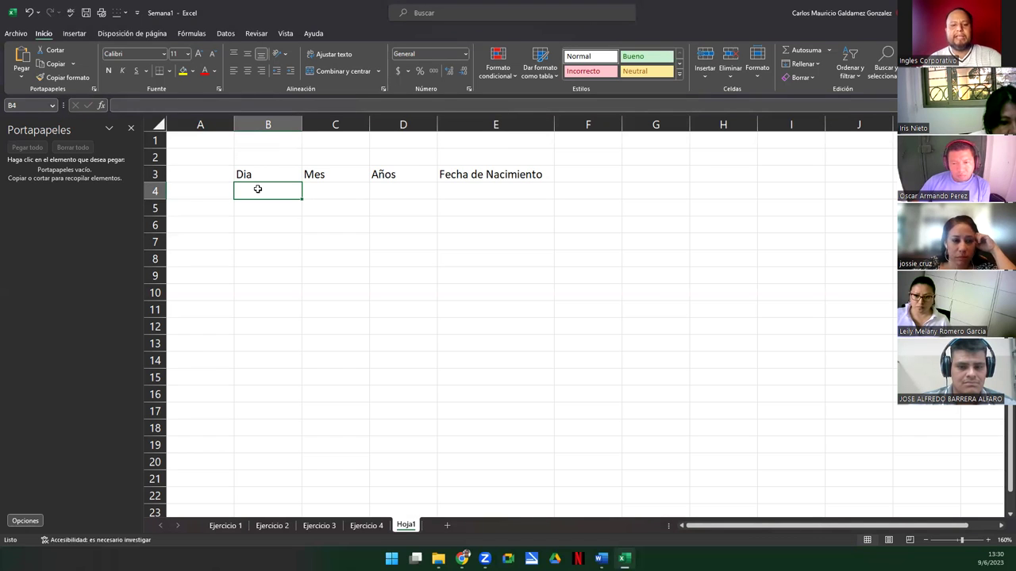
Step: Fill the Dia column in B4:B11 with 5, 6, 7, 3, 9, 11, 23 and 27
text(5)
key(Return)
text(6)
key(Return)
text(7)
key(Return)
text(3)
key(Return)
text(9)
key(Return)
text(11)
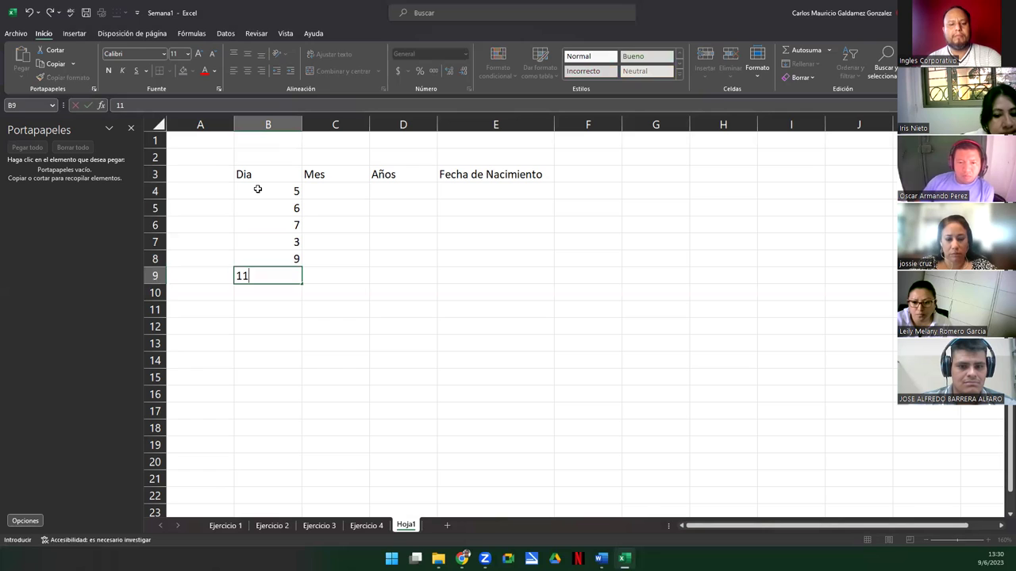
key(Return)
text(23)
key(Return)
text(27)
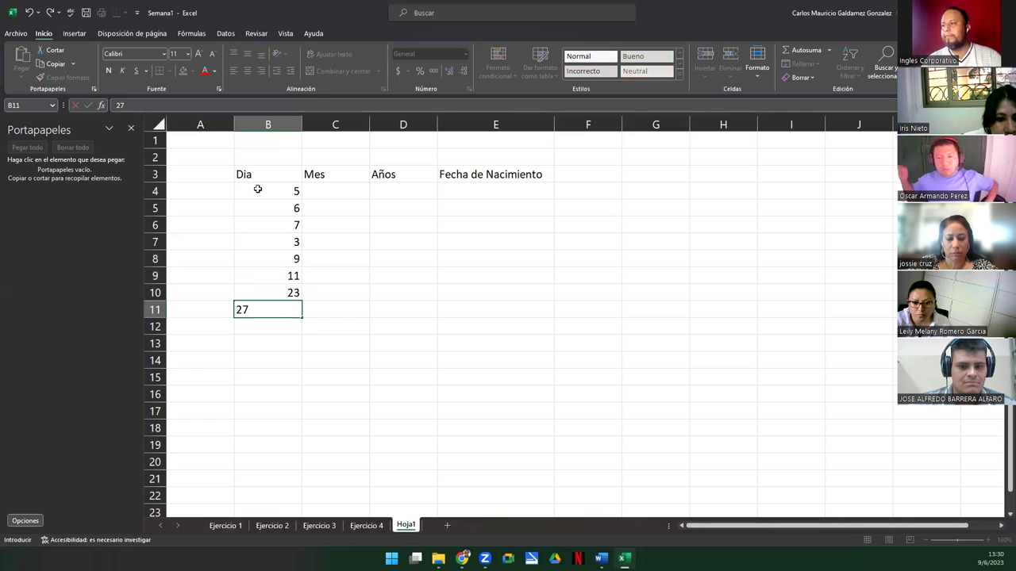
key(Return)
Step: Fill the Mes column in C4:C11 with 6, 6, 7, 4, 5, 8, 5 and 5
click(357, 190)
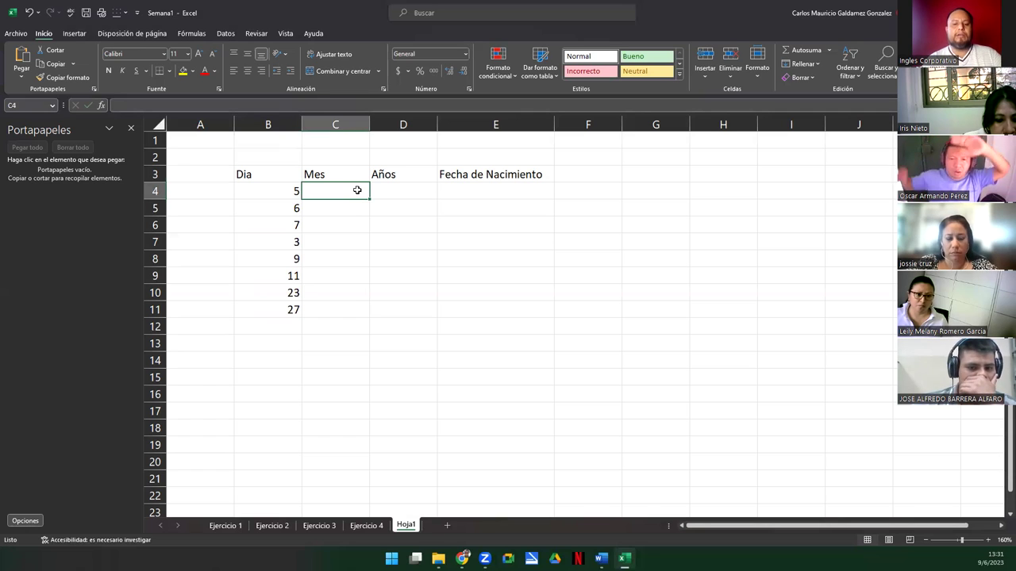
text(6)
key(Return)
text(6)
key(Return)
text(7)
key(Return)
text(4)
key(Return)
text(5)
key(Return)
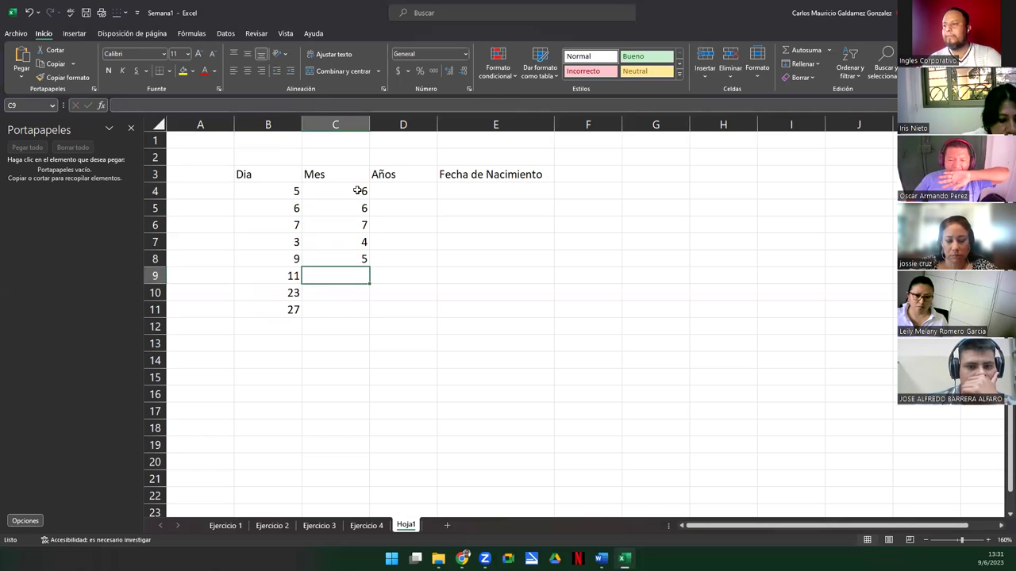
text(8)
key(Return)
text(5)
key(Return)
text(5)
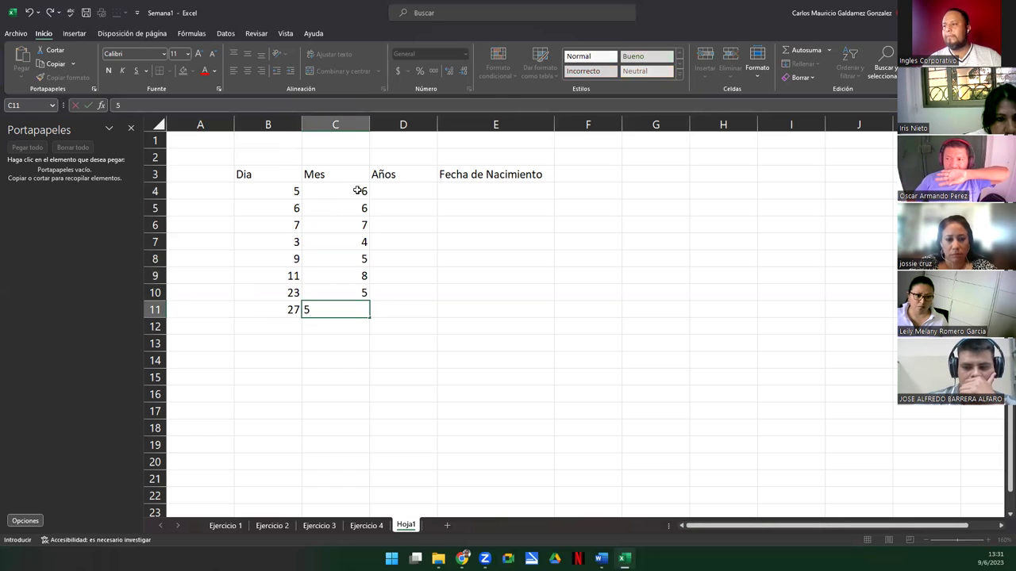
key(Return)
Step: Enter 1880 in D4 and 1989 in D5 under the Años header
click(402, 194)
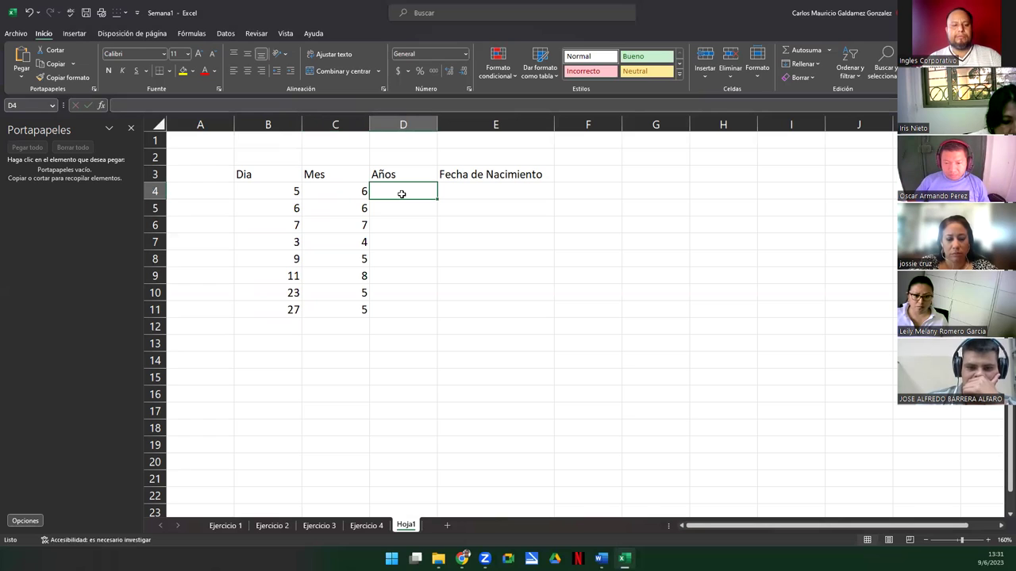
text(1880)
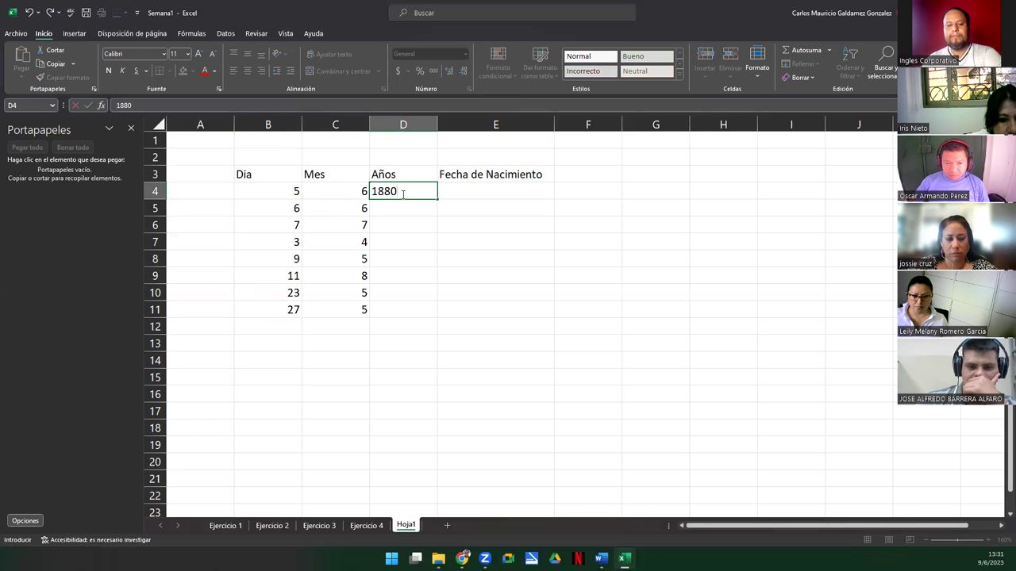
key(Return)
text(189)
key(BackSpace)
key(BackSpace)
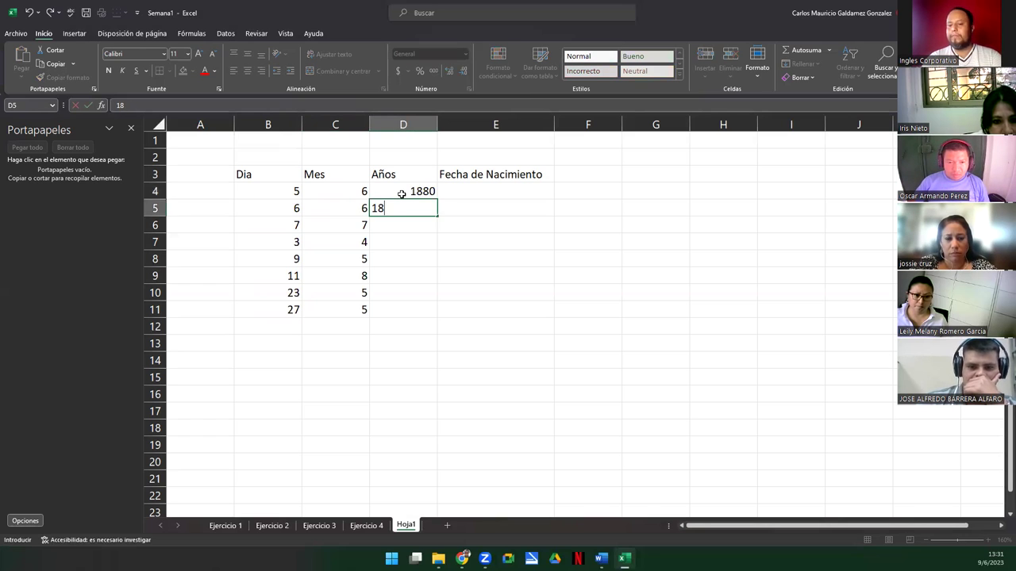
key(BackSpace)
text(1)
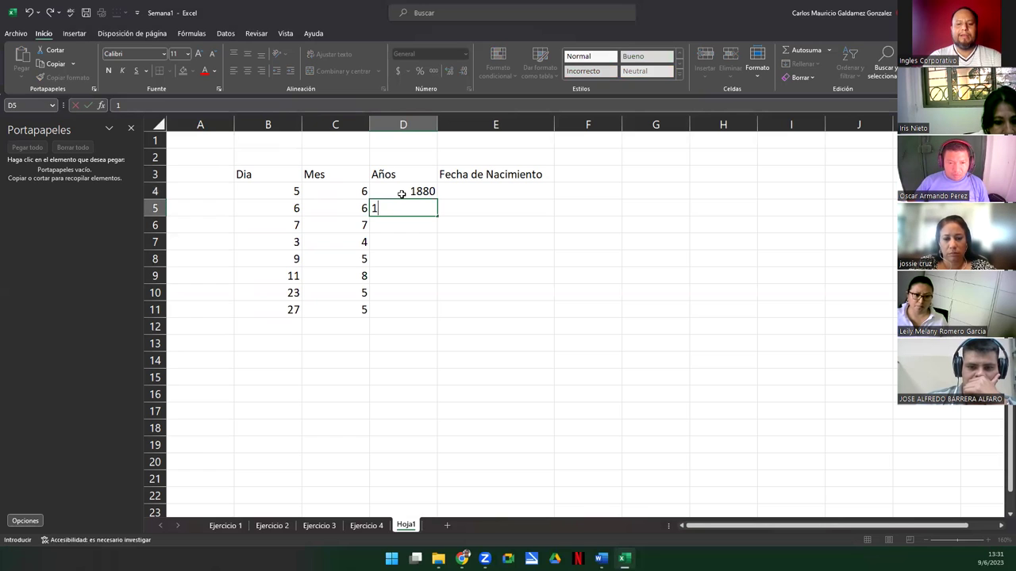
text(989)
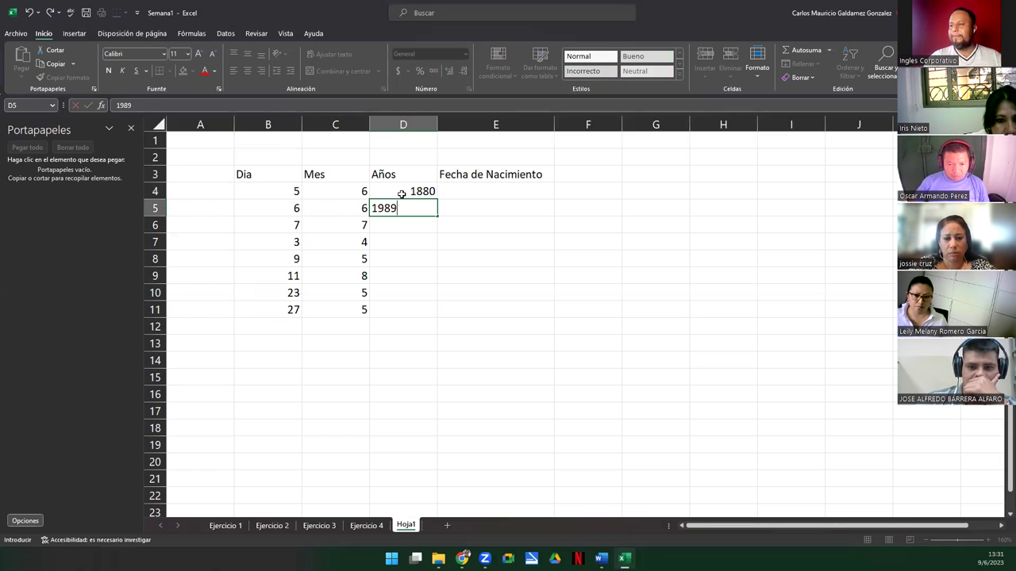
Step: Change the year in cell D4 to 1890
click(401, 193)
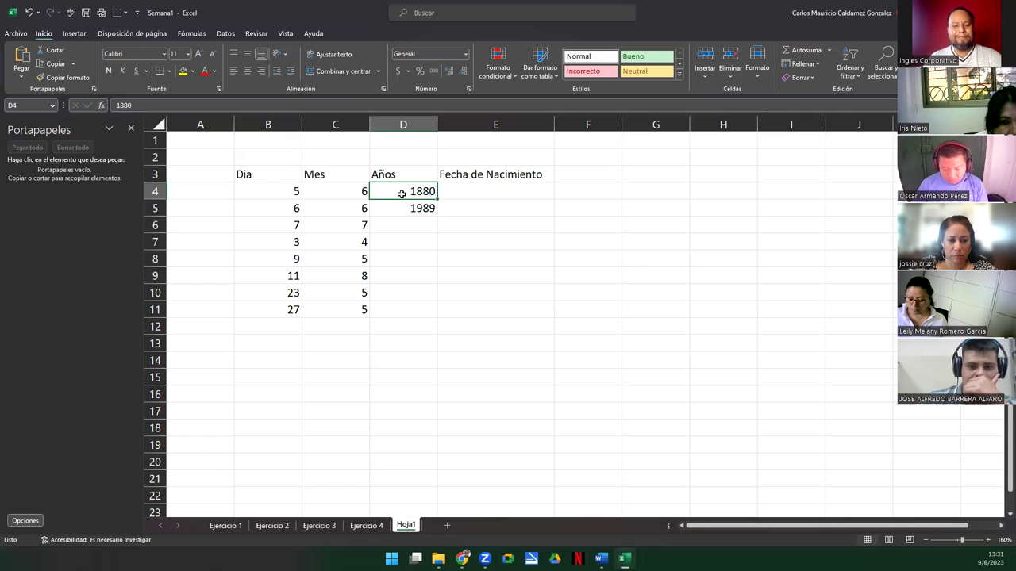
double_click(402, 194)
key(BackSpace)
key(BackSpace)
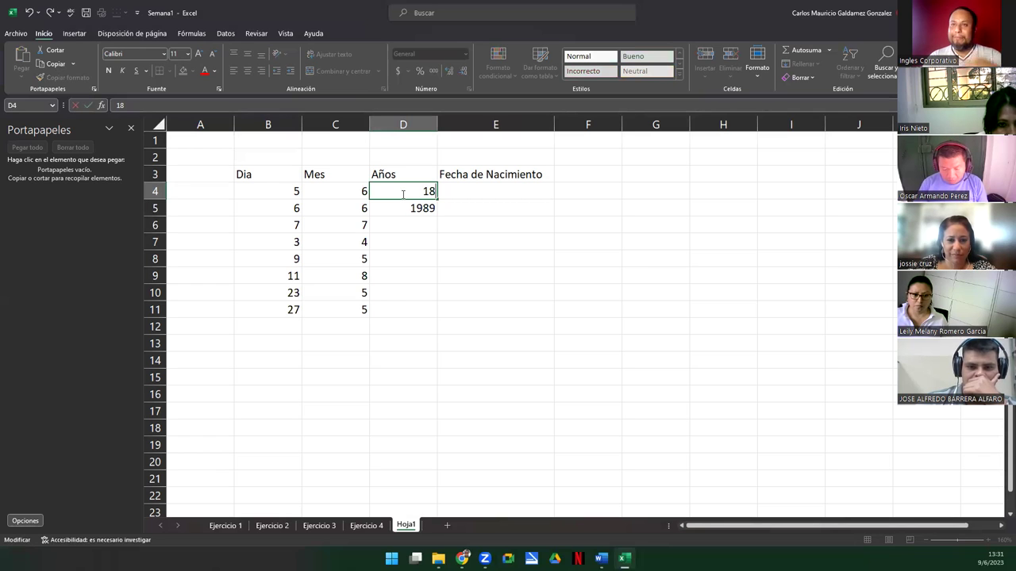
text(90)
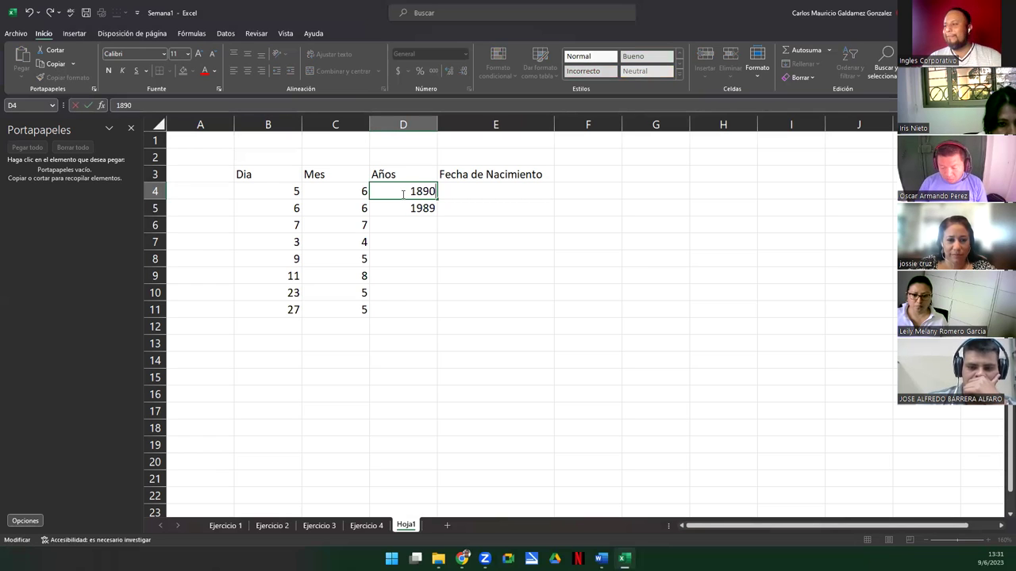
key(Return)
key(Return)
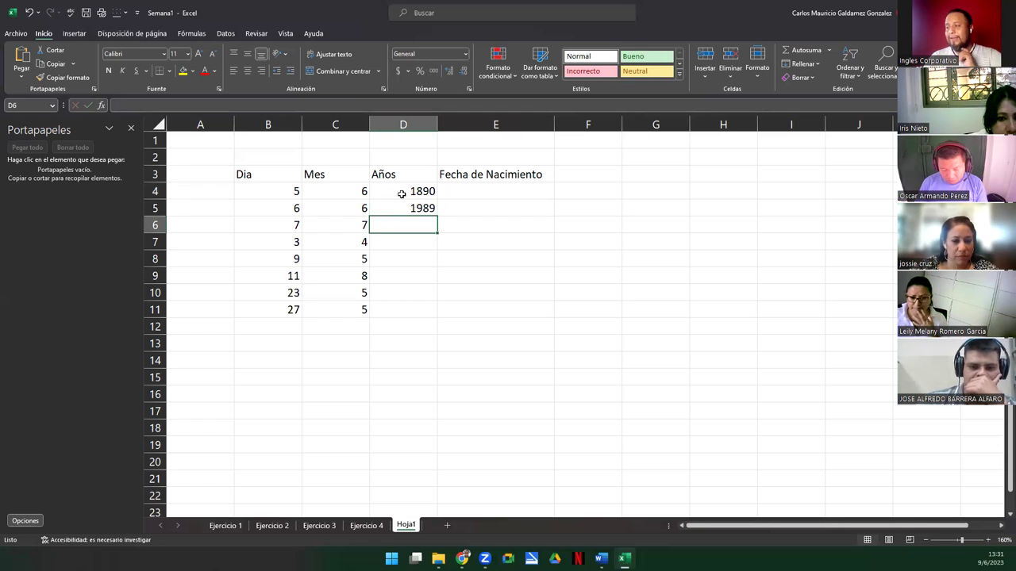
Step: Fill the rest of the Años column in D6:D11 with 2000, 2003, 1991, 1987, 2007 and 2004
text(2000)
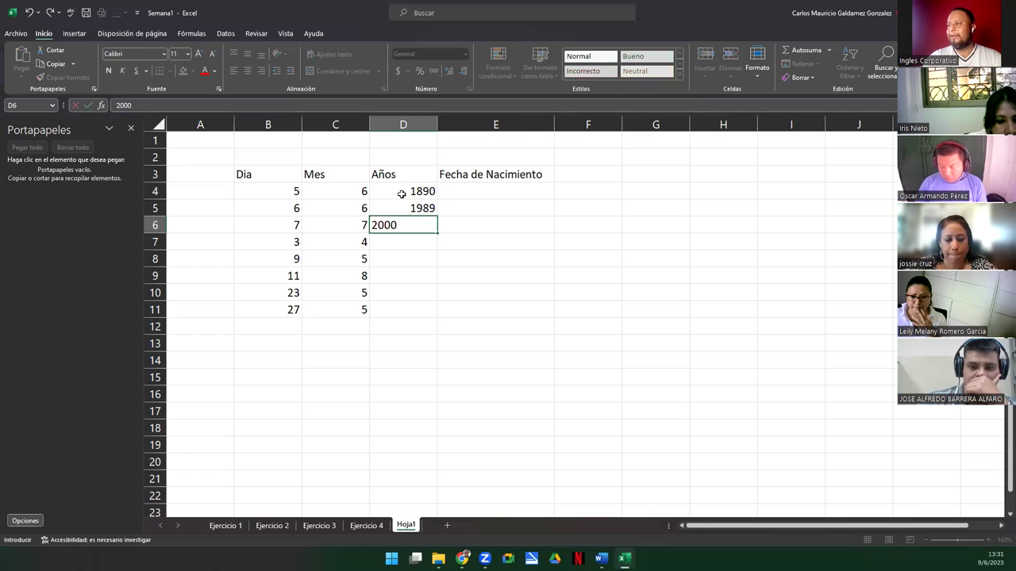
key(Return)
text(2003)
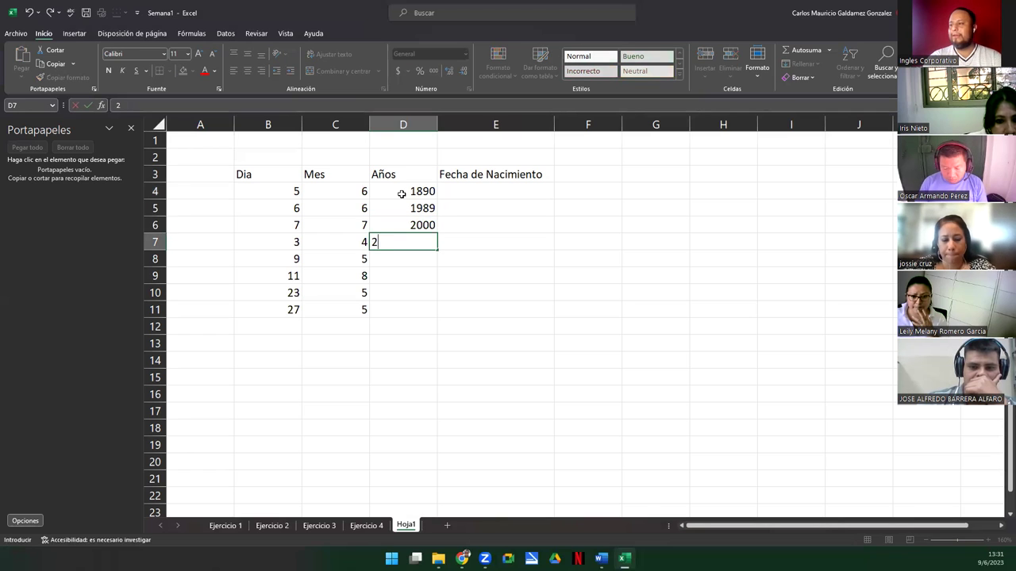
key(Return)
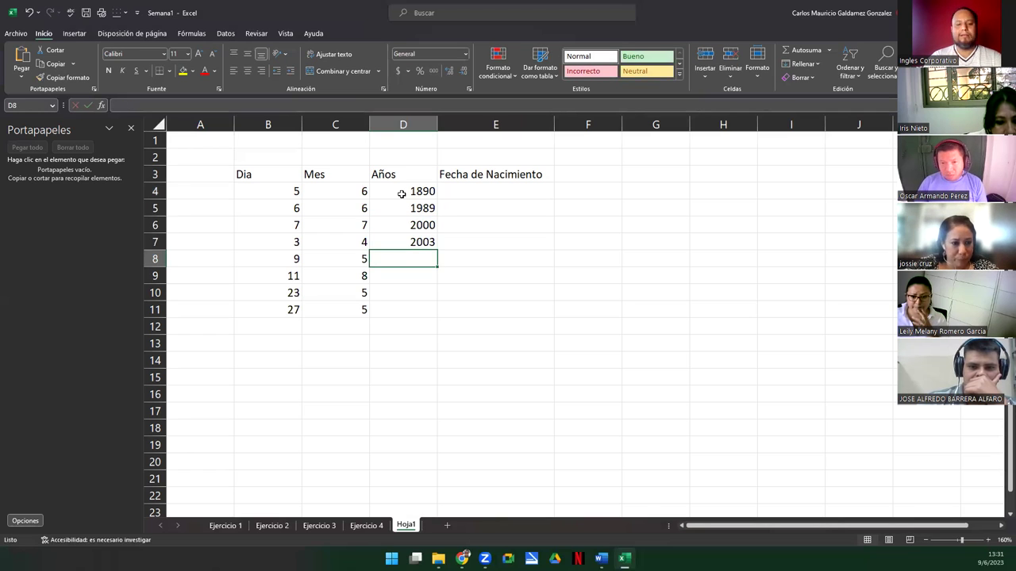
text(1991)
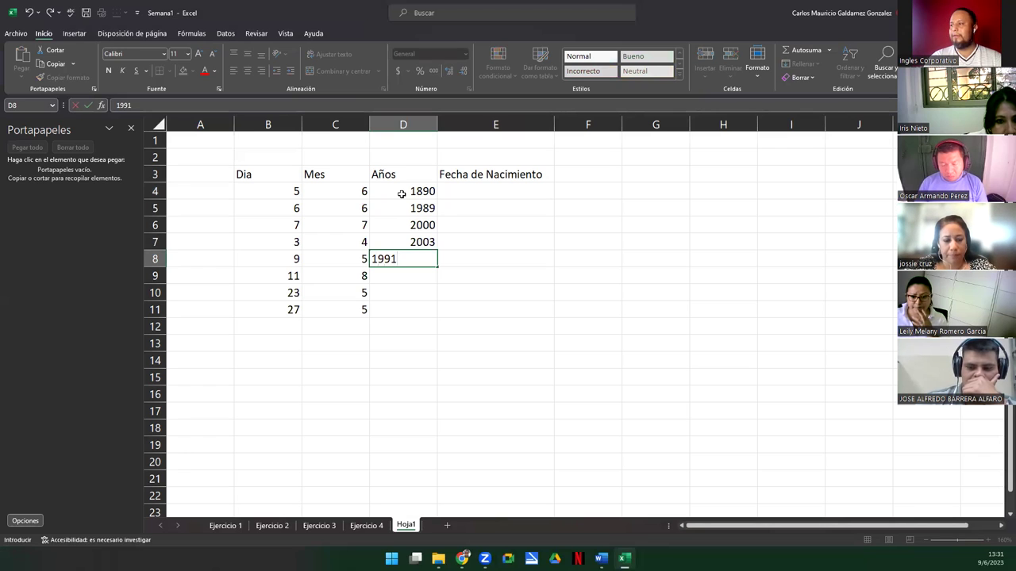
key(Return)
text(19)
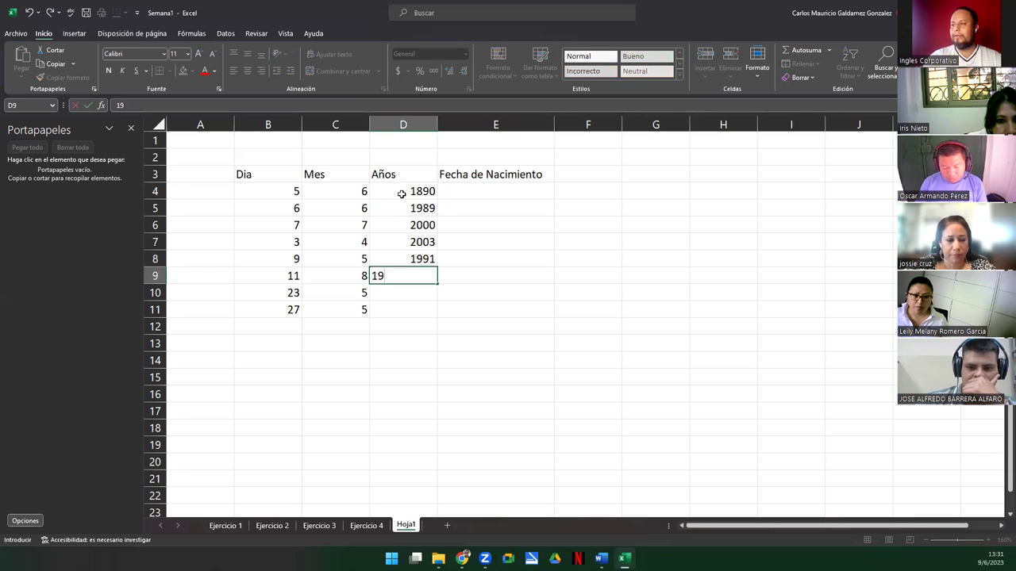
text(87)
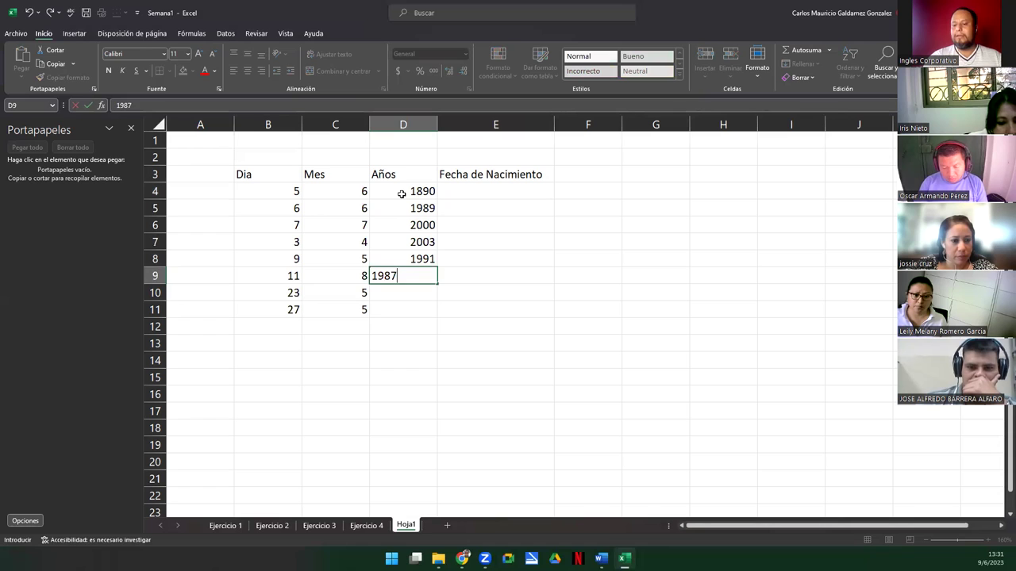
key(Return)
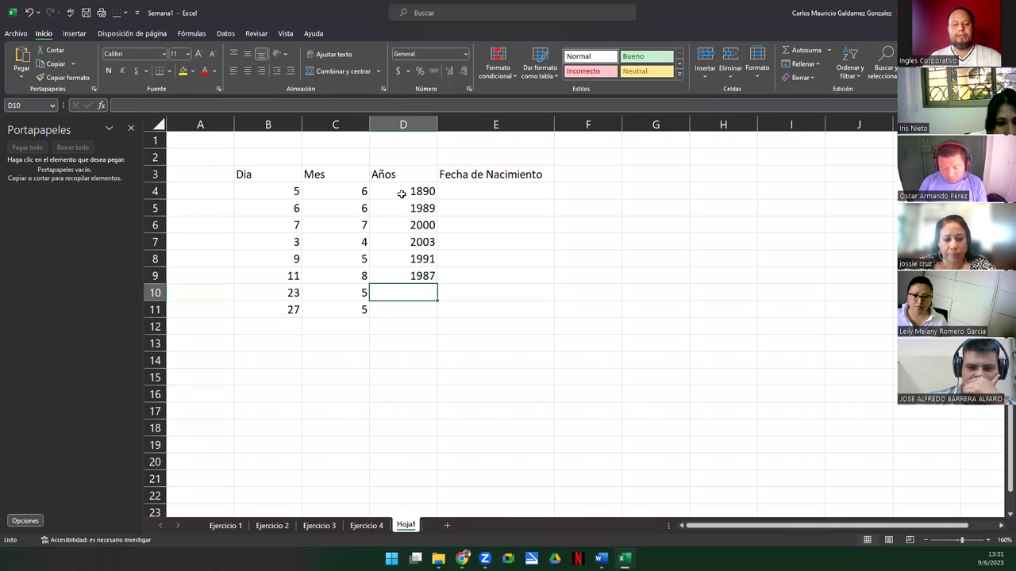
text(2007)
key(Return)
text(2004)
key(Return)
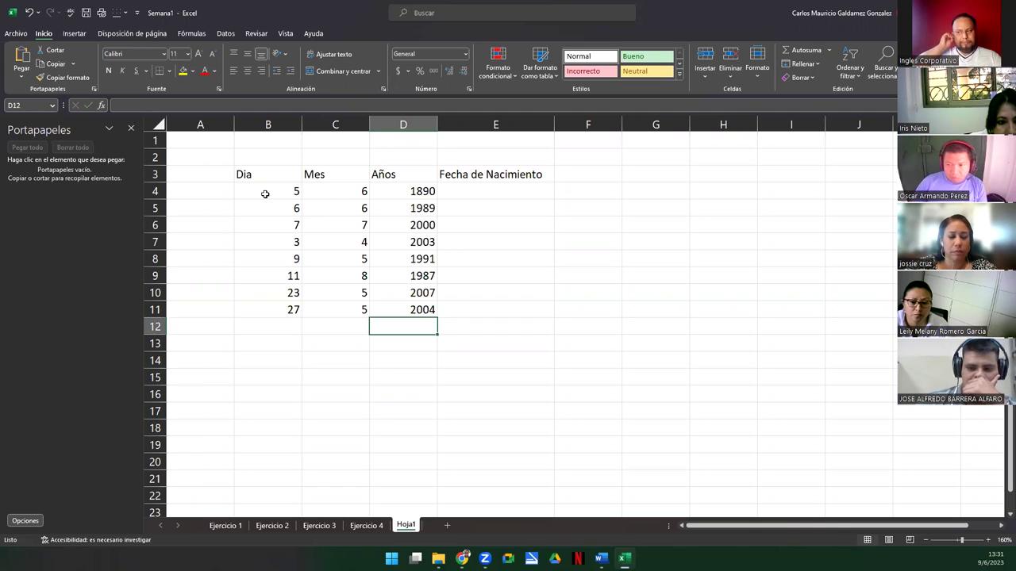
Step: Widen column E, which holds the Fecha de Nacimiento header
click(482, 192)
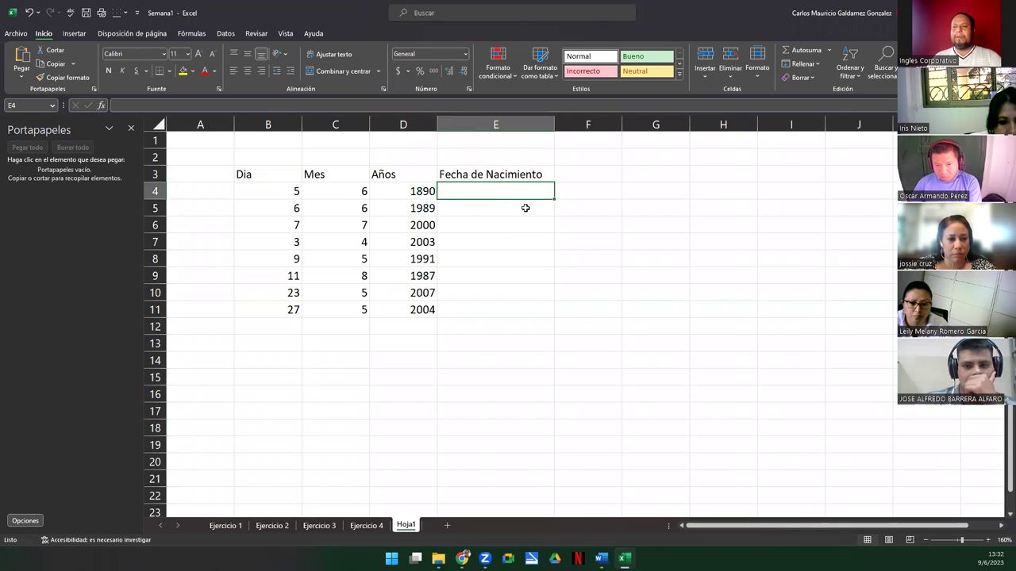
drag(558, 122, 583, 122)
drag(292, 193, 418, 324)
click(378, 271)
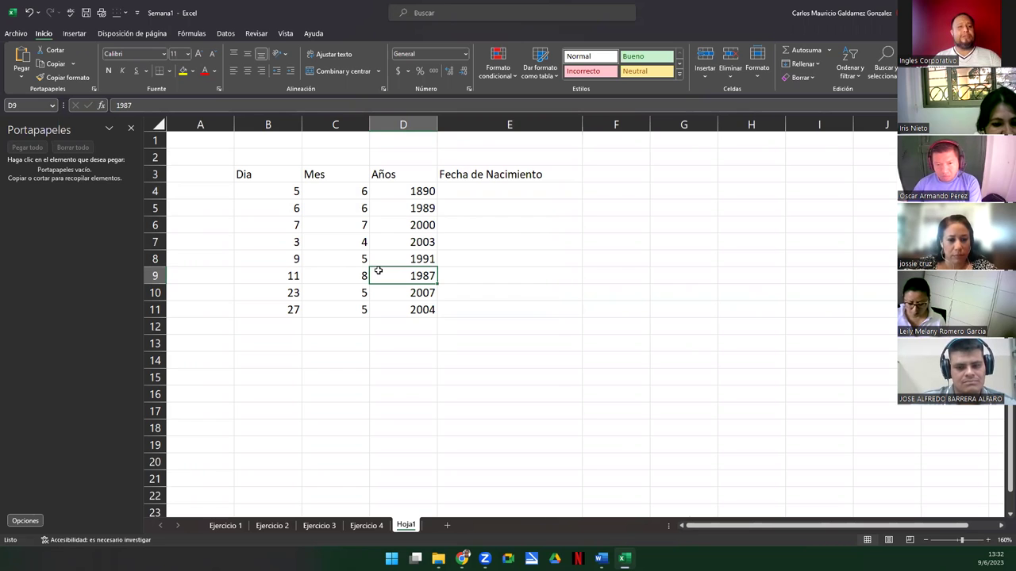
Step: Enter the formula =B4&" del"&C4&" de"&D4 in E4 to join the day, month and year
click(489, 195)
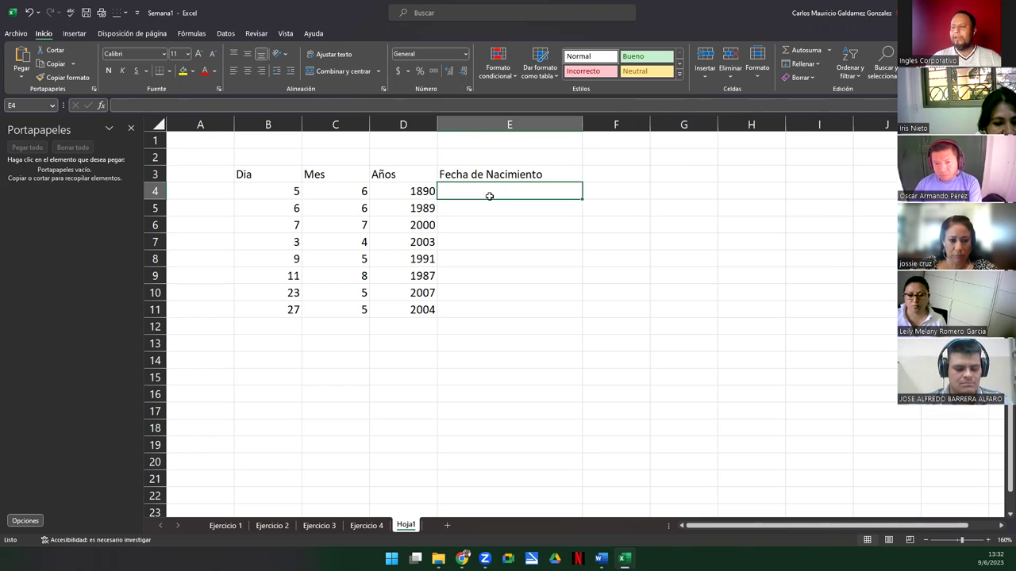
double_click(489, 196)
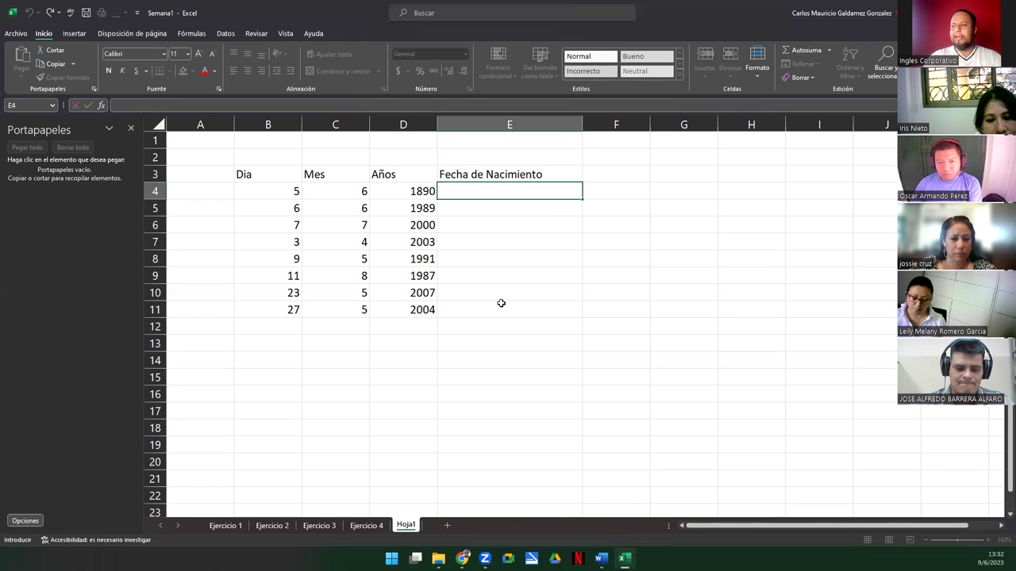
text(=)
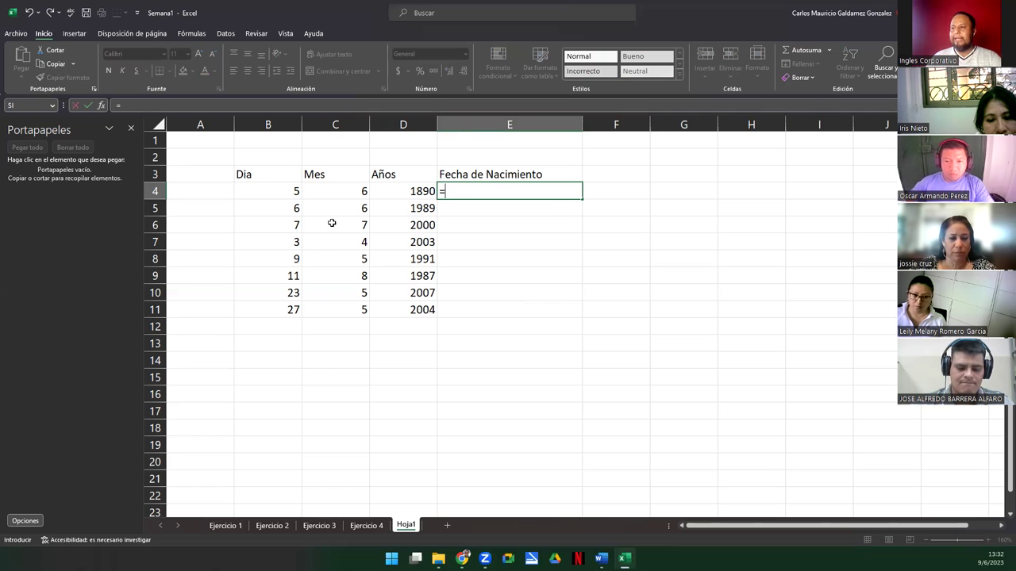
click(274, 191)
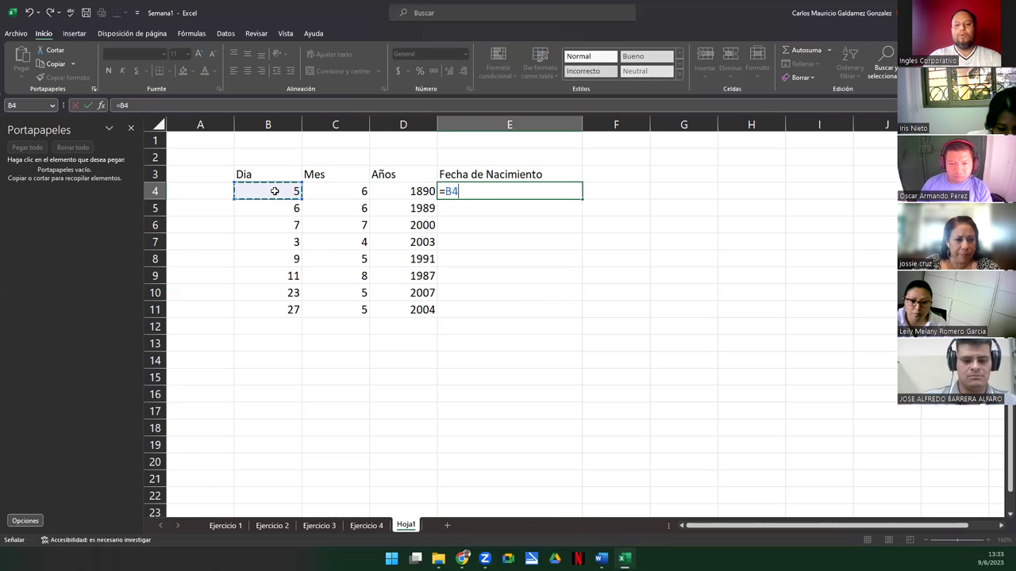
text(&)
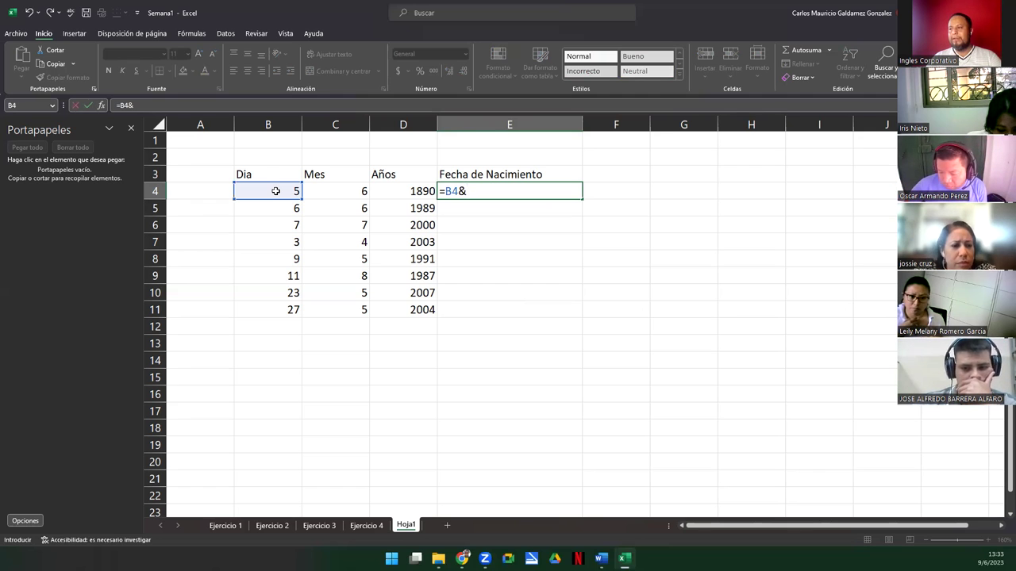
text(")
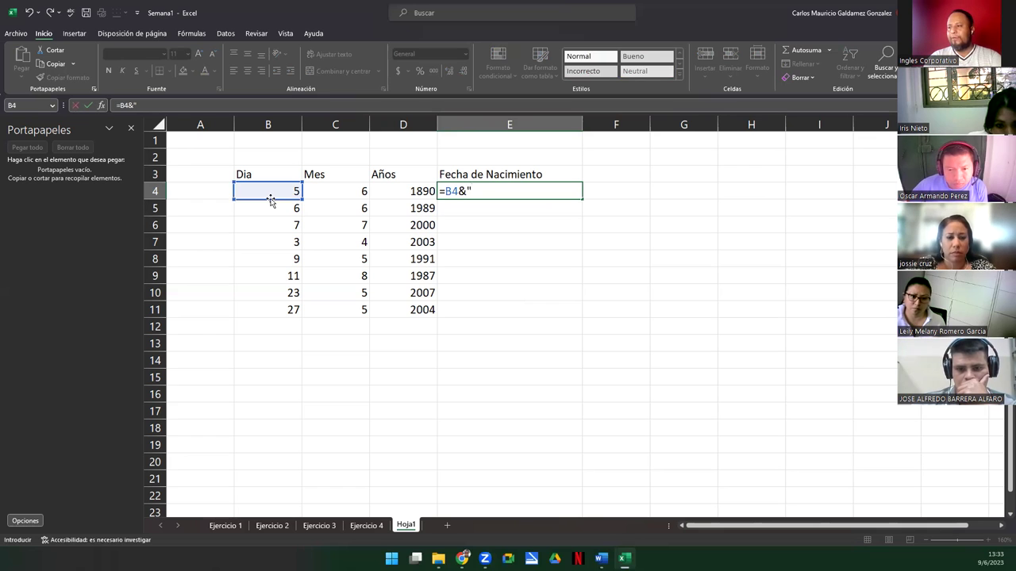
text( d)
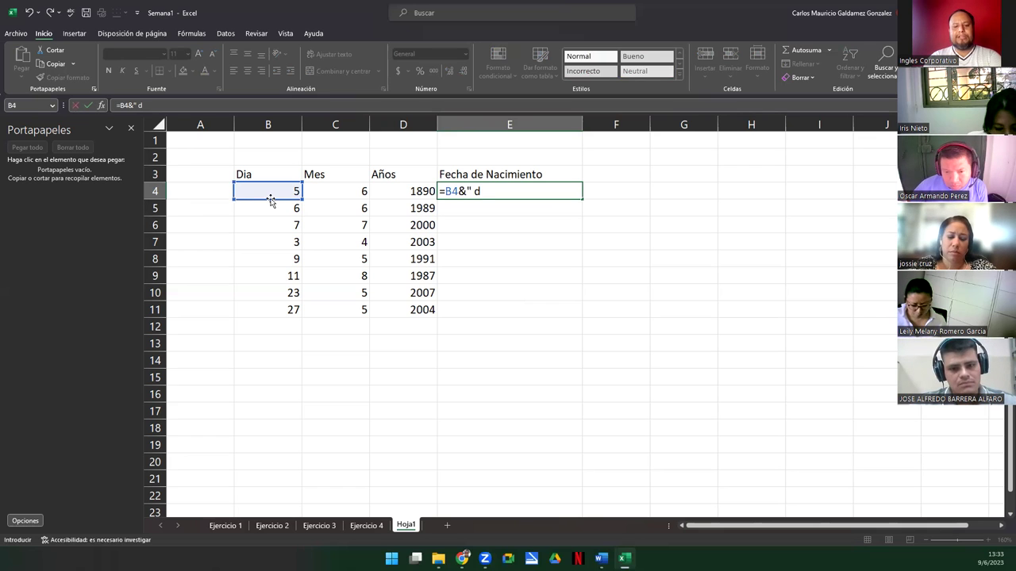
text(e"&)
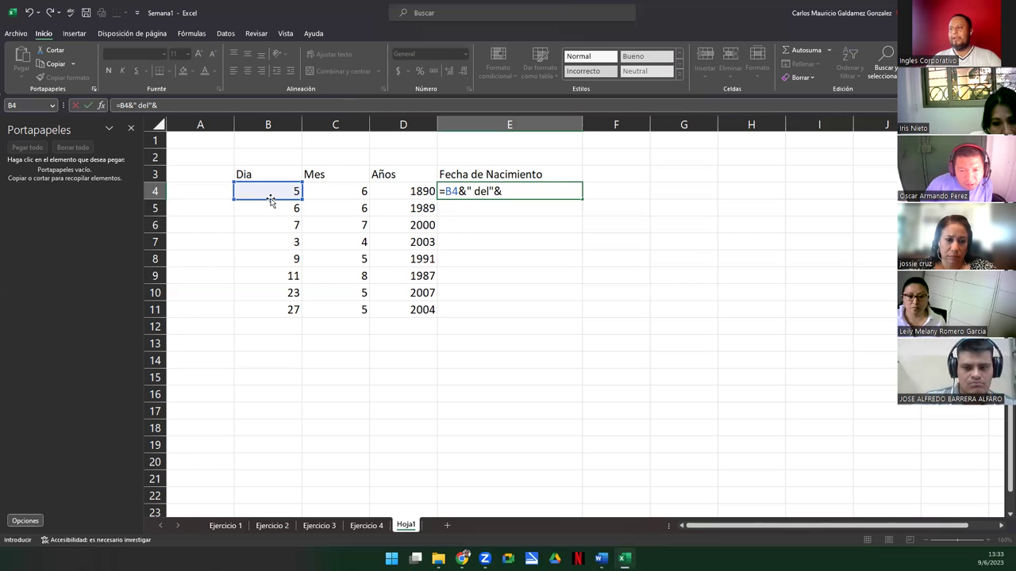
click(327, 191)
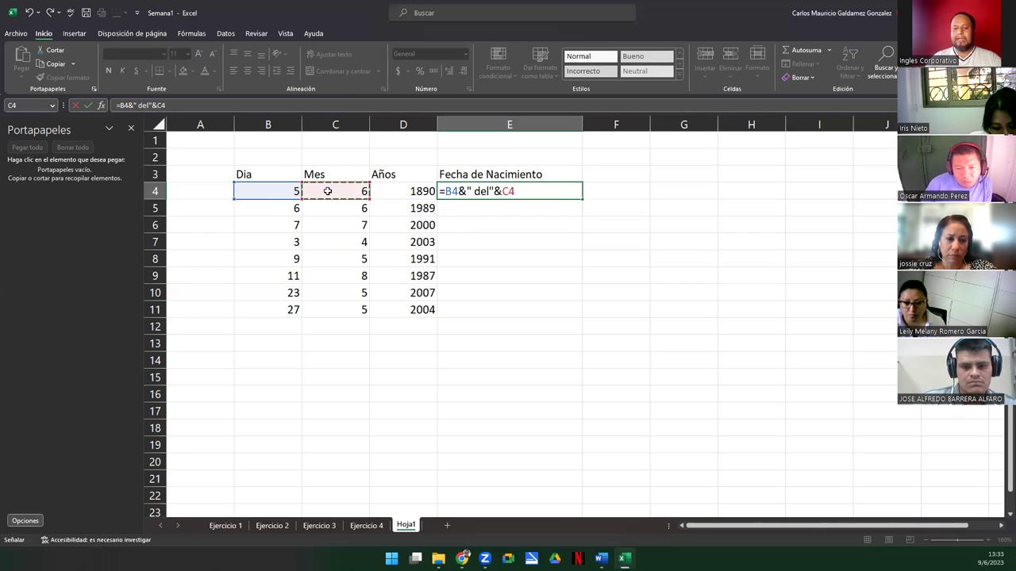
text(&" de")
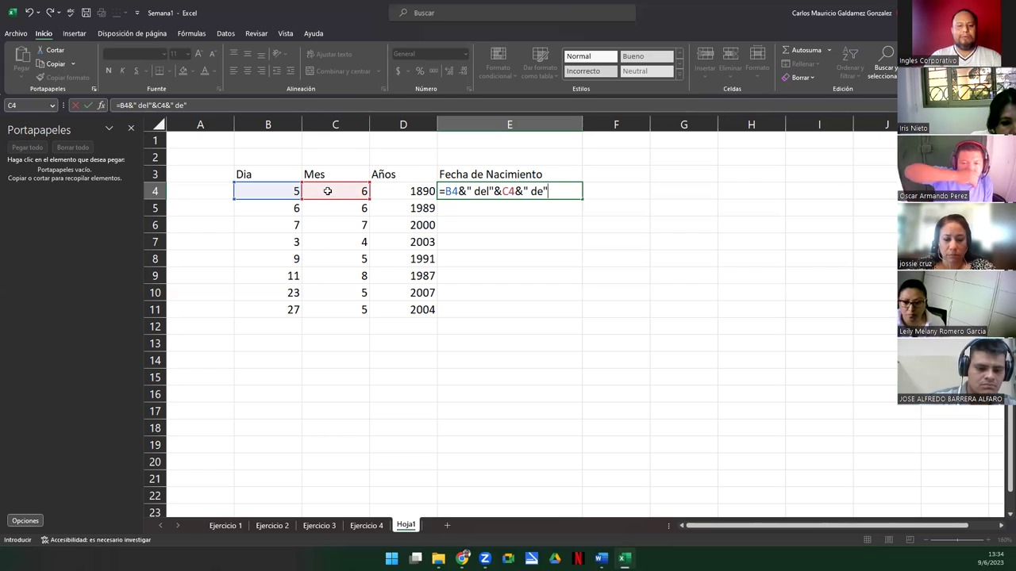
text(&)
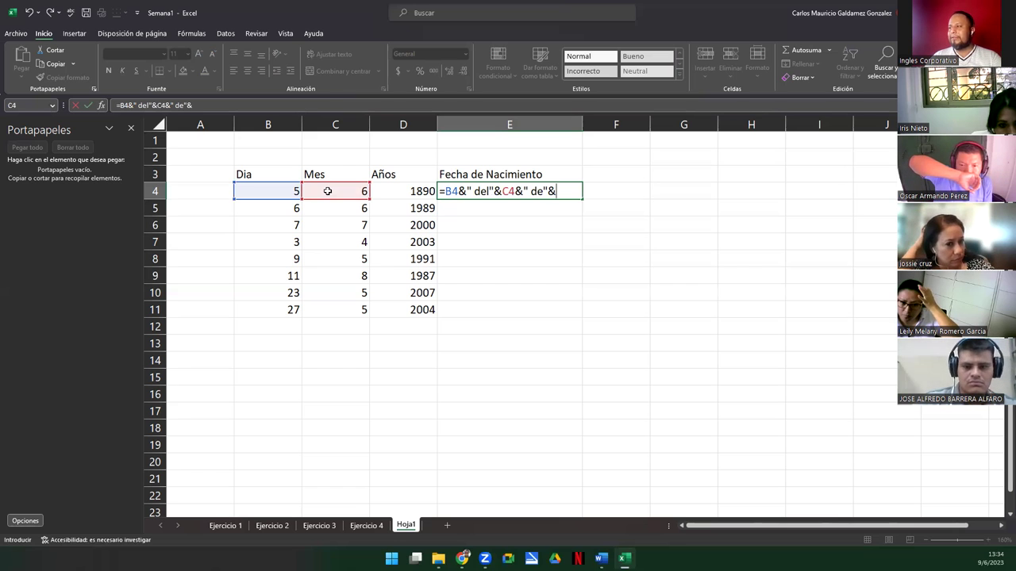
click(390, 191)
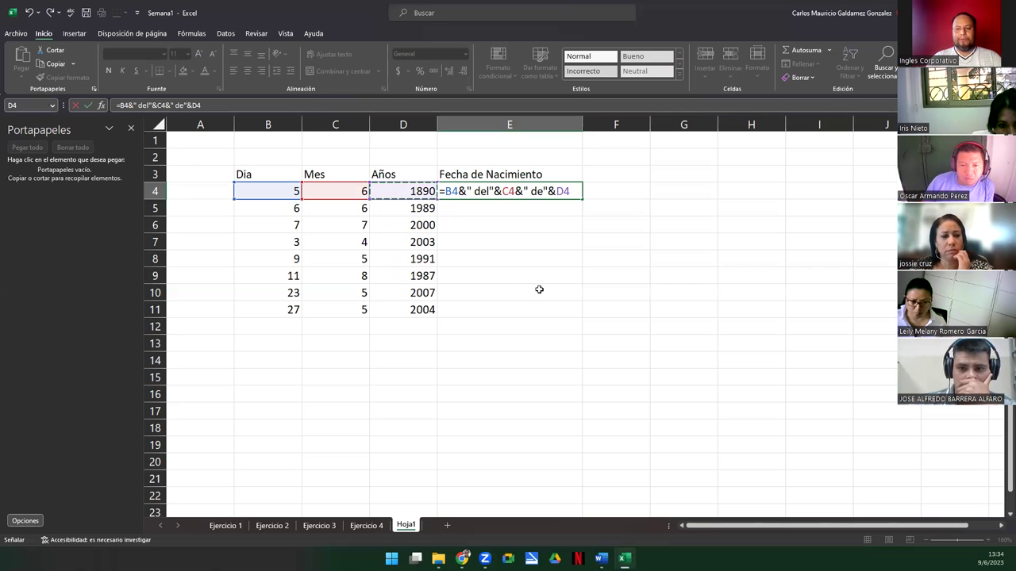
key(Return)
Step: Add a space after "del" inside the quoted text of the E4 formula
key(Up)
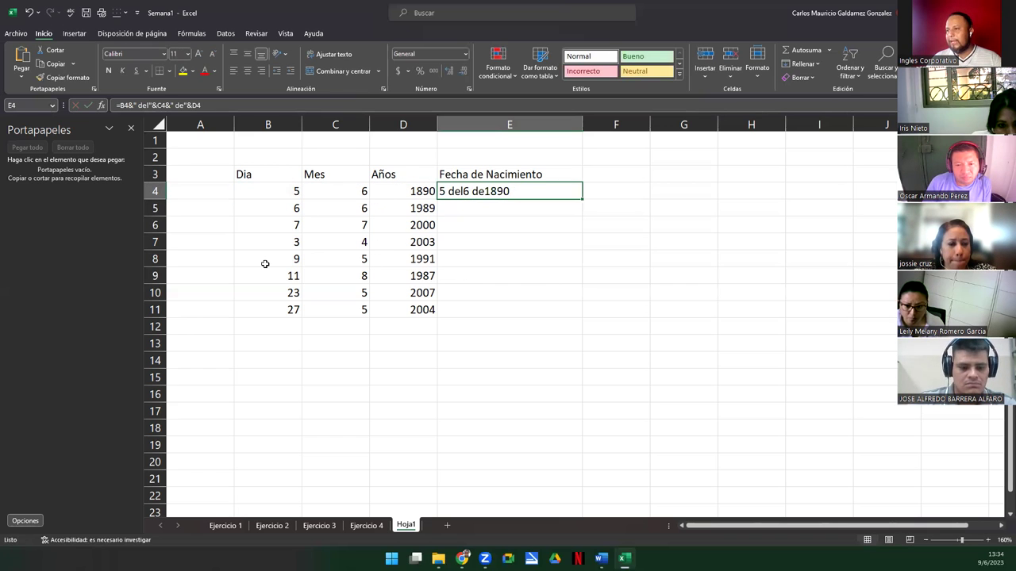
click(150, 106)
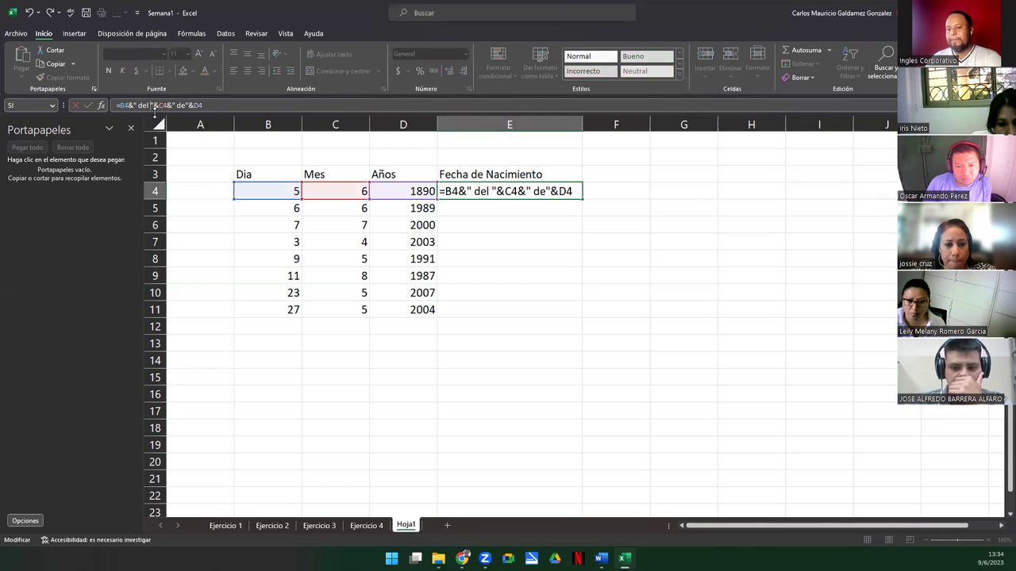
key(Return)
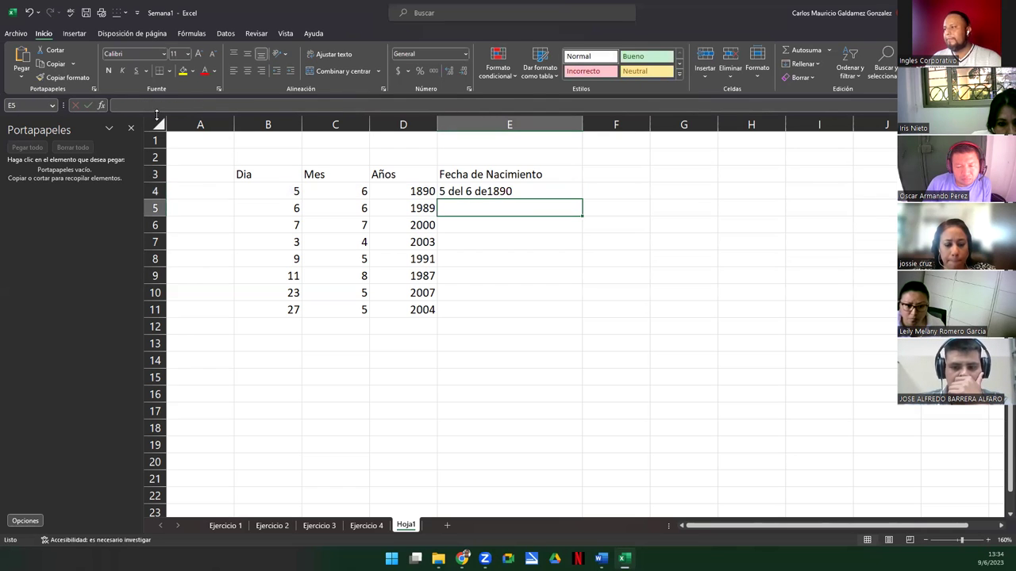
Step: Right-align the contents of cell E4, keeping its formula as it is
click(451, 191)
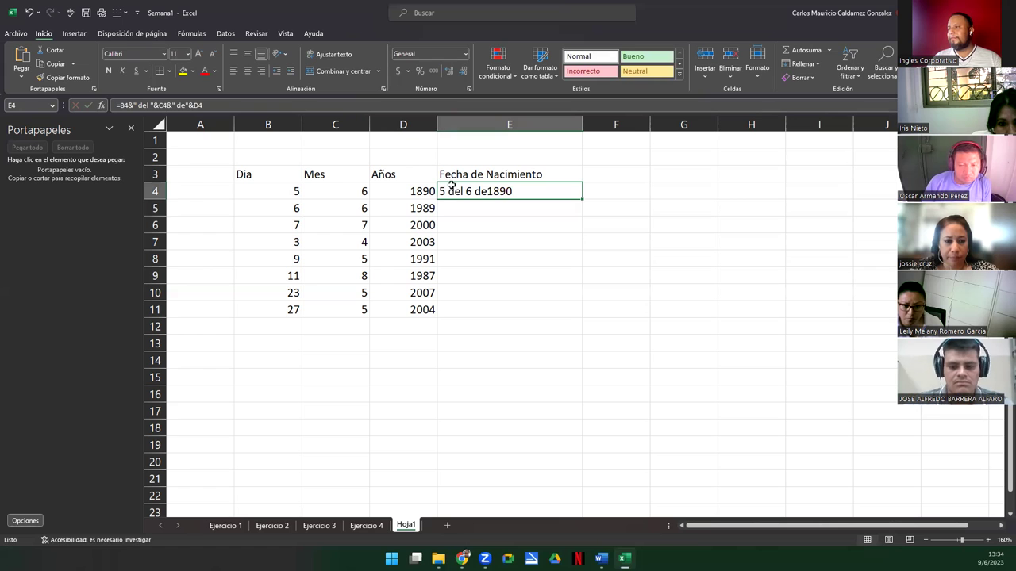
click(261, 70)
double_click(560, 193)
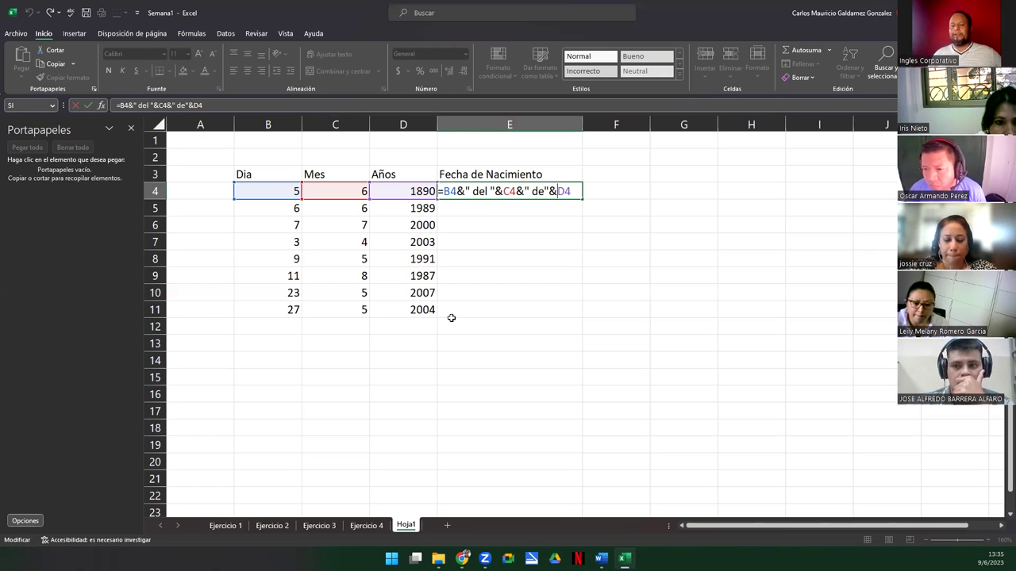
key(Return)
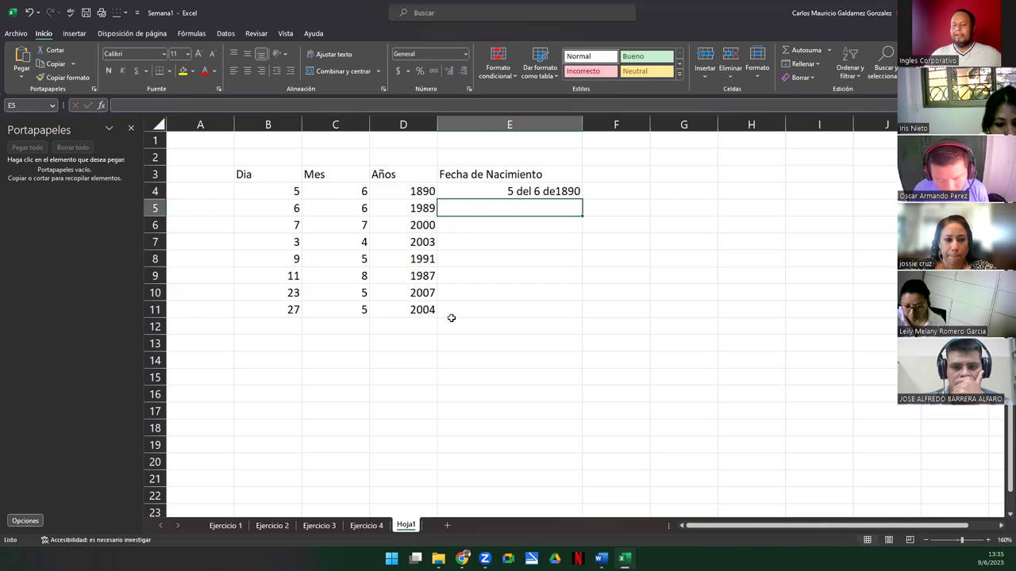
Step: Copy cell E4 and the year in cell D11 so both are collected on the clipboard
key(Up)
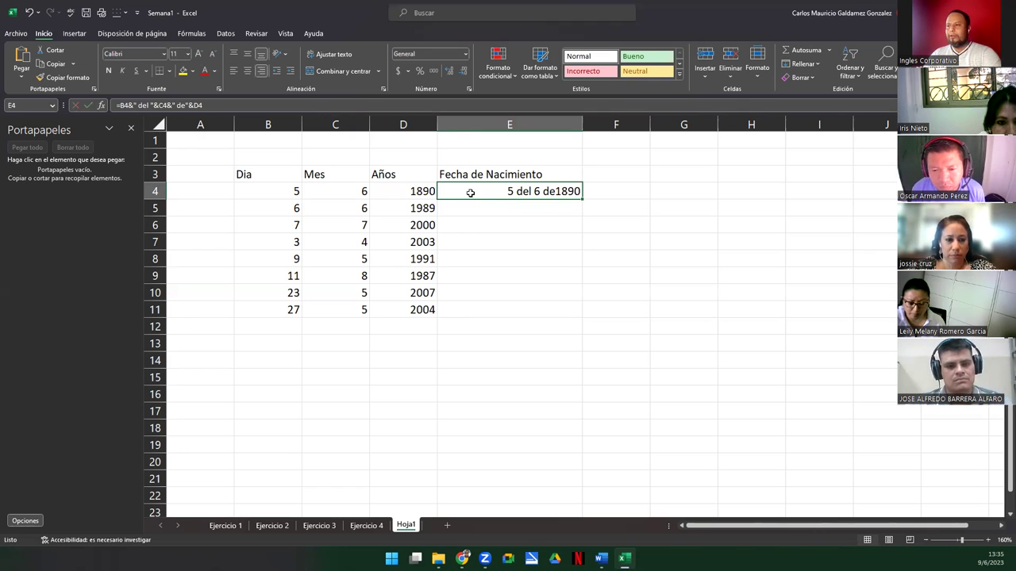
key(ctrl+c)
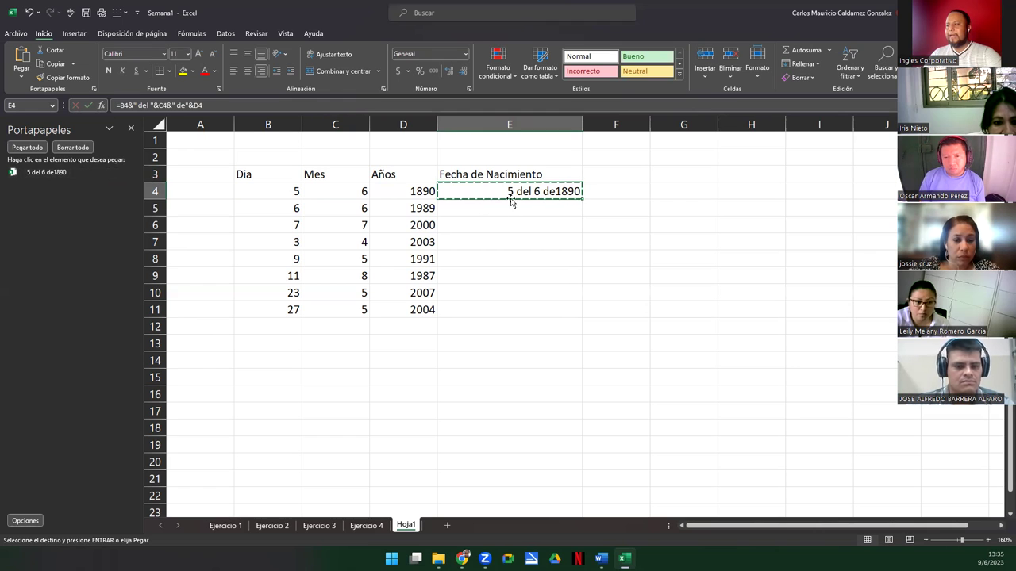
key(Escape)
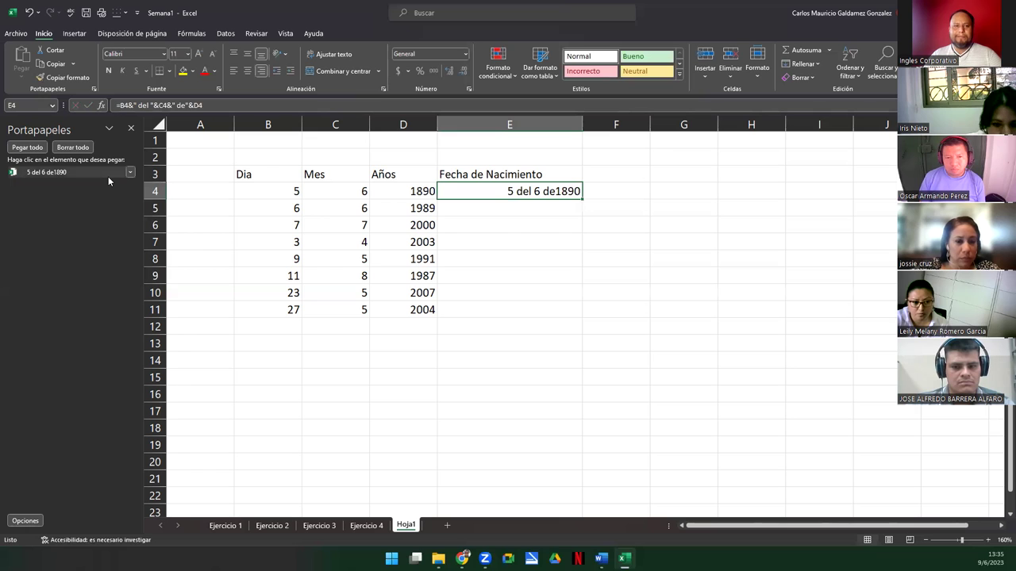
click(398, 312)
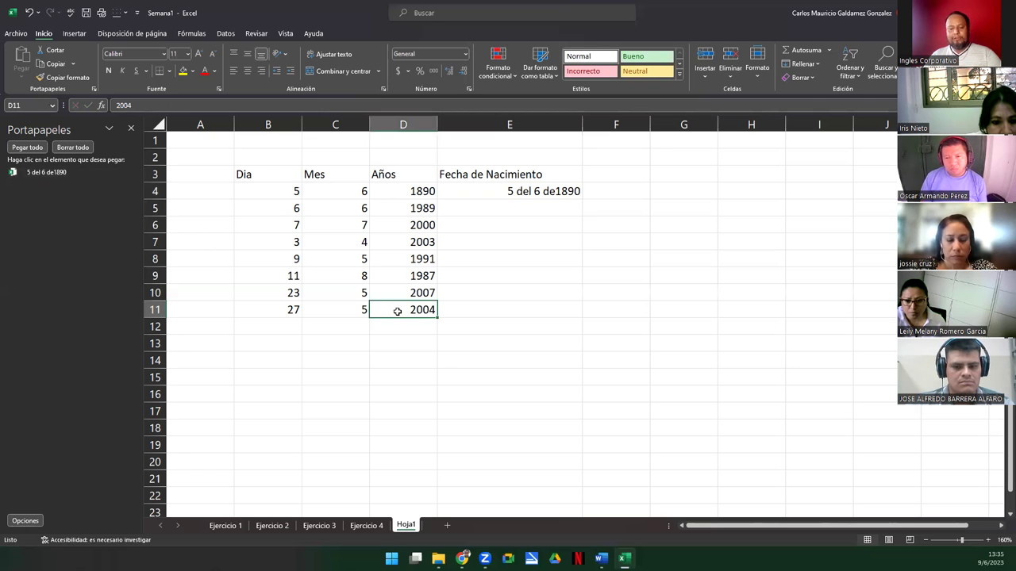
key(ctrl+c)
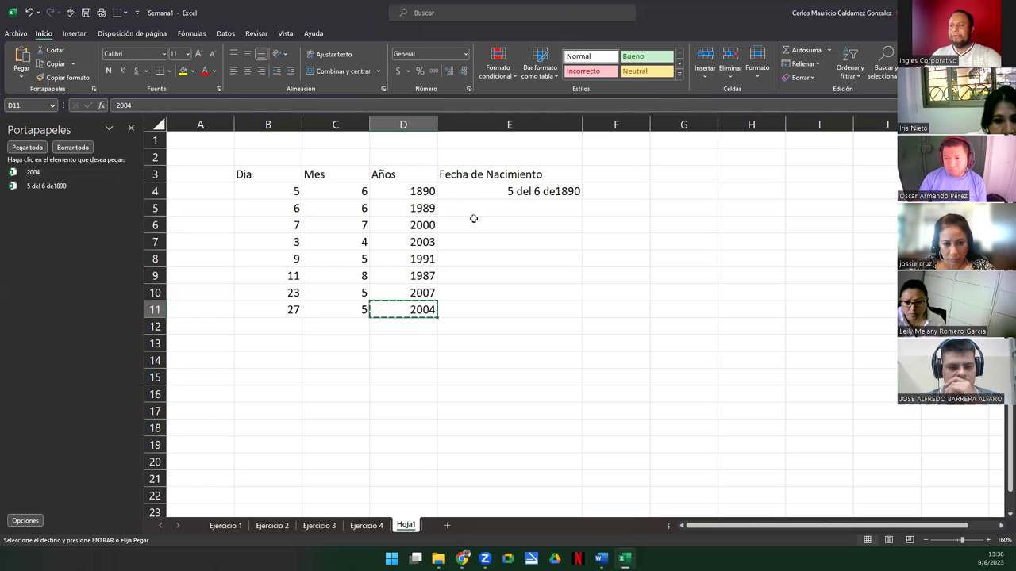
key(Escape)
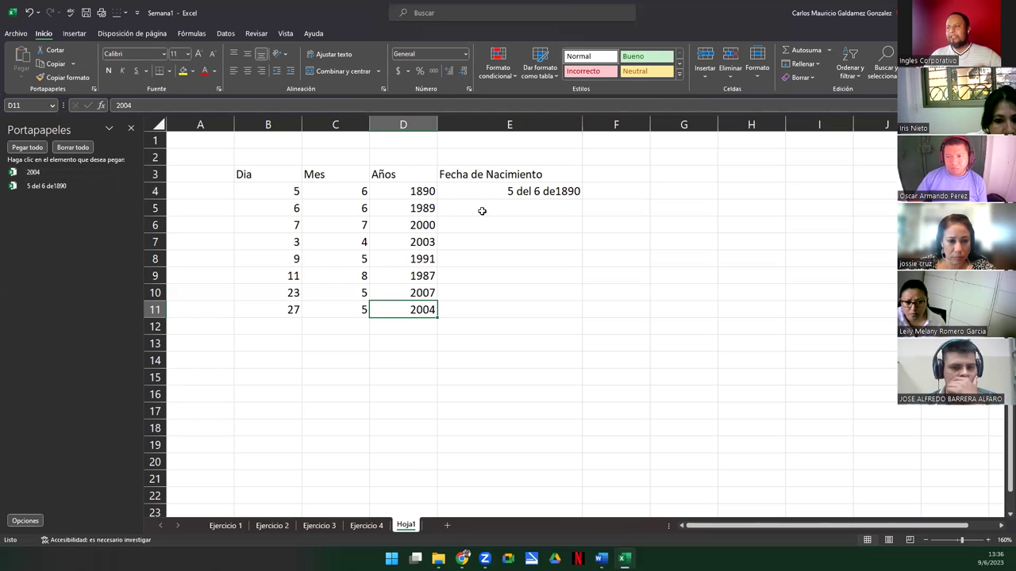
click(481, 210)
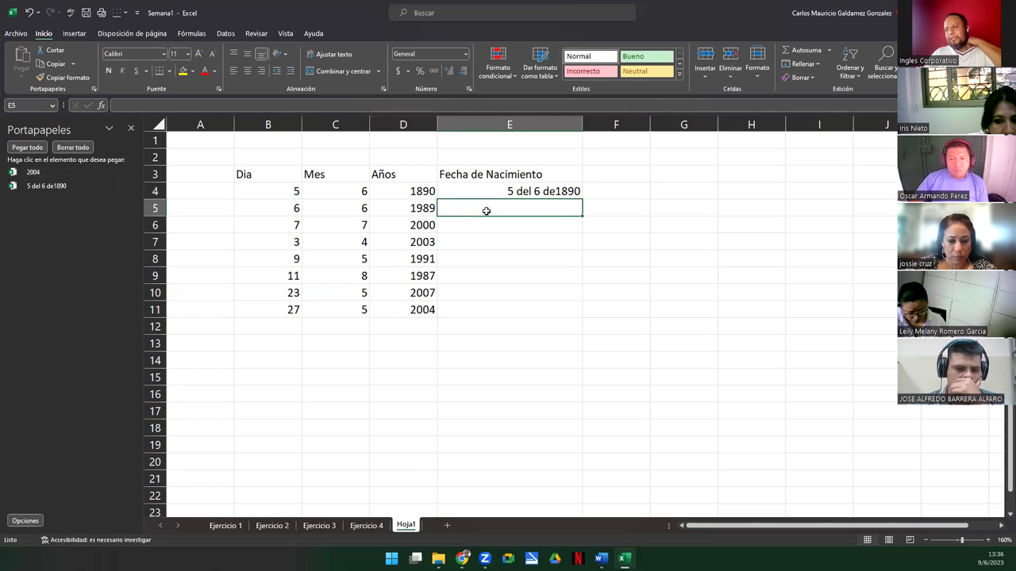
Step: Paste the collected copy of E4 from the clipboard into cell E5 and inspect the pasted contents
click(46, 185)
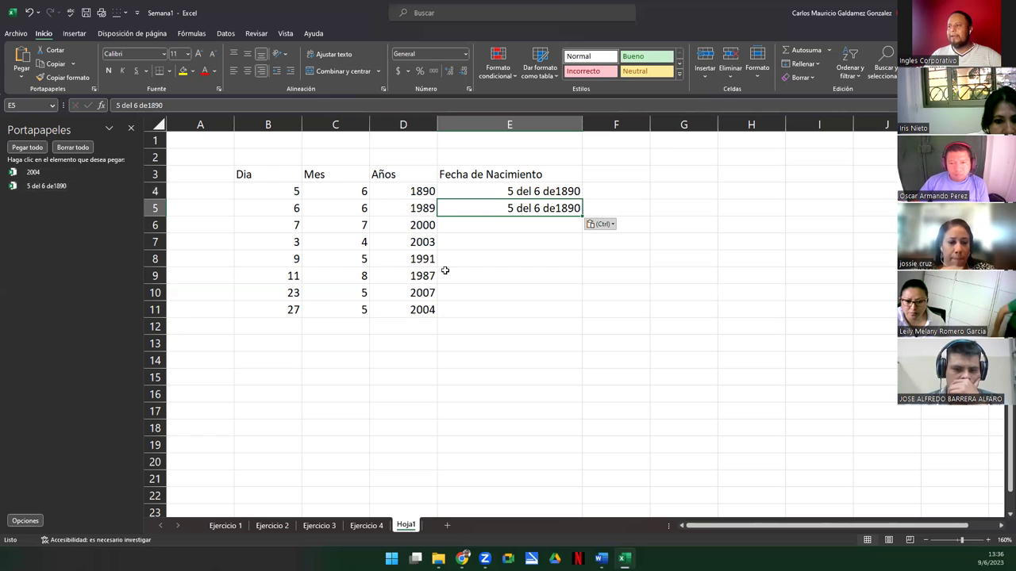
double_click(521, 208)
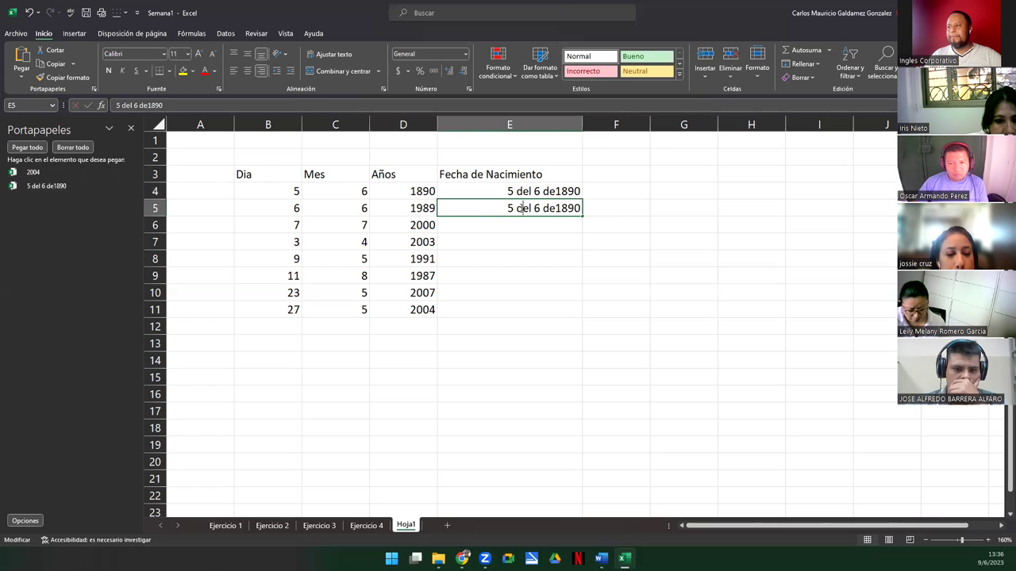
drag(509, 208, 588, 208)
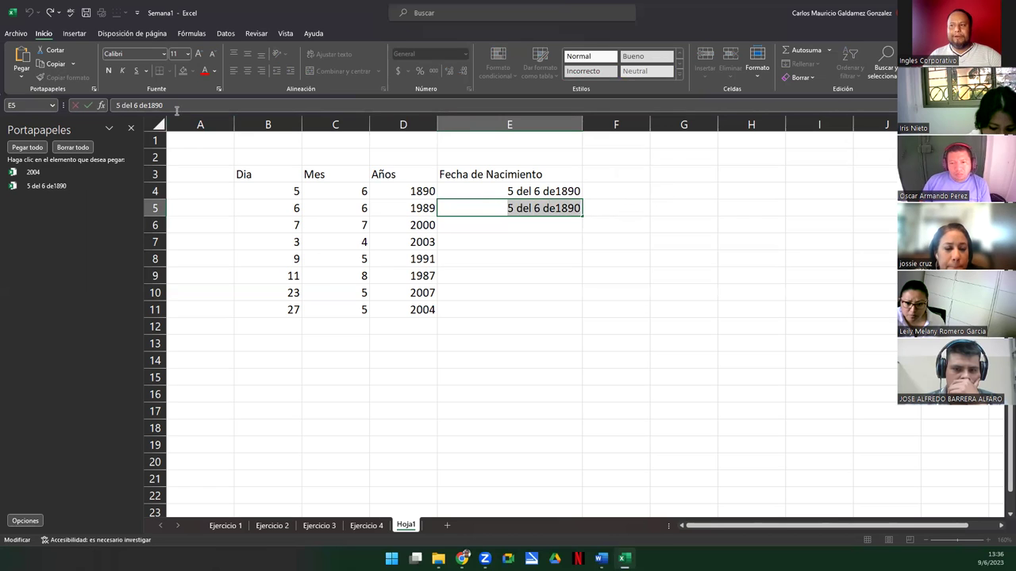
click(176, 107)
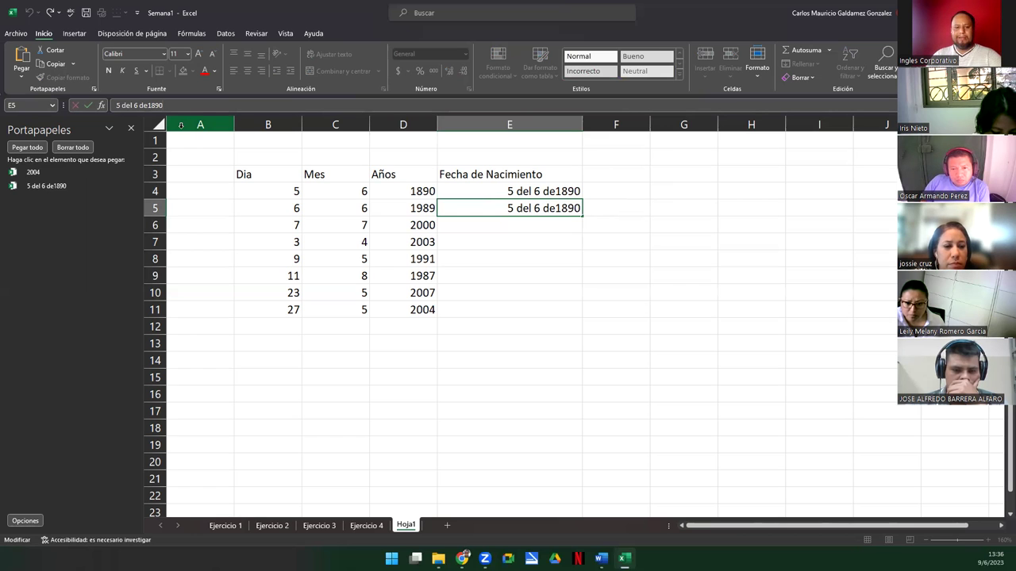
key(ctrl+v)
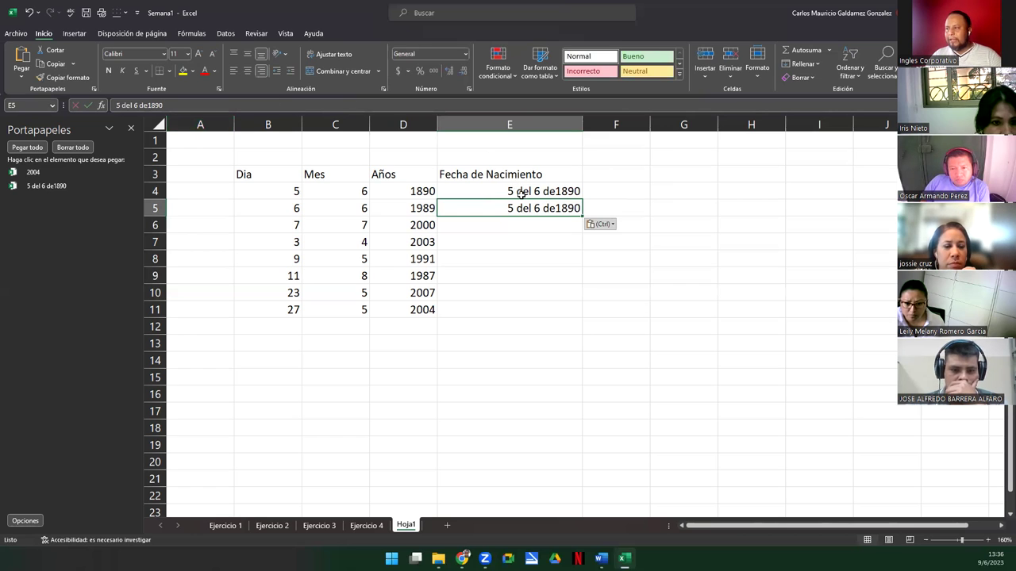
Step: Compare the contents of E4 with the pasted entry in E5, and clear cell E5
double_click(521, 193)
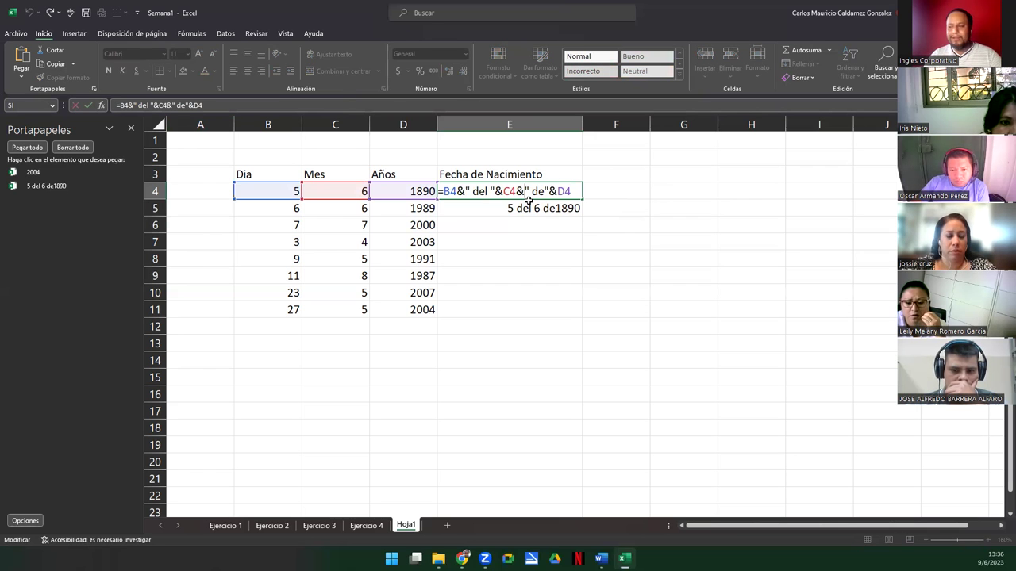
key(Escape)
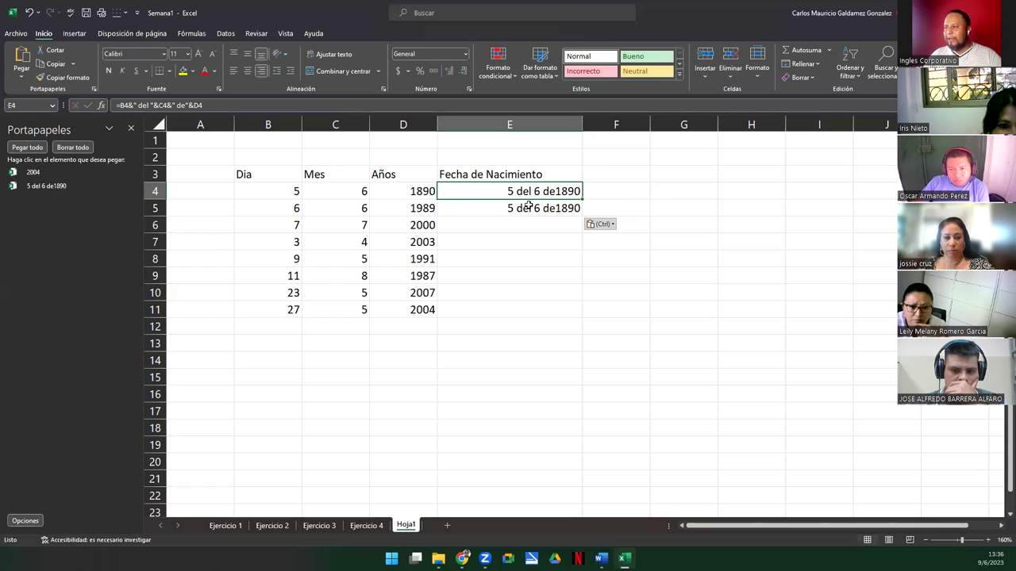
double_click(528, 206)
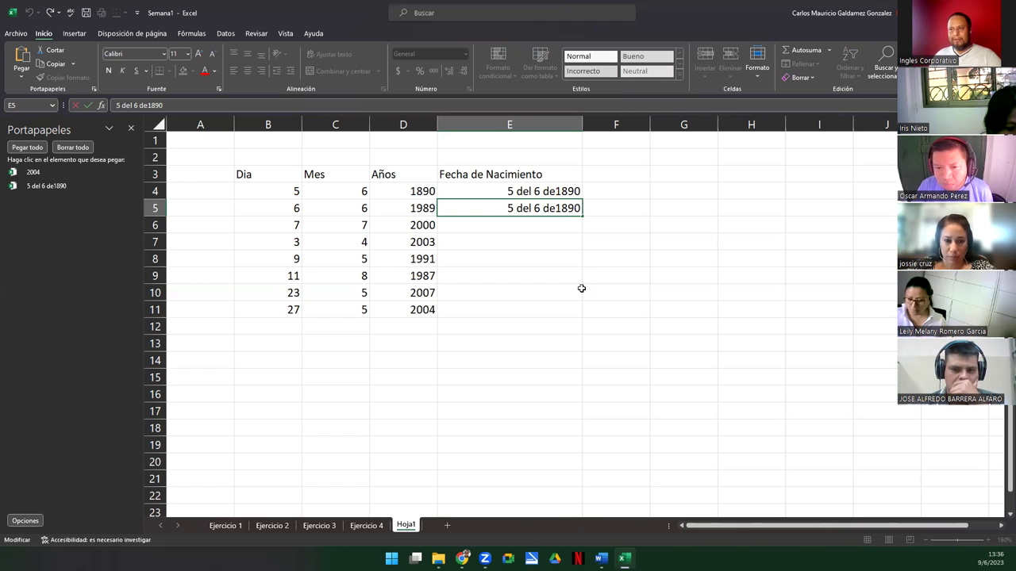
click(131, 186)
click(38, 206)
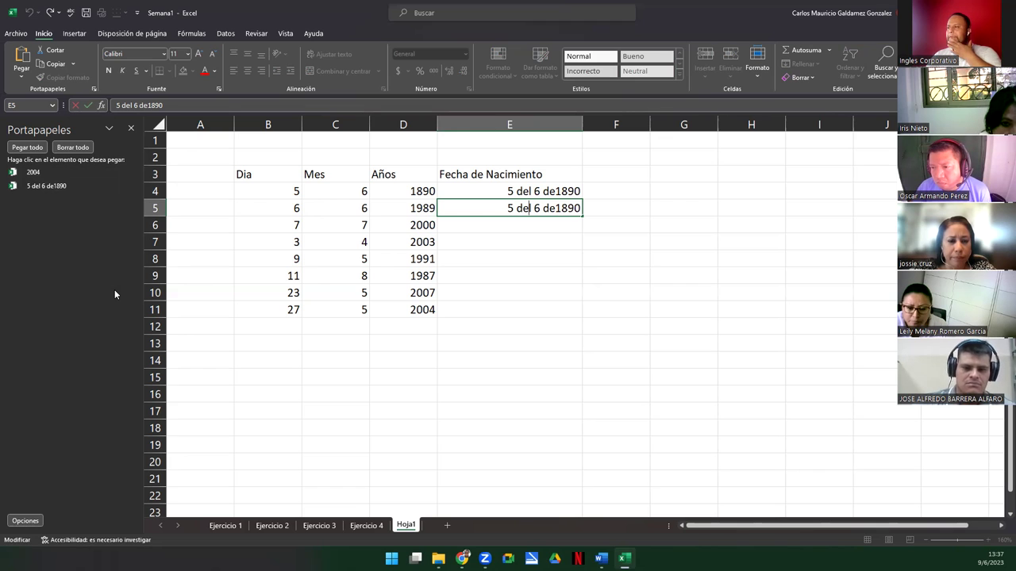
key(Escape)
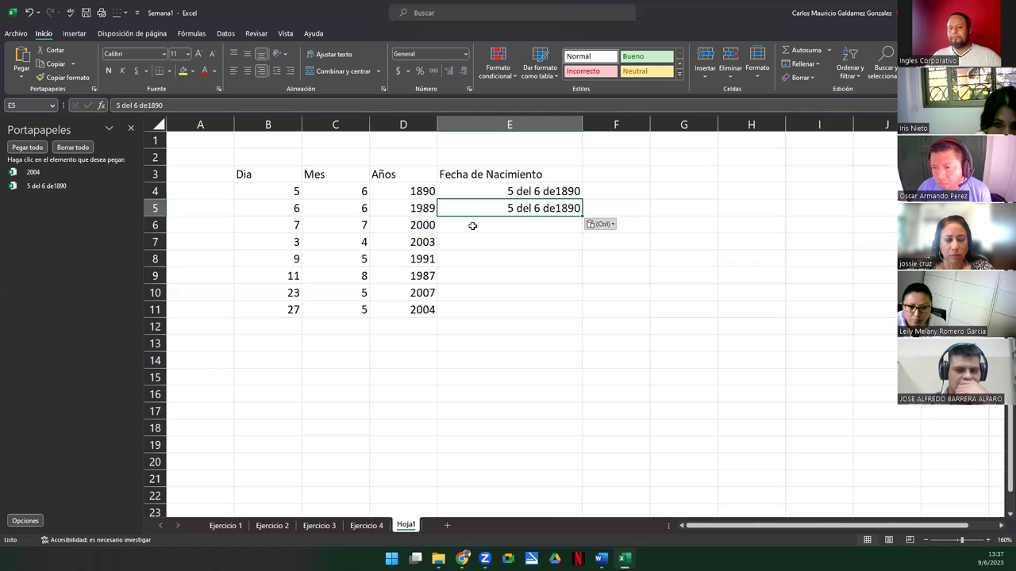
key(Delete)
Step: Copy cell E4 to the clipboard again and paste that newest item into E5
double_click(490, 190)
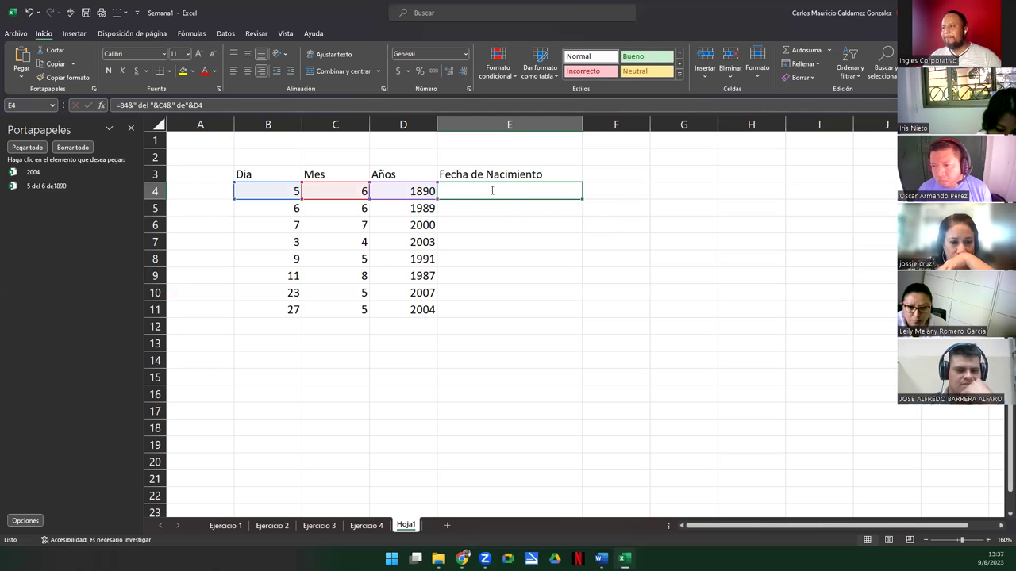
key(Escape)
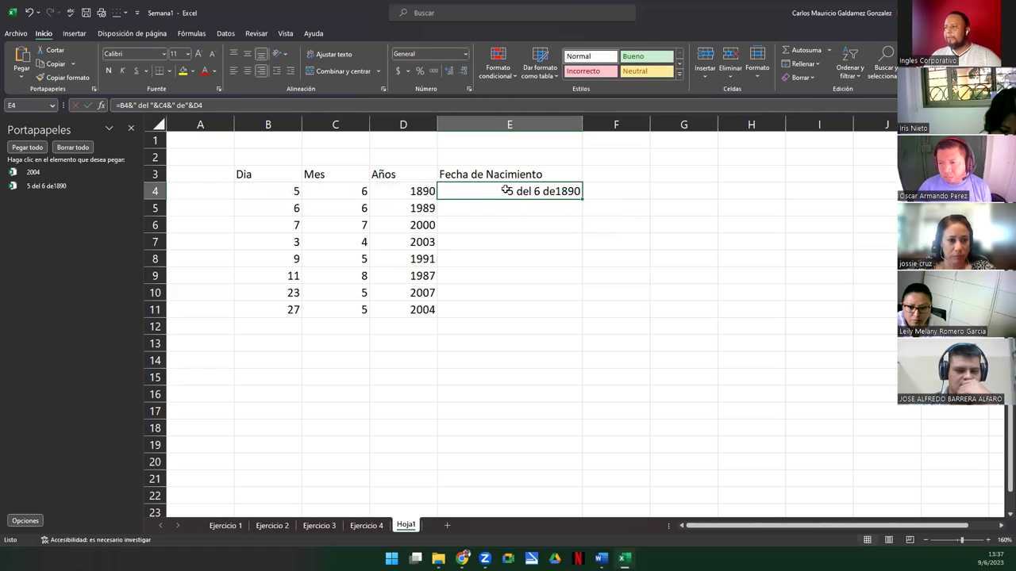
key(ctrl+c)
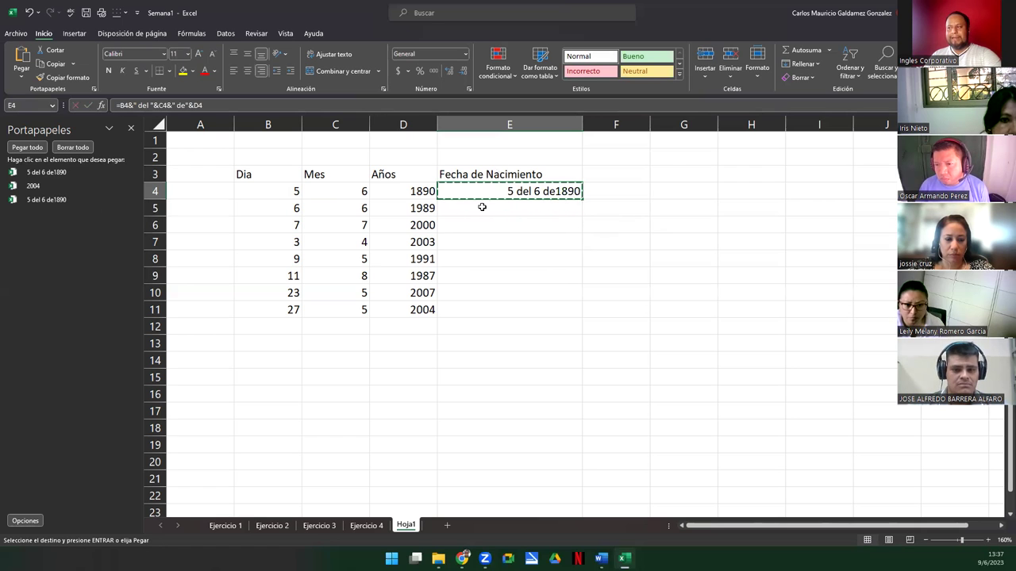
key(Escape)
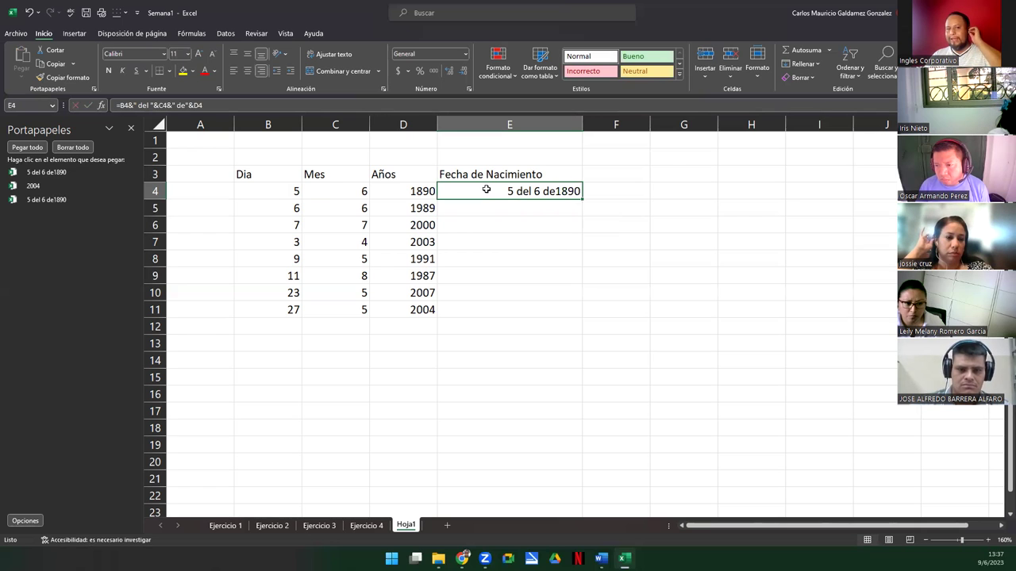
click(449, 208)
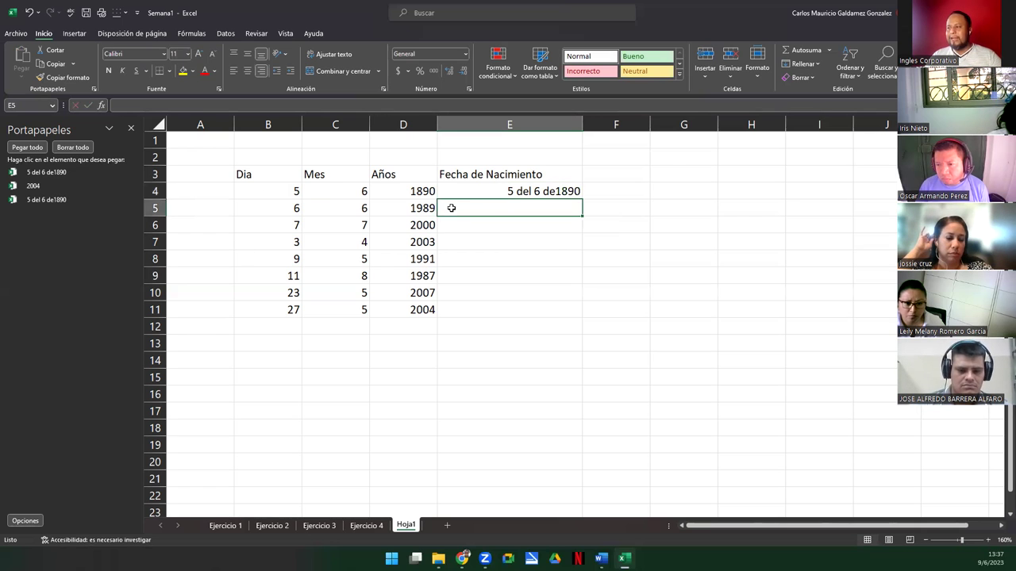
click(37, 173)
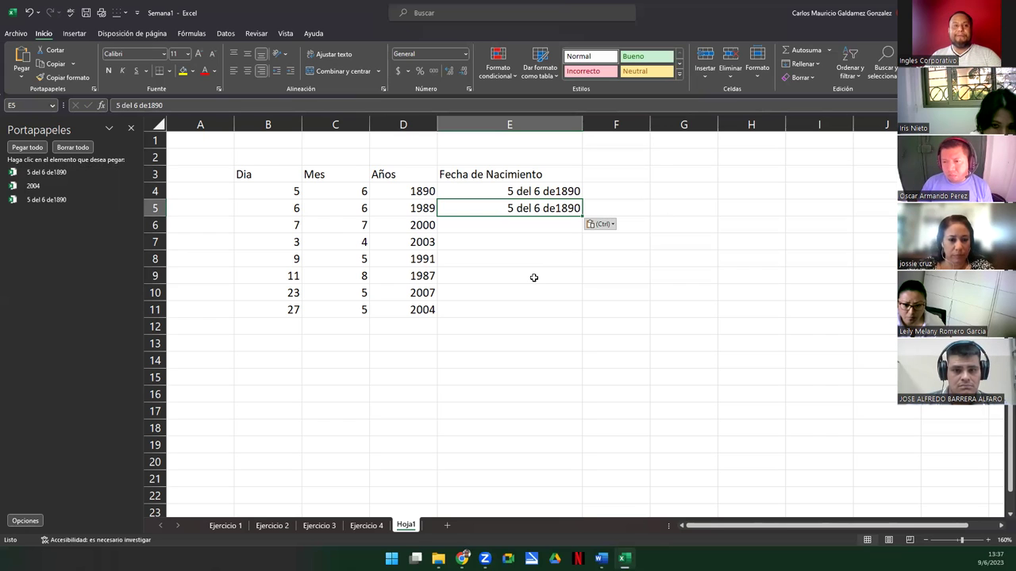
Step: Copy the formula text =B4&" del "&C4&" de"&D4 from inside E4 and paste it from the clipboard into E5
double_click(508, 192)
drag(568, 189, 437, 191)
key(ctrl+c)
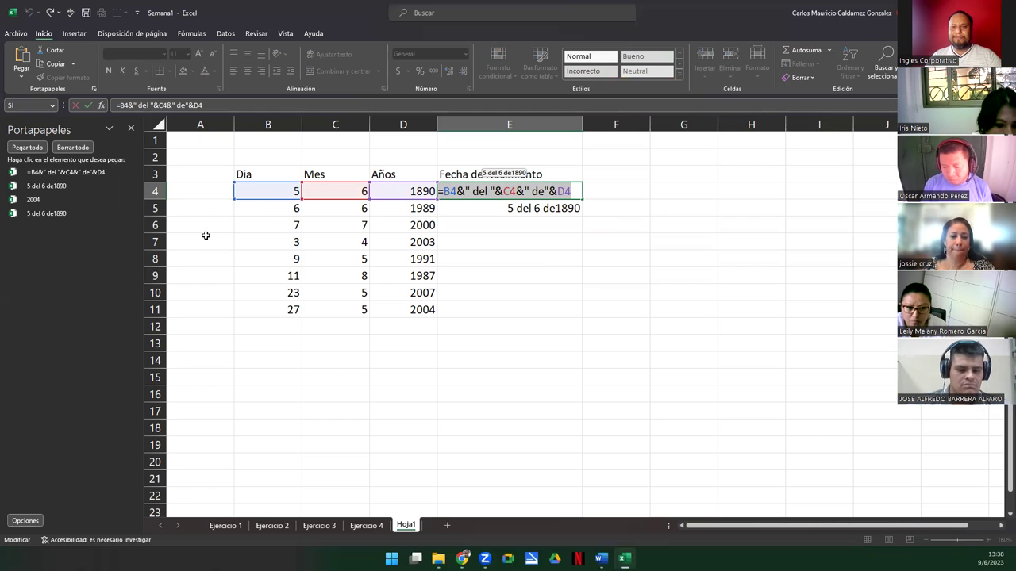
key(Escape)
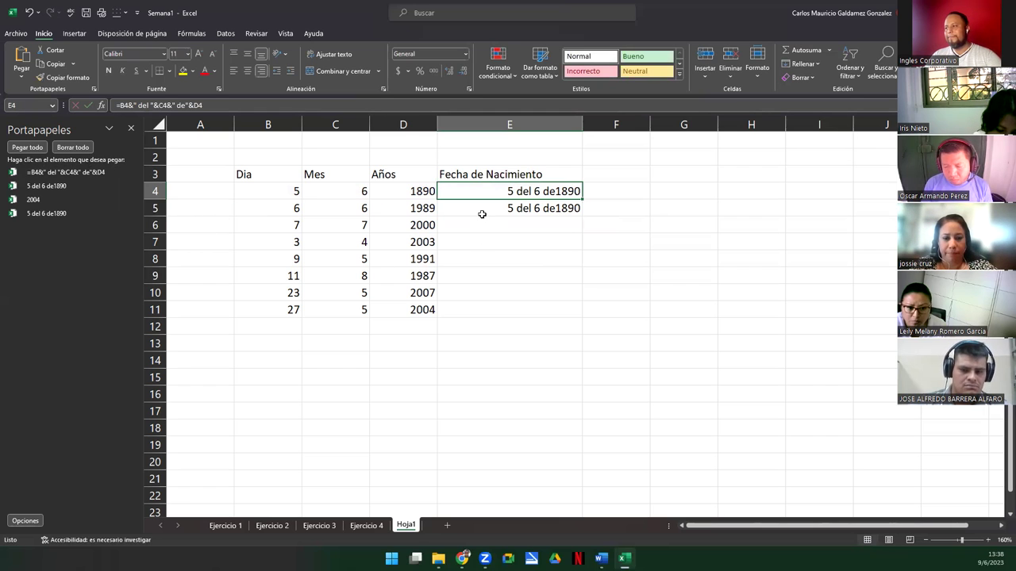
click(481, 215)
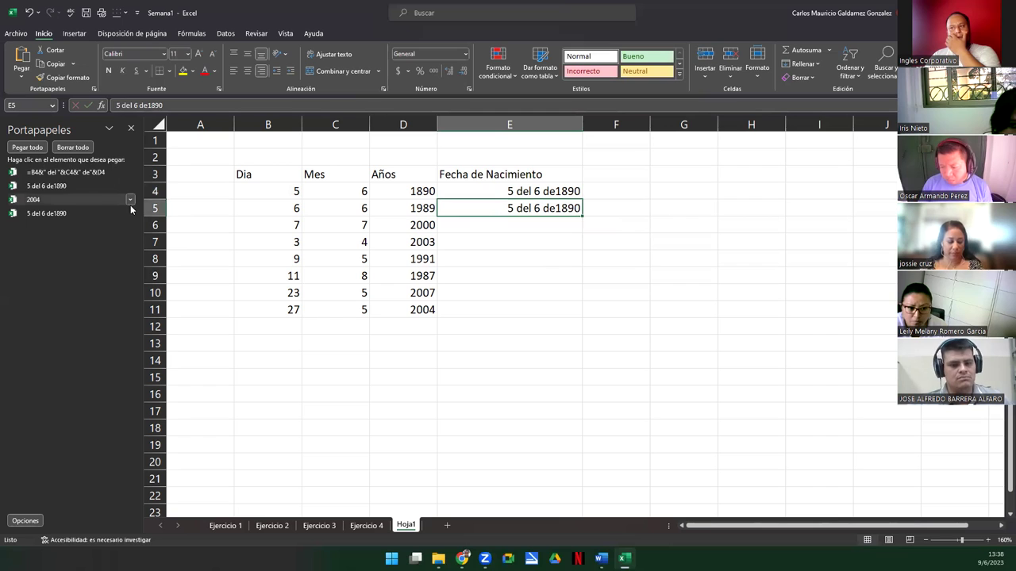
click(65, 172)
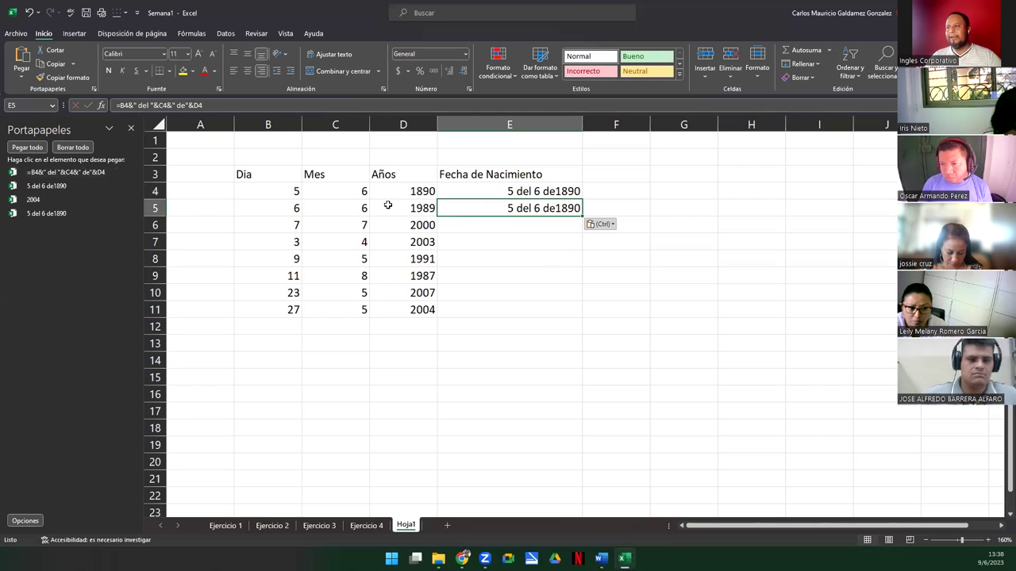
double_click(504, 208)
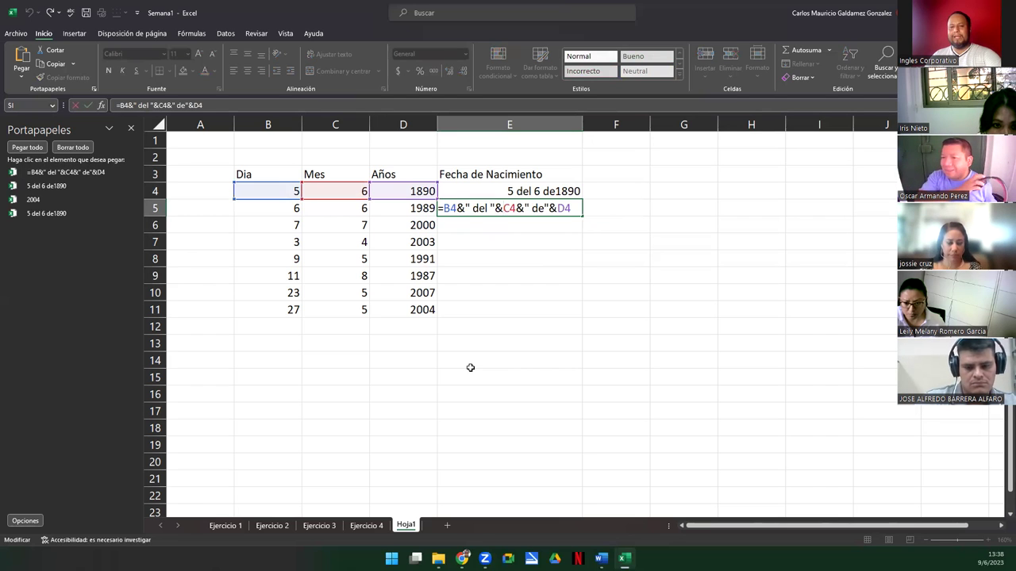
key(ctrl+Return)
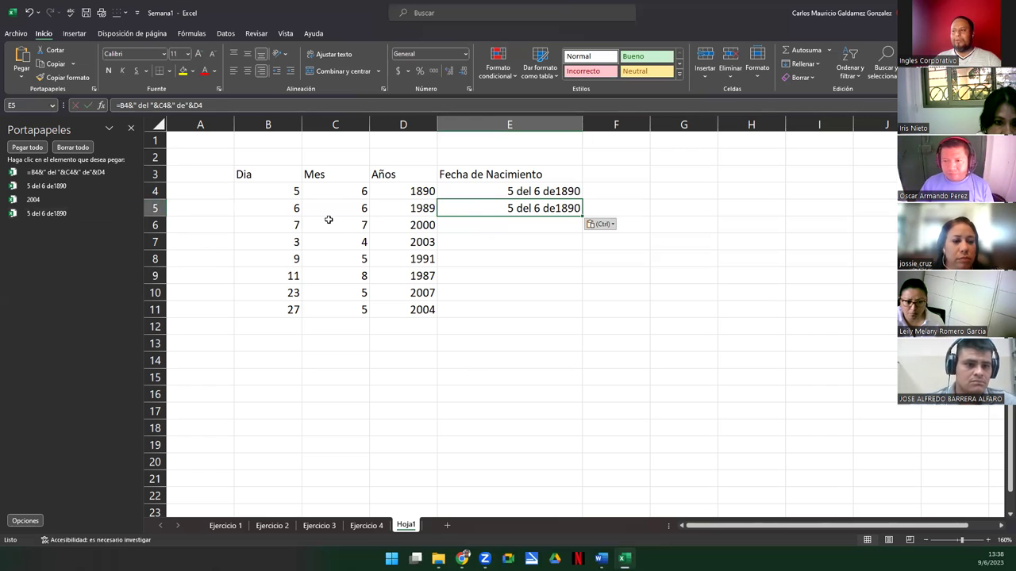
Step: Copy the day values in B4:B11 and paste them from the clipboard starting at G4
drag(253, 190, 263, 310)
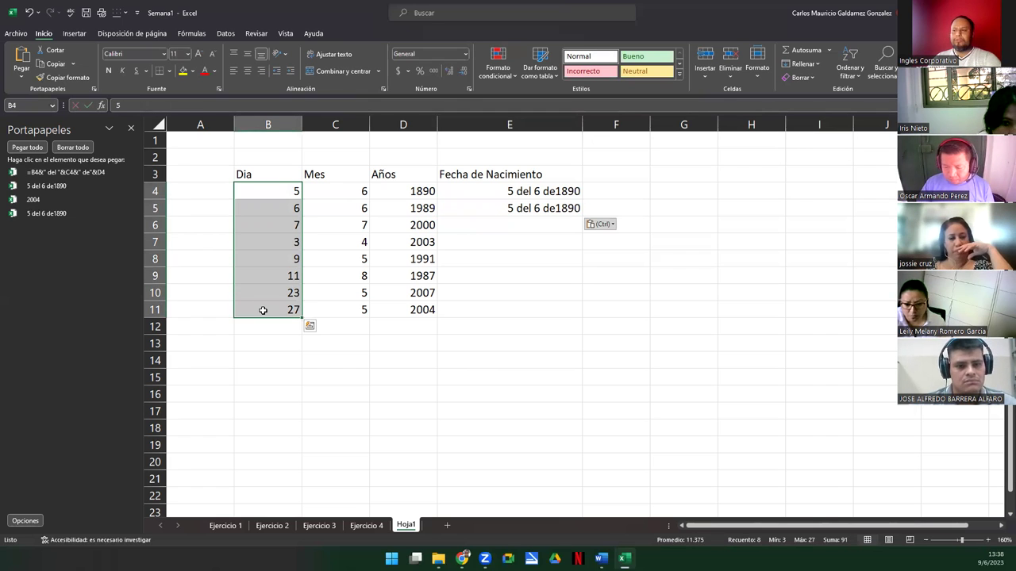
key(ctrl+c)
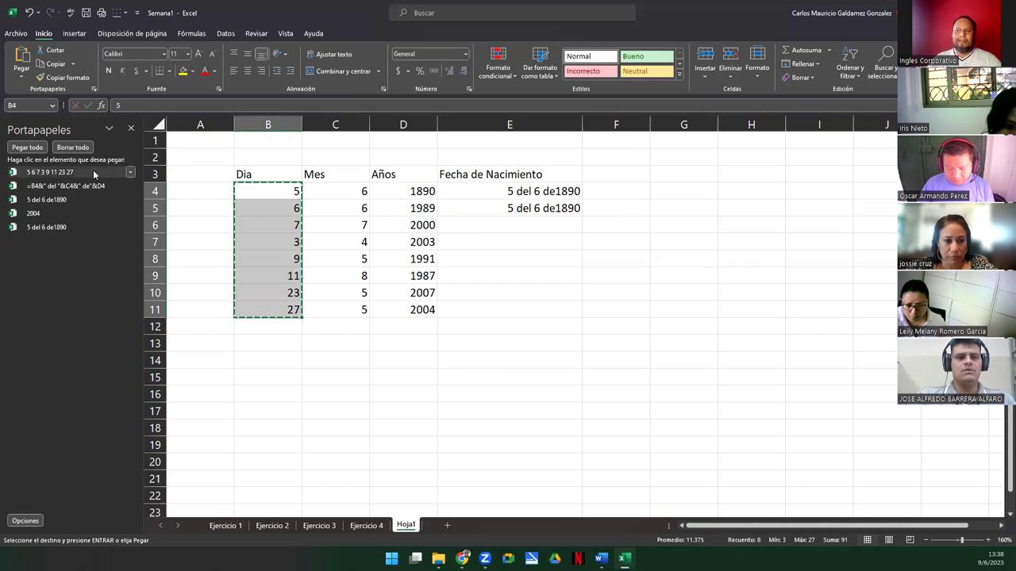
key(Escape)
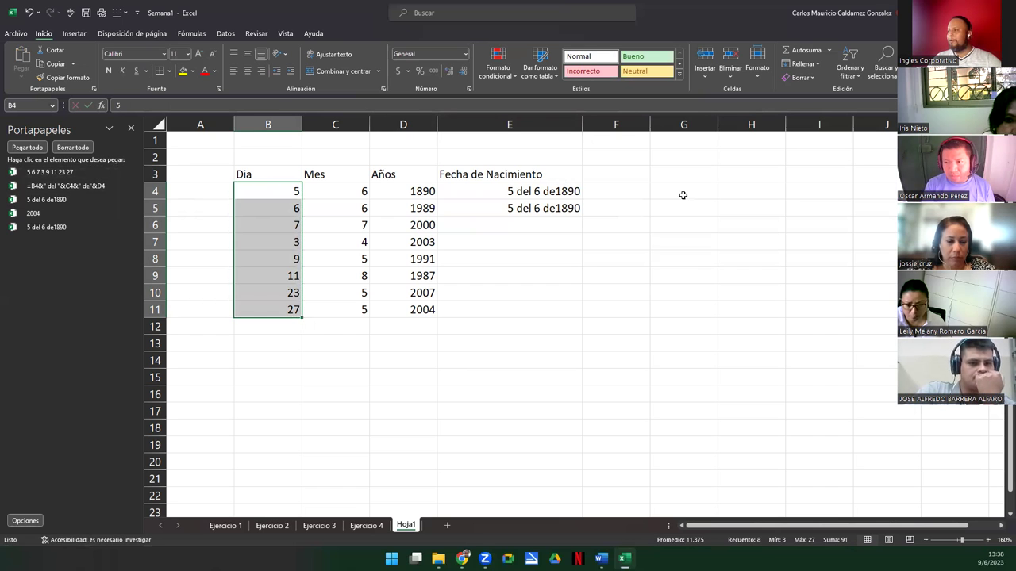
click(683, 195)
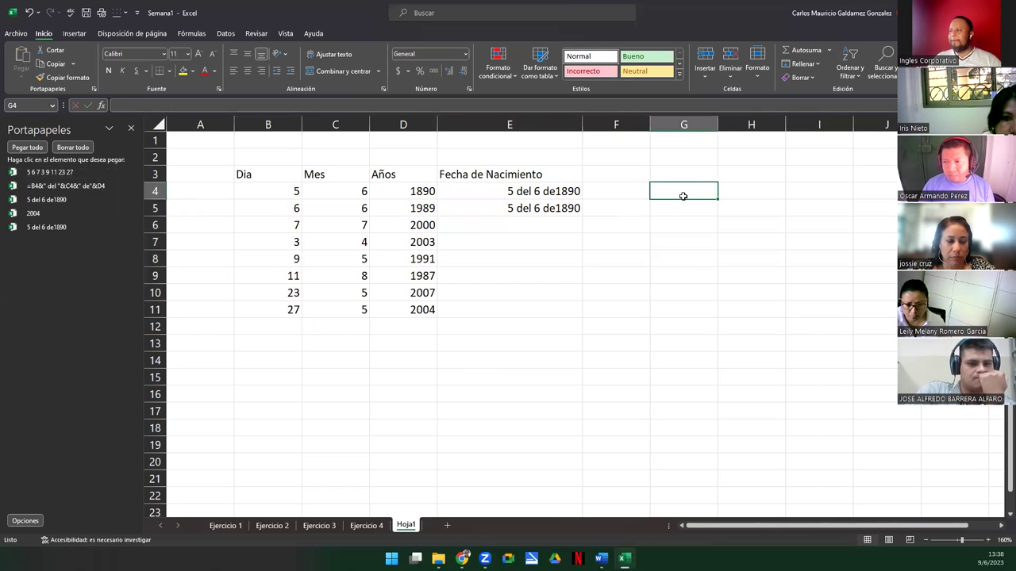
click(68, 173)
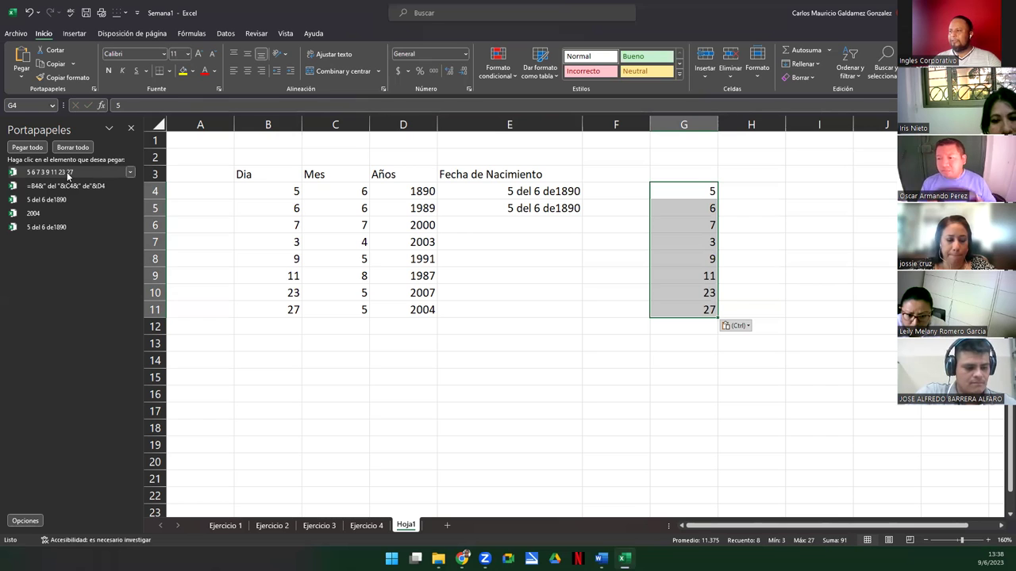
Step: Copy the day, month and year in B9:D9 and paste them from the clipboard starting at G14
click(271, 276)
drag(330, 278, 391, 284)
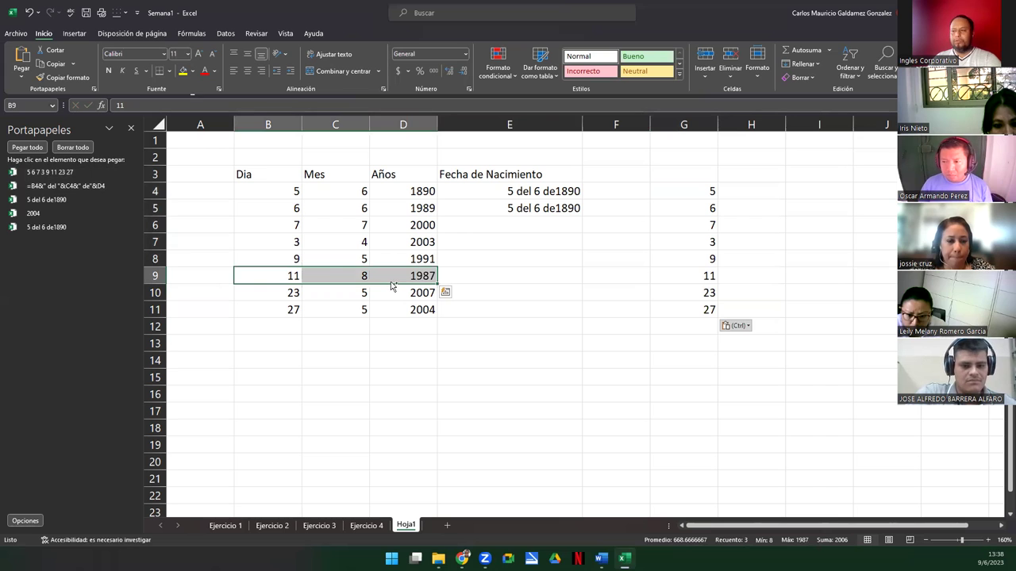
key(ctrl+c)
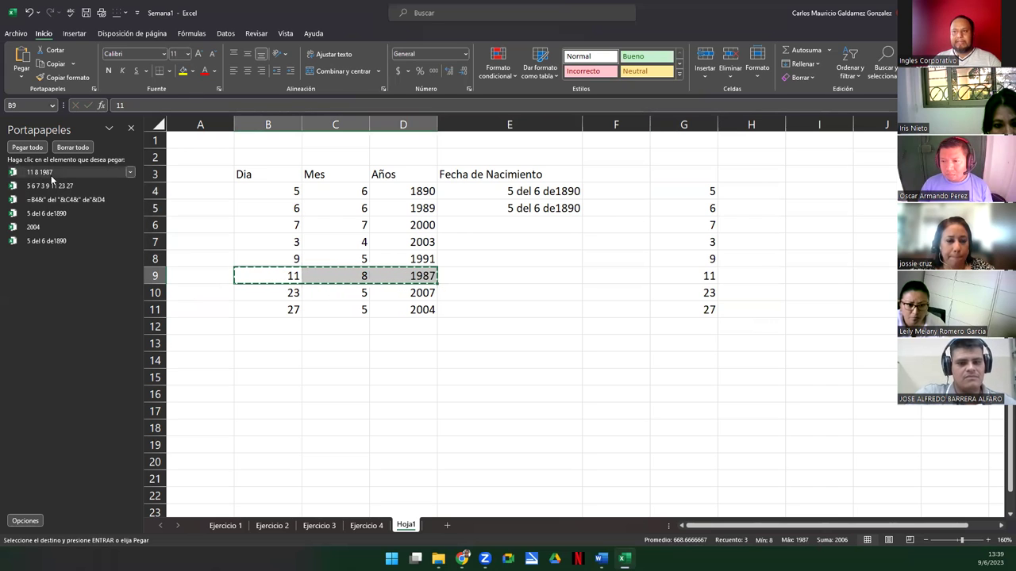
click(703, 328)
click(691, 363)
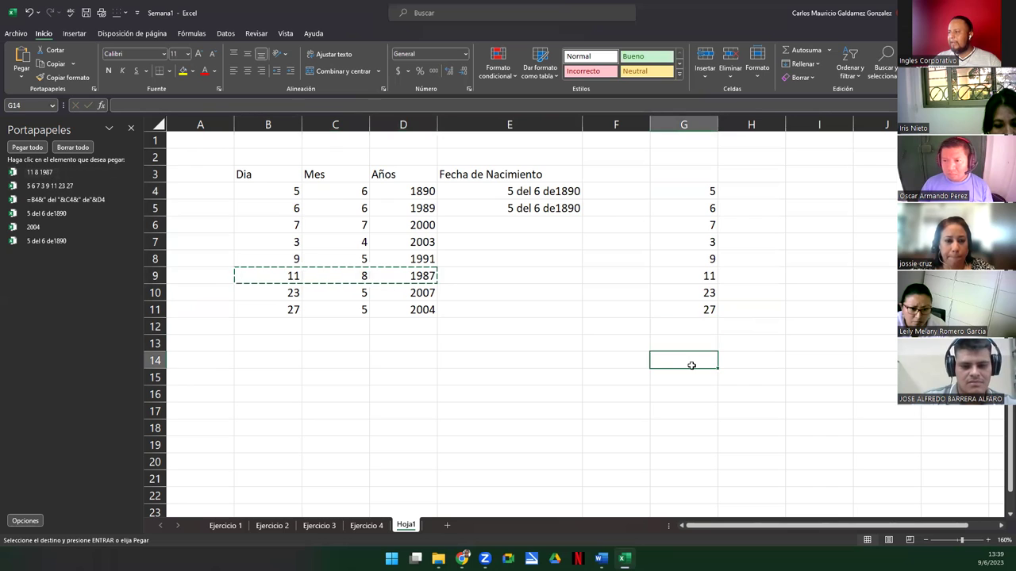
click(37, 173)
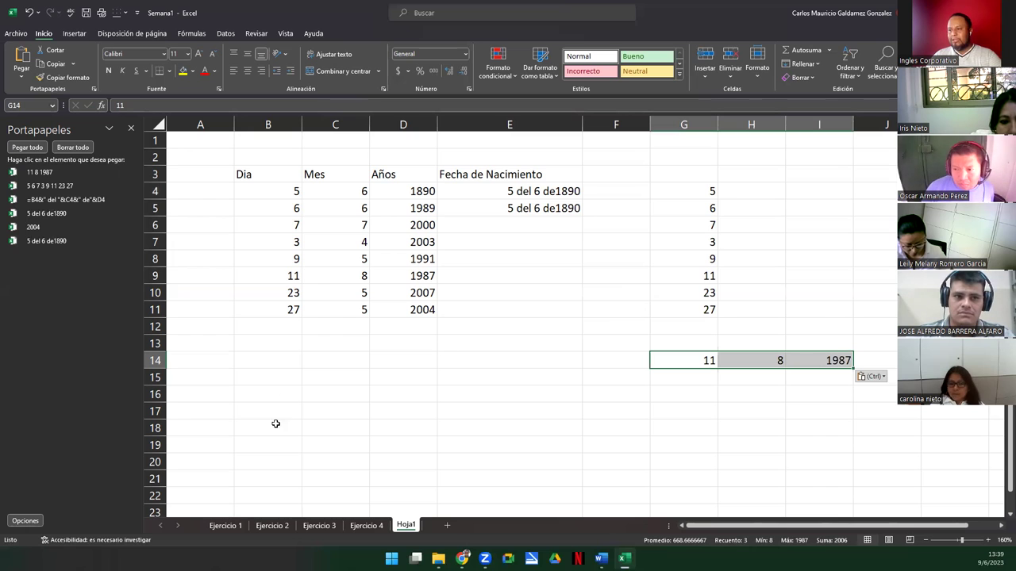
Step: Paste all collected clipboard items at once starting at B18, and review the pasted block
click(258, 425)
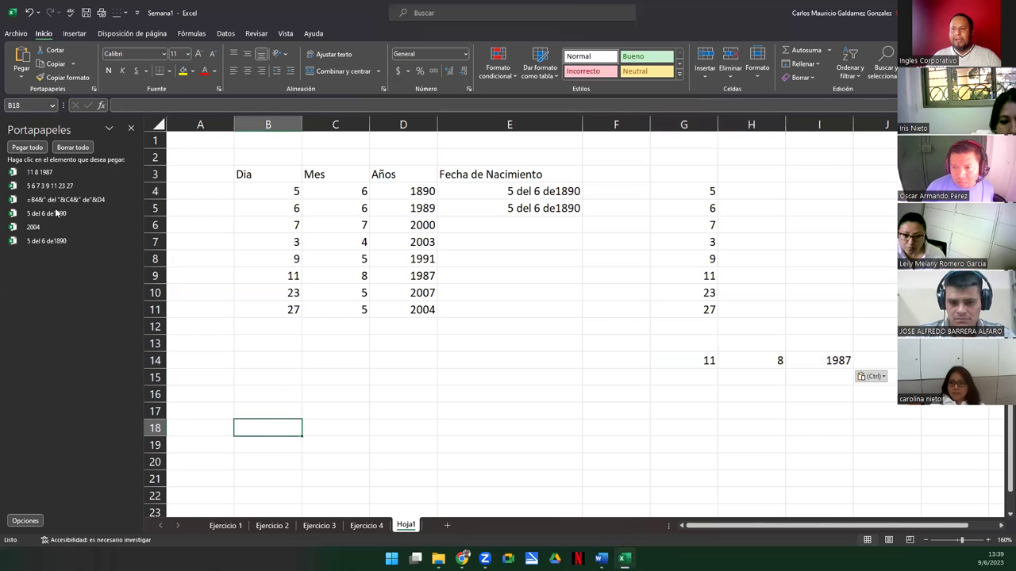
click(32, 148)
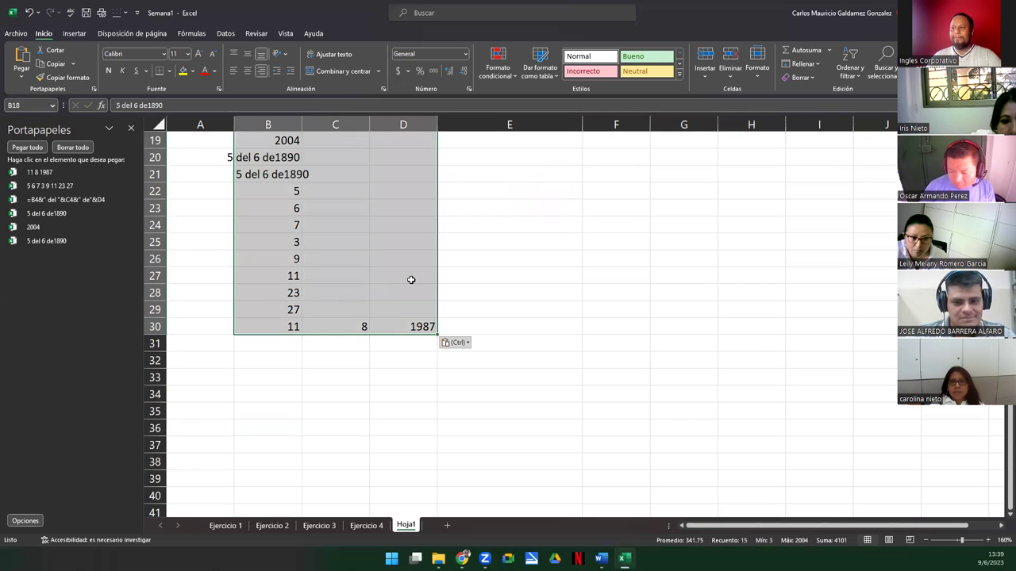
scroll(318, 337, up, 5)
scroll(318, 337, down, 5)
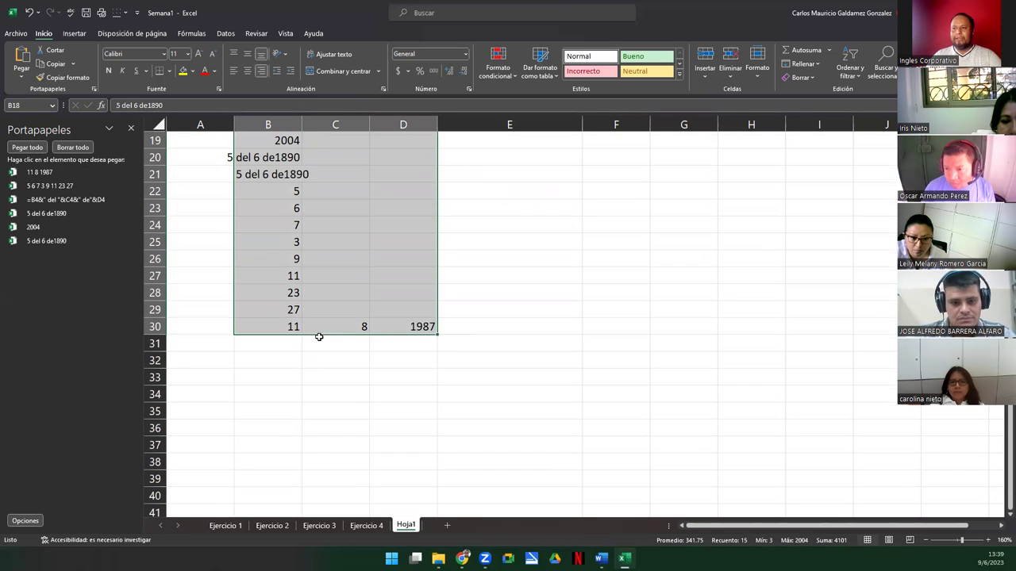
scroll(277, 244, up, 5)
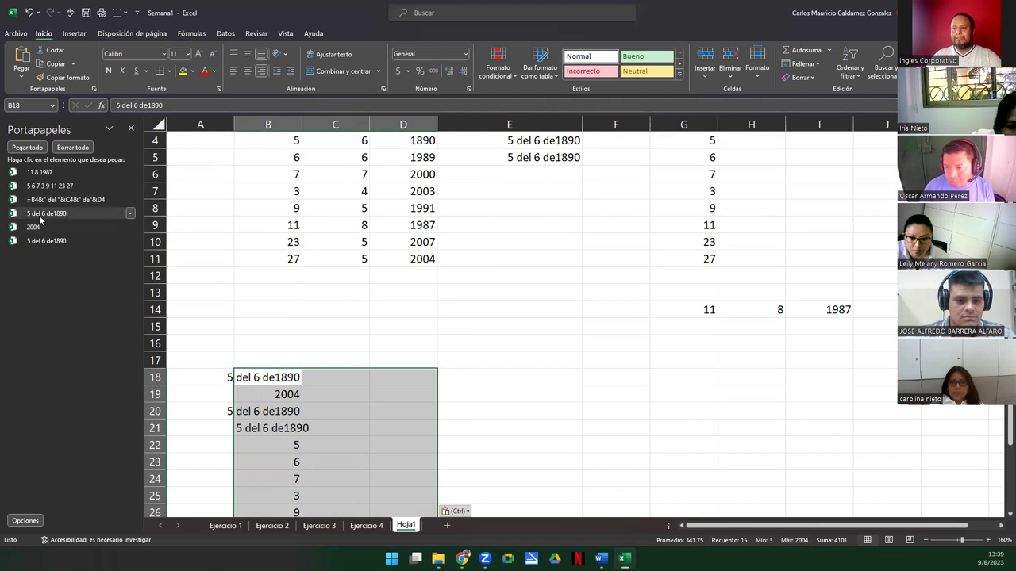
Step: Paste the copied day values from the clipboard starting at B21, and undo that paste
click(269, 428)
click(50, 186)
scroll(300, 457, down, 5)
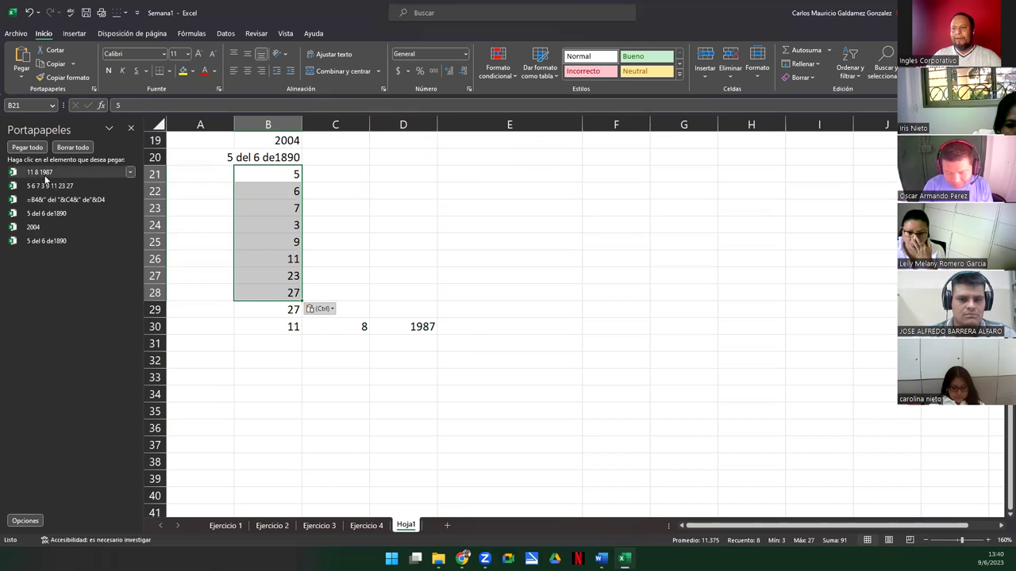
drag(277, 327, 394, 330)
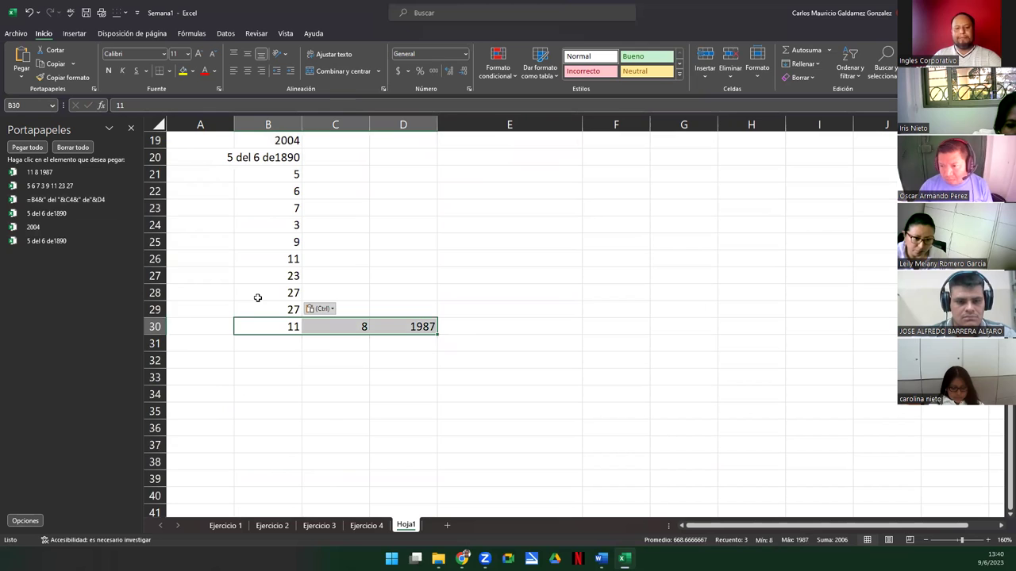
key(ctrl+z)
drag(262, 195, 421, 331)
scroll(421, 337, up, 5)
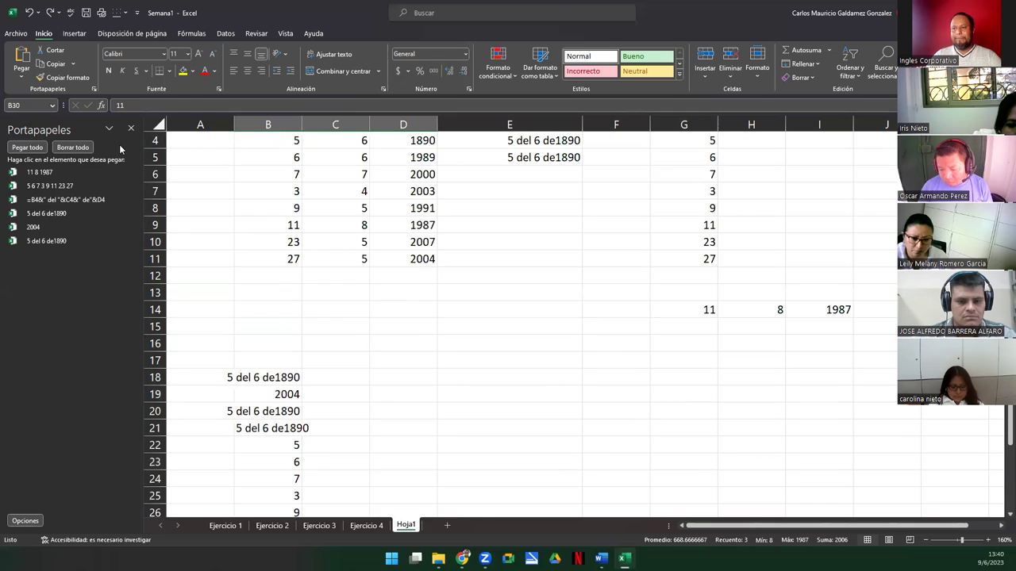
Step: Clear all collected items from the Office clipboard
click(72, 147)
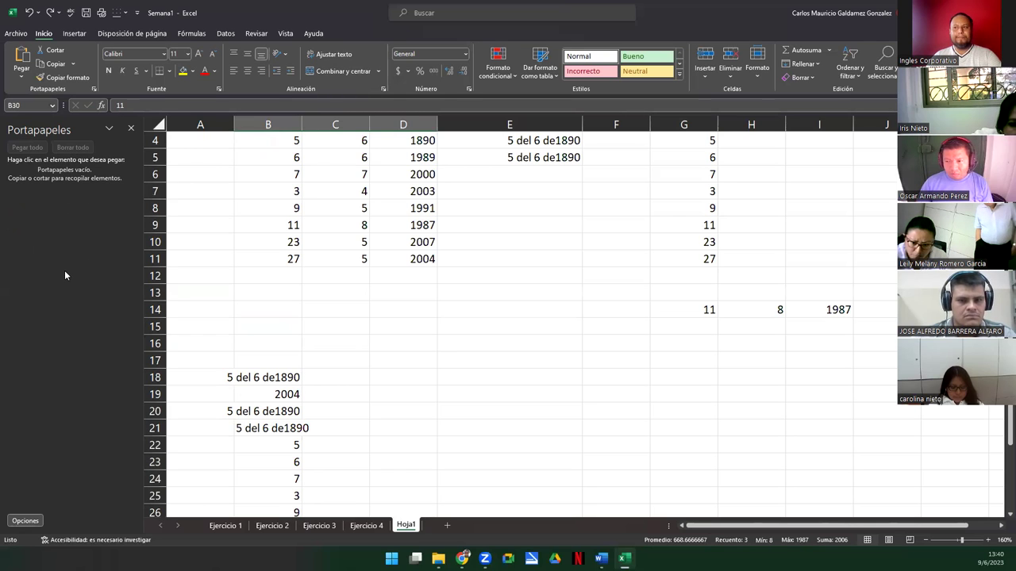
click(347, 325)
scroll(385, 342, up, 1)
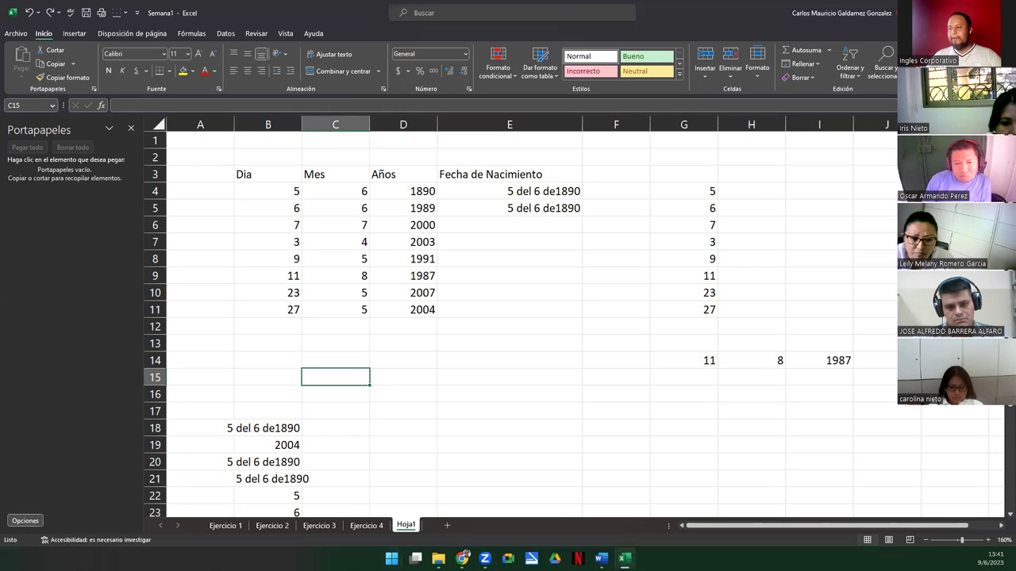
Step: Rename the sheet Hoja1 as Ejercicio 5
double_click(405, 525)
text(E)
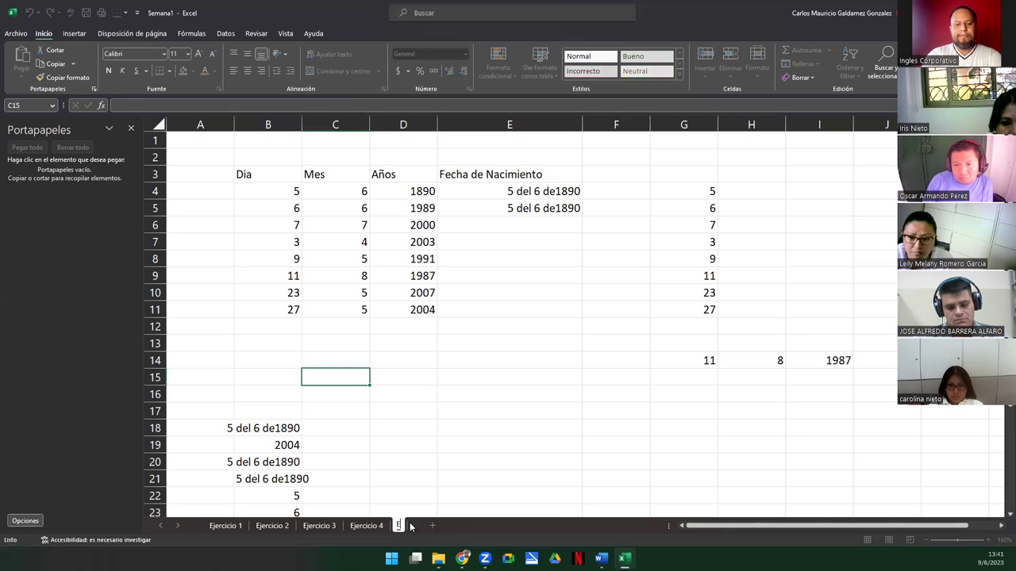
text(jercicio 5)
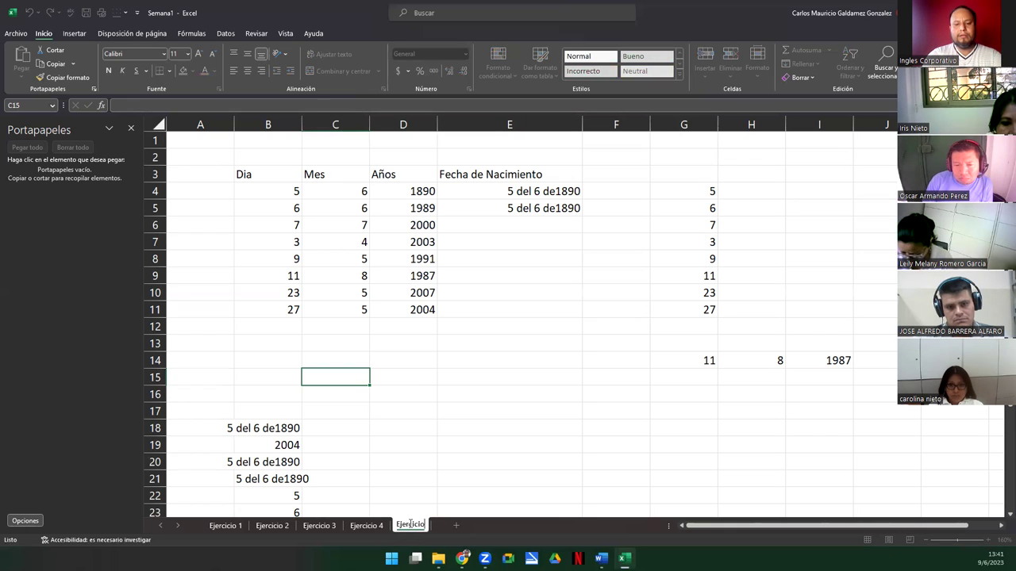
key(Return)
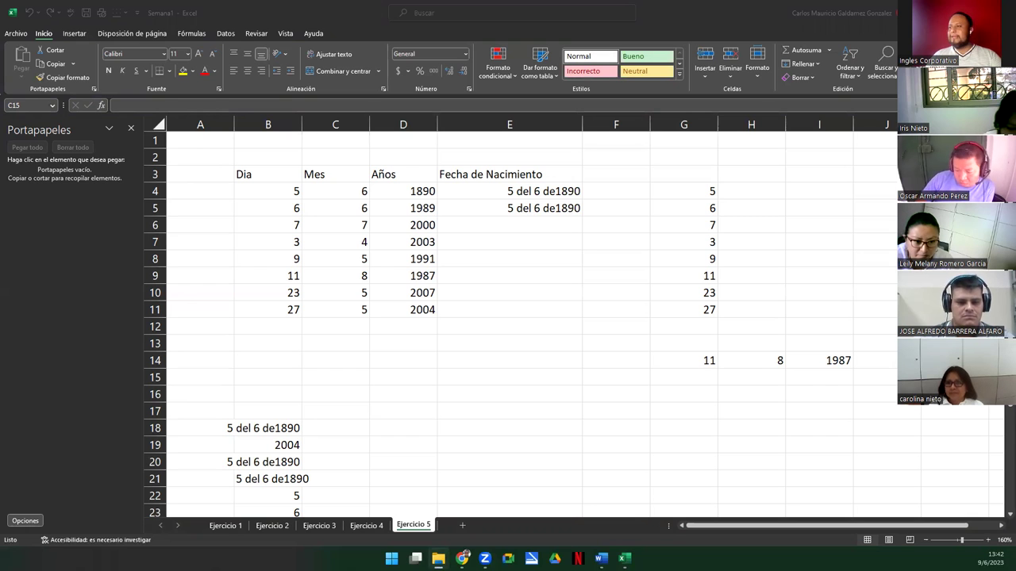
Step: Switch to File Explorer and open the CuadernoEjerciciosPracticasExcelAvanzado PDF from the DigitalGift folder inside 2023
click(438, 558)
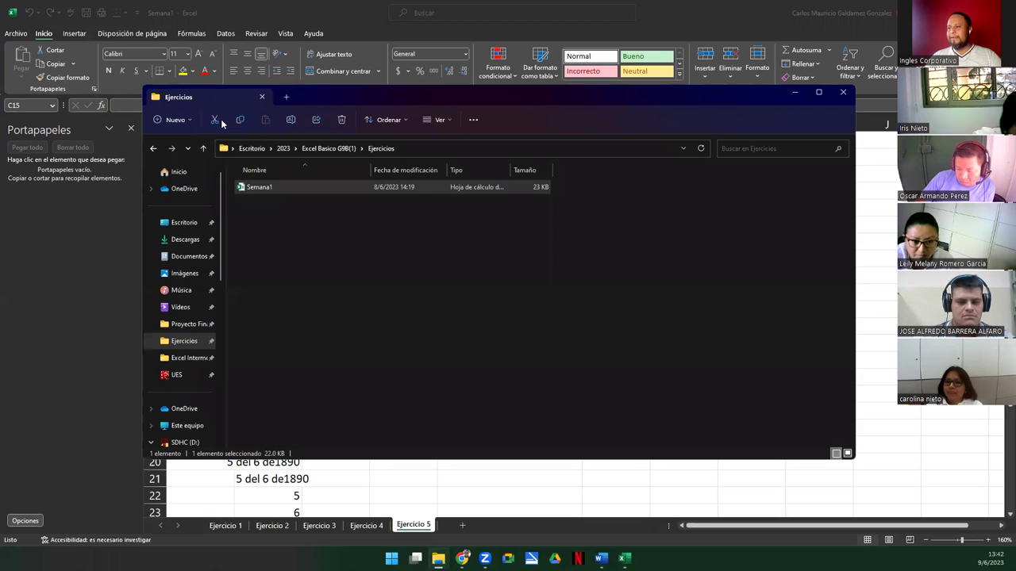
click(203, 148)
click(203, 149)
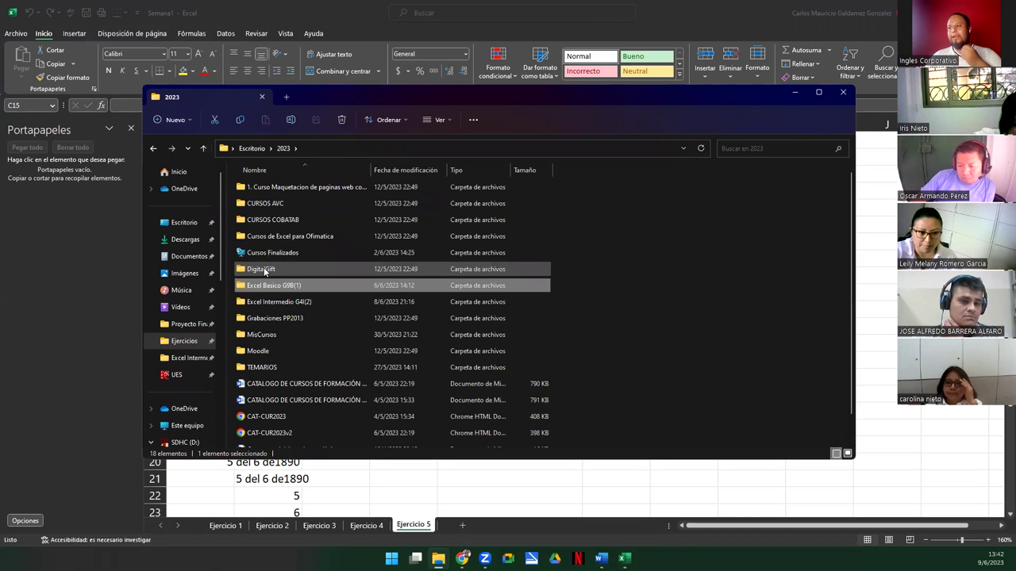
double_click(263, 270)
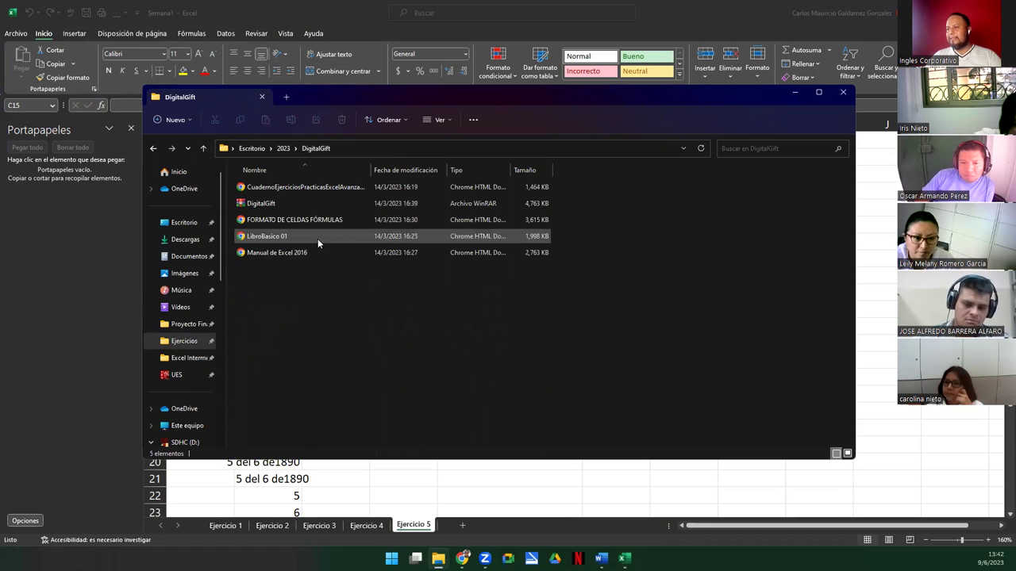
double_click(272, 194)
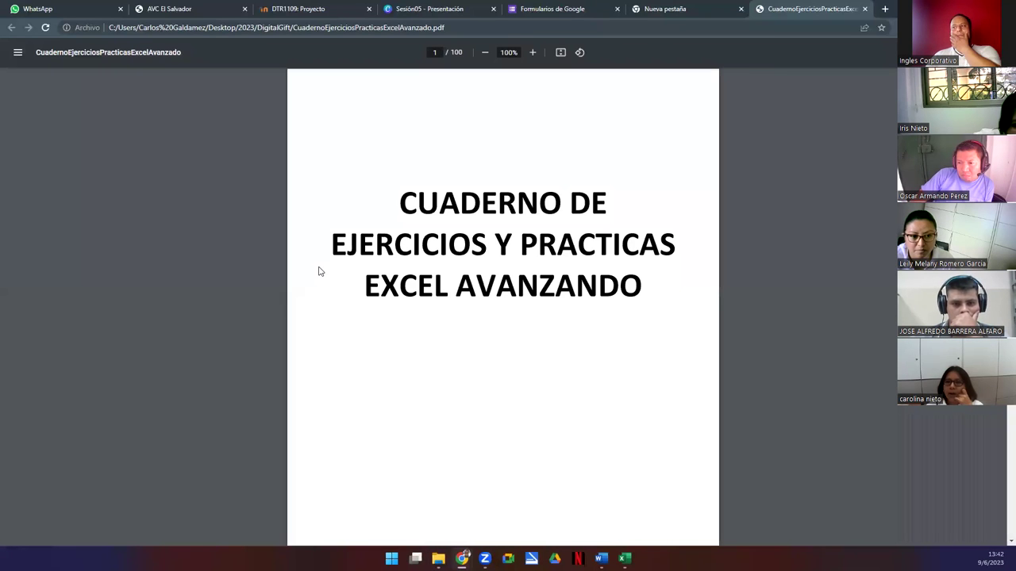
Step: Find Ejercicio 2.1.1 on page 4 of the PDF and capture a screen snip of its Relacion de Gastos table
scroll(407, 296, down, 10)
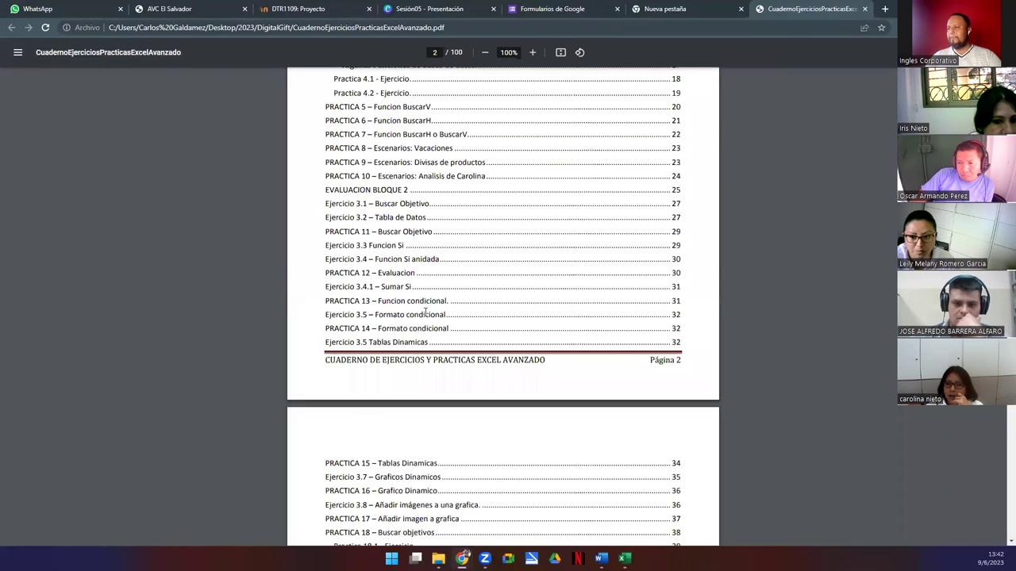
scroll(428, 313, down, 3)
scroll(429, 312, up, 8)
scroll(429, 312, up, 1)
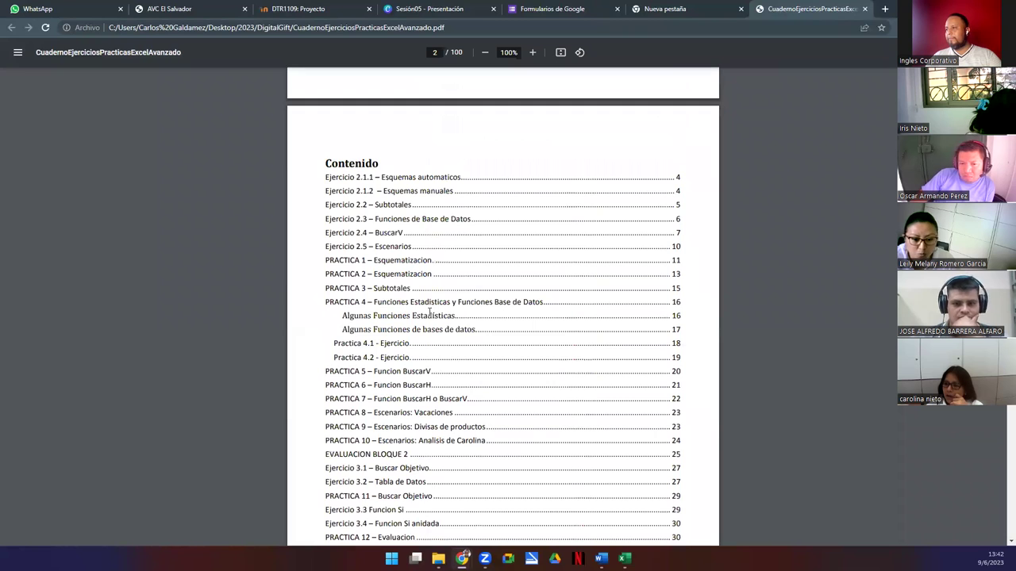
scroll(429, 312, up, 15)
scroll(429, 312, down, 20)
scroll(429, 312, down, 10)
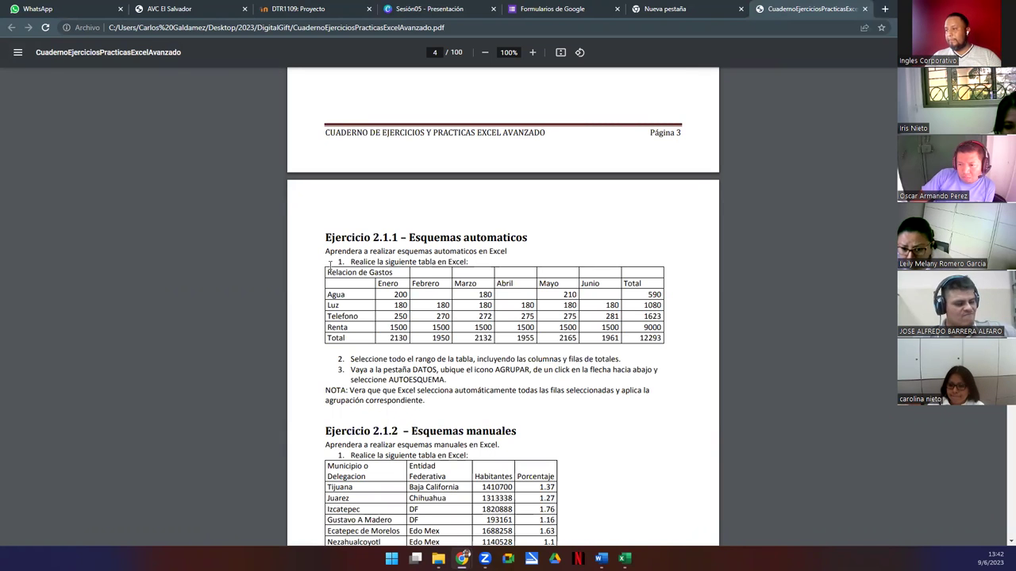
key(super+shift+s)
drag(312, 254, 673, 352)
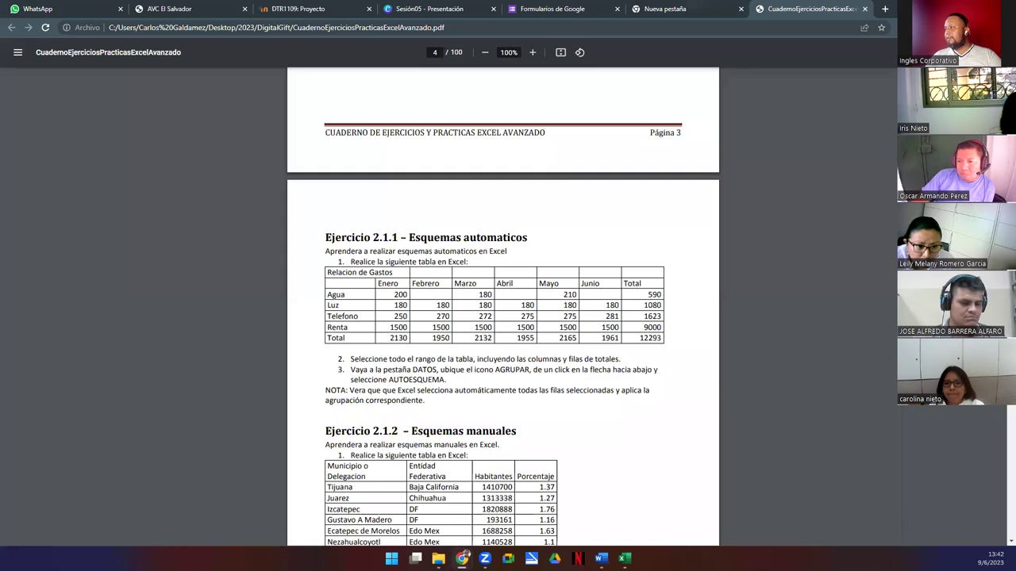
Step: Switch back to the Semana1 workbook in Excel and paste the captured table image at I34 of Ejercicio 5
click(462, 557)
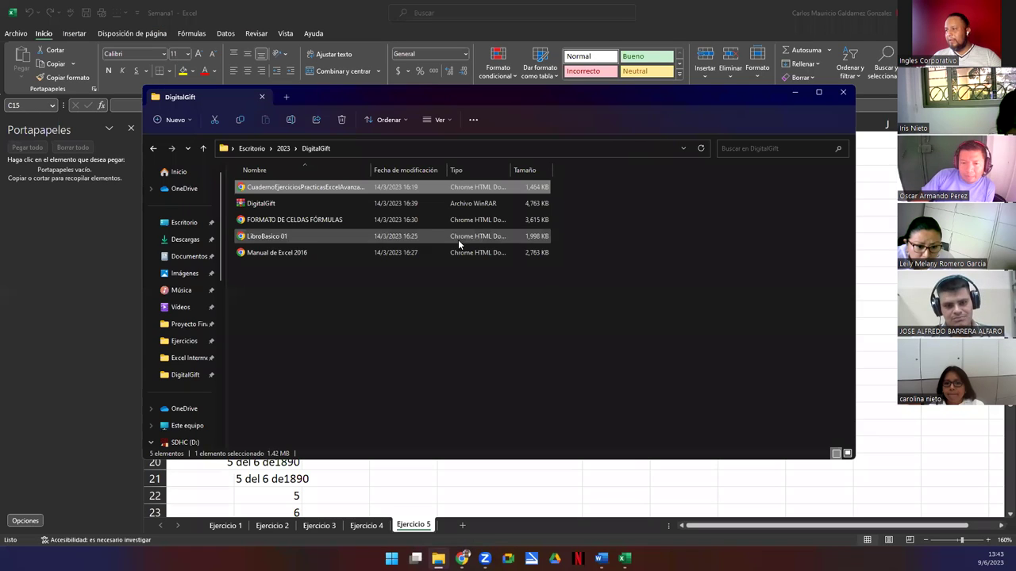
click(795, 92)
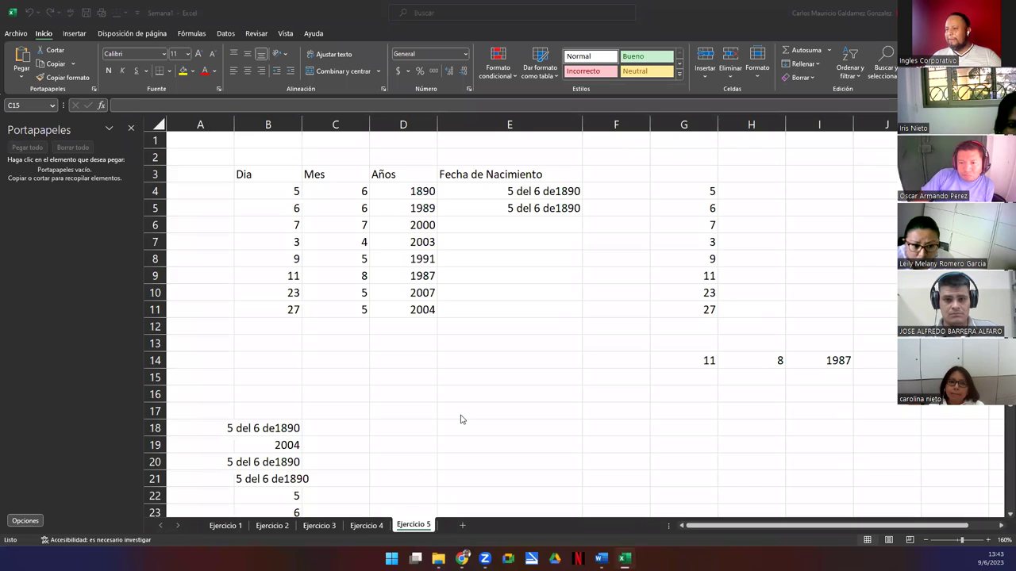
scroll(461, 417, down, 5)
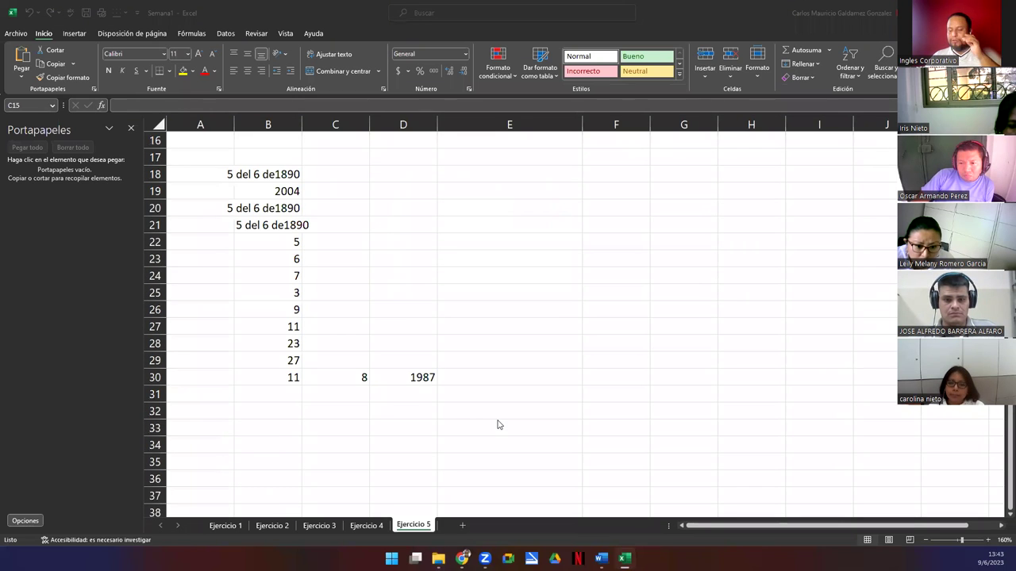
scroll(535, 419, down, 5)
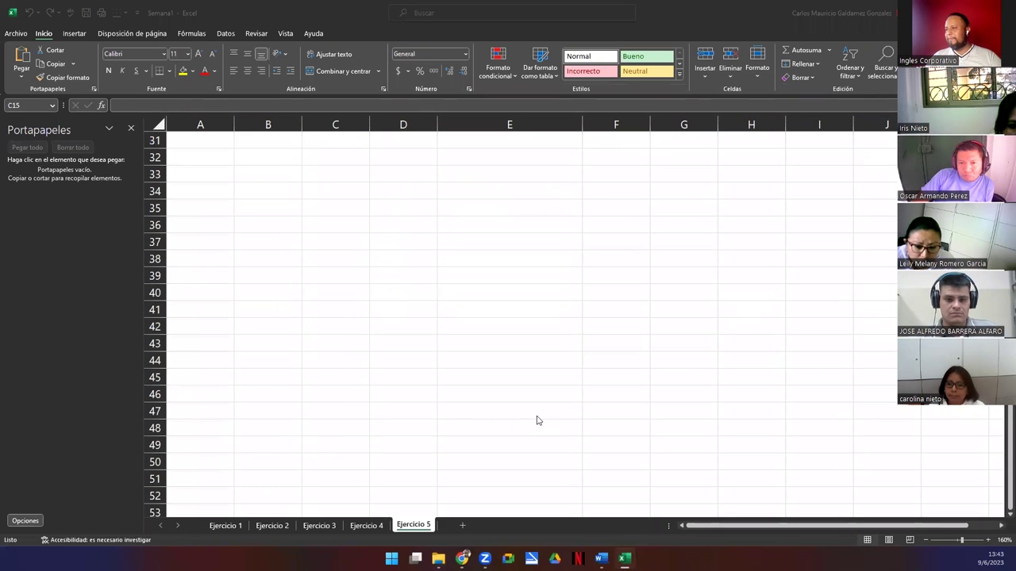
click(825, 191)
click(829, 191)
key(ctrl+v)
Step: Move the pasted table image lower on the sheet and shrink it to cover about F45:J50
drag(846, 243, 624, 228)
drag(775, 238, 491, 387)
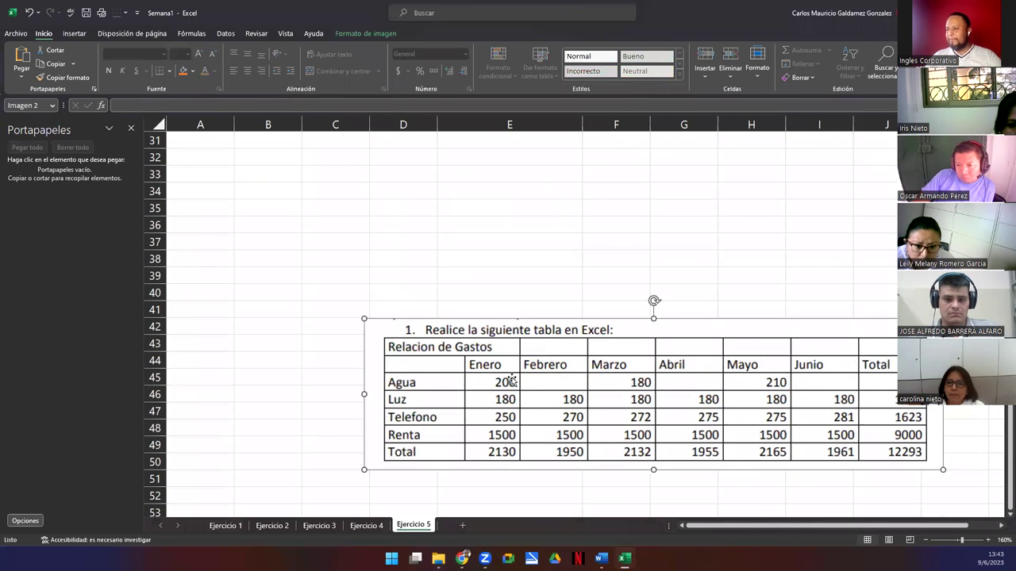
drag(361, 319, 568, 373)
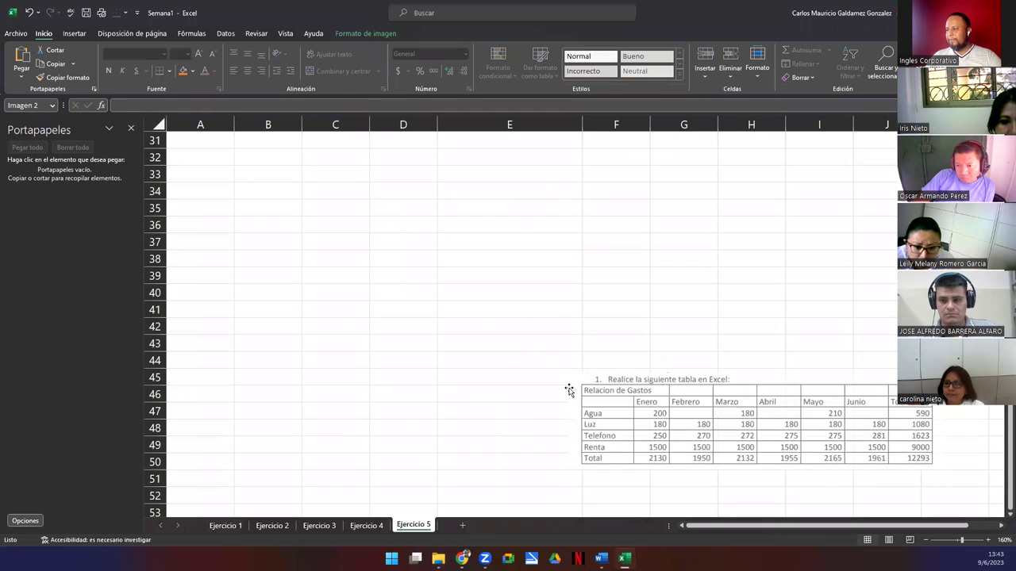
Step: Enter the table title "Relacion de Gastos" in A31
click(190, 177)
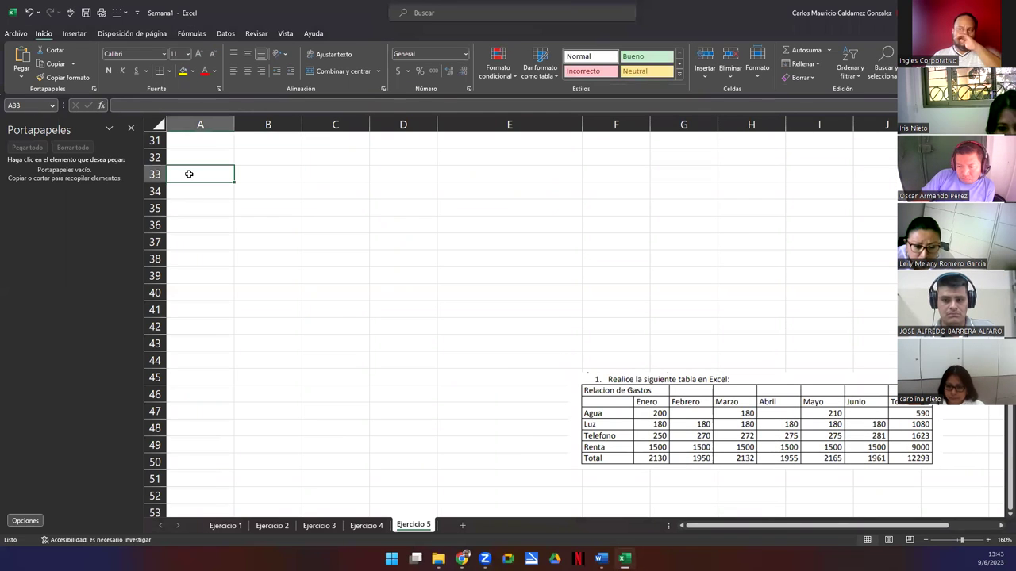
click(175, 154)
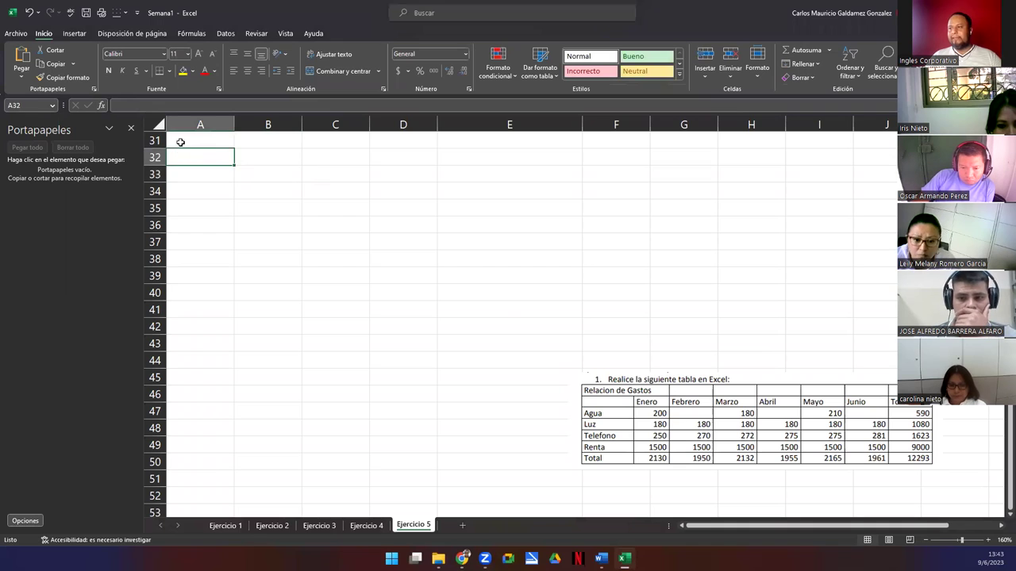
click(177, 140)
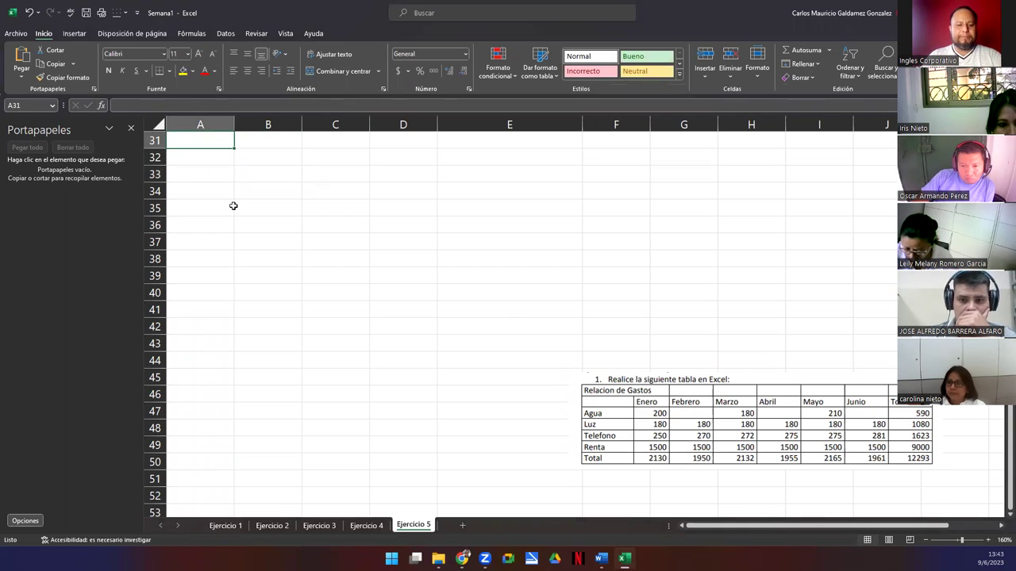
text(Relacio)
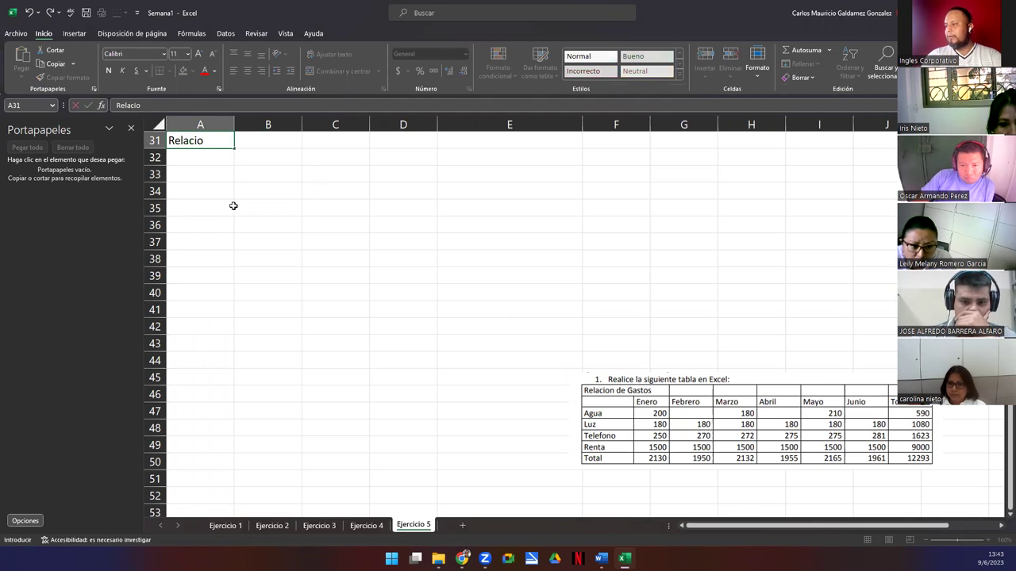
text(n de Gastos)
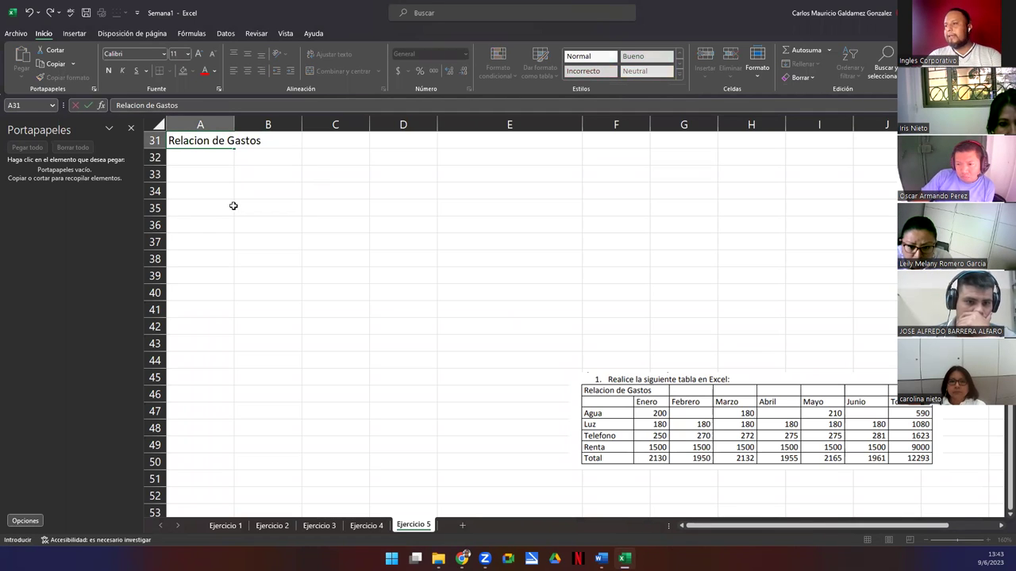
key(Return)
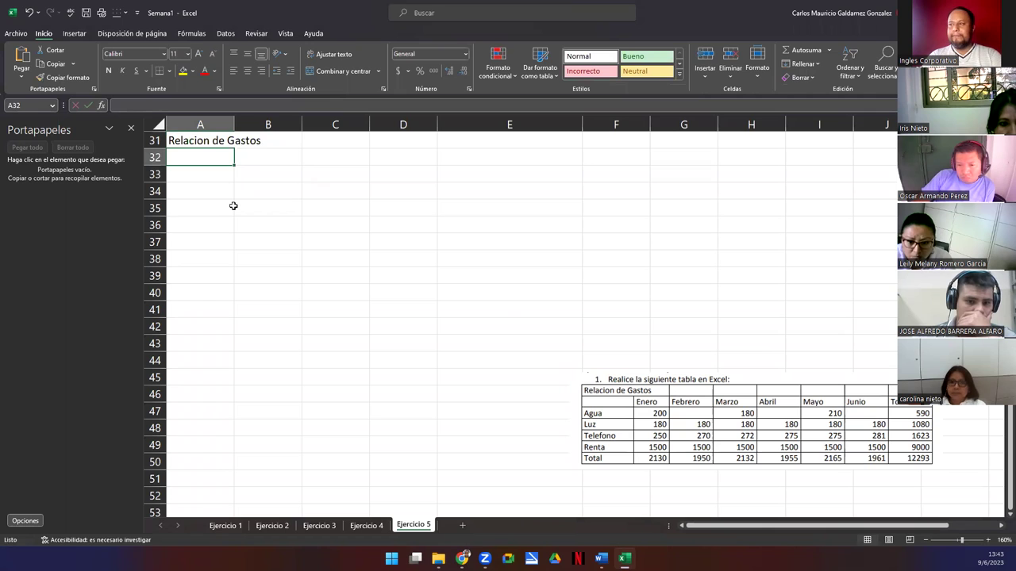
Step: Enter Enero in B32 and fill the month series across row 32 through Junio in G32
key(Right)
key(Right)
key(Left)
text(Enero)
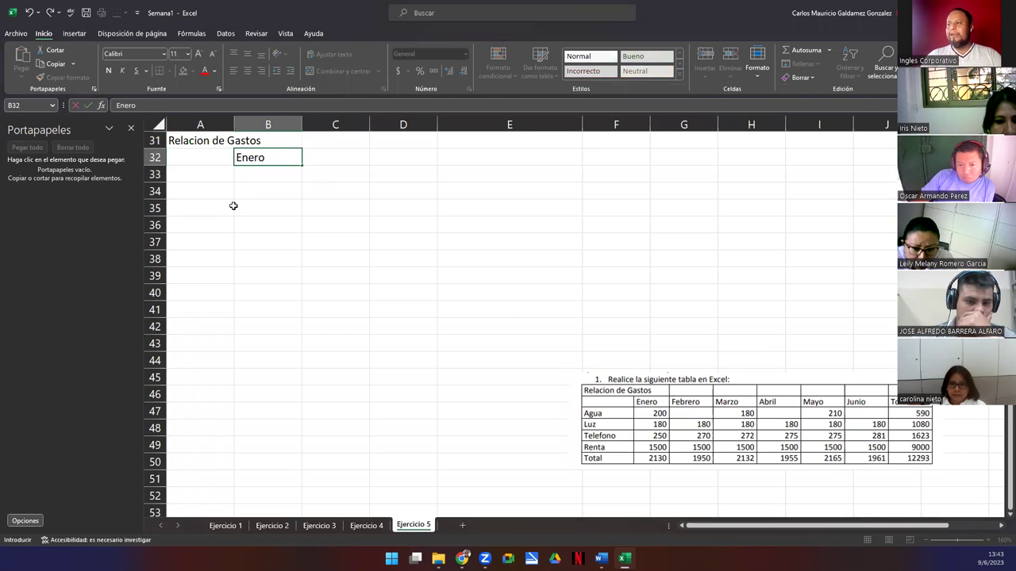
key(Return)
key(Up)
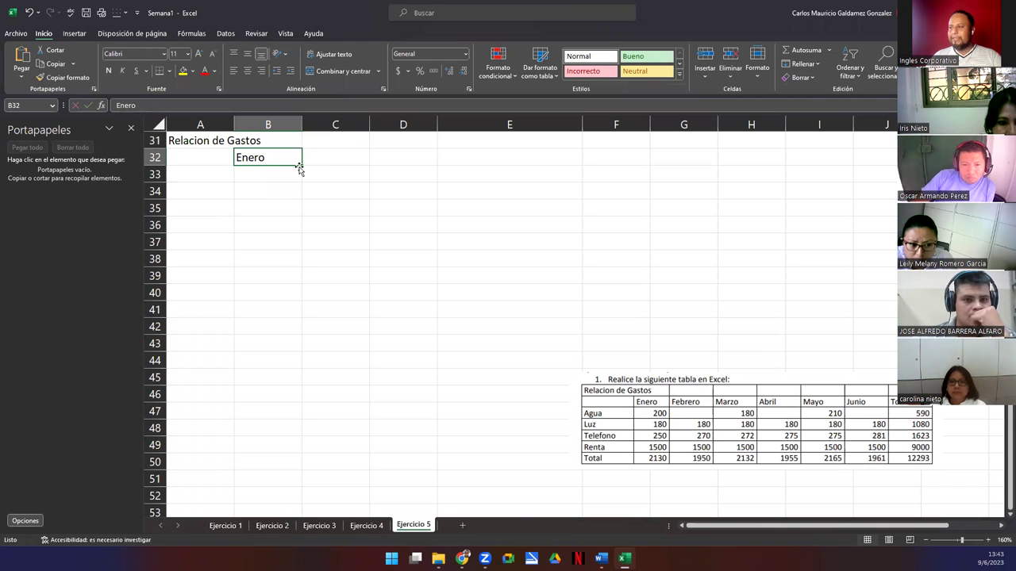
drag(303, 167, 705, 169)
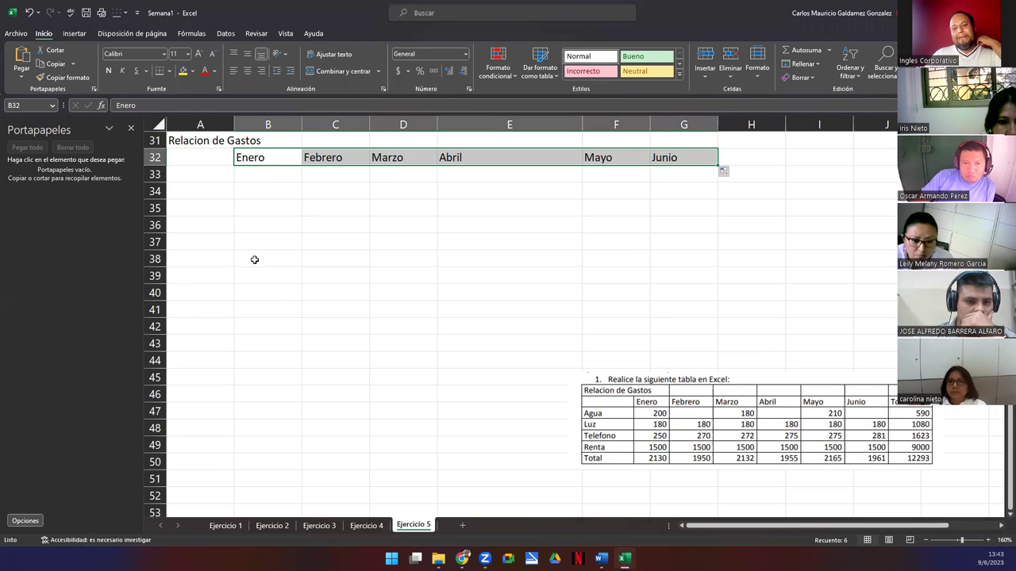
Step: Enter the expense labels Agua, Luz, Telefono, Renta and Internet down A33:A37
click(203, 178)
text(Agua)
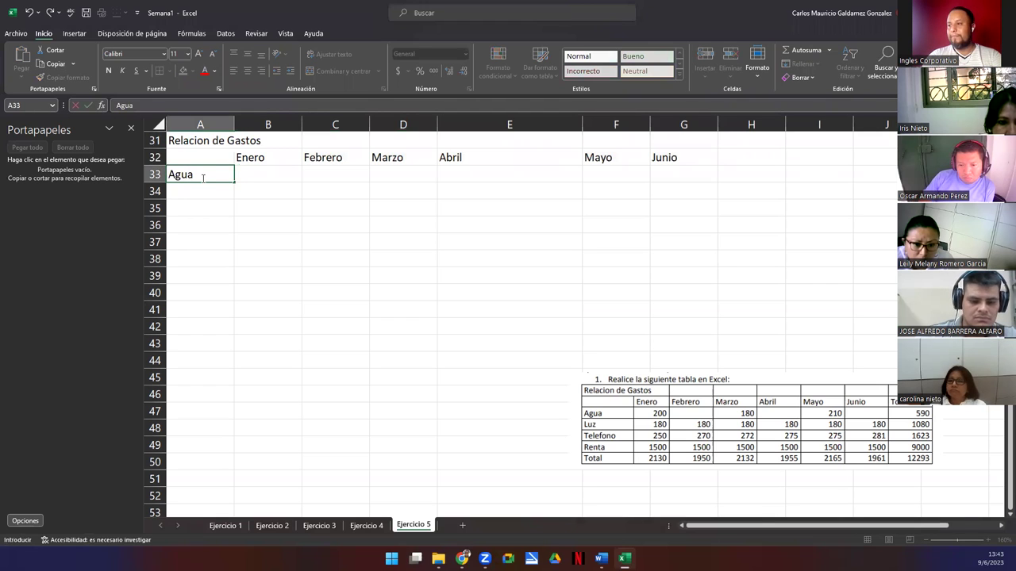
key(Return)
text(Luz)
key(Return)
text(Telefono)
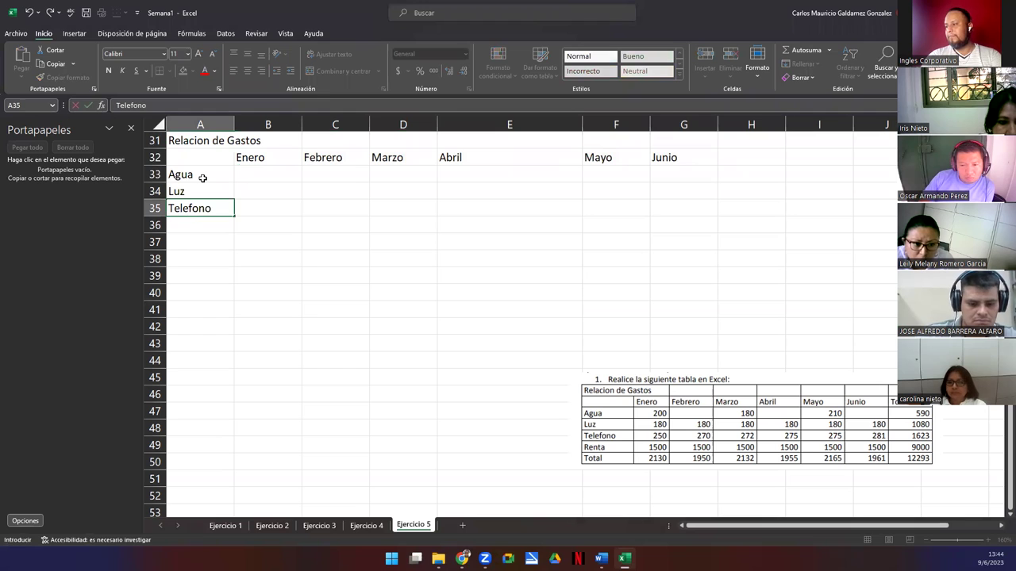
key(Return)
text(T)
key(BackSpace)
key(BackSpace)
text(Renta)
key(Return)
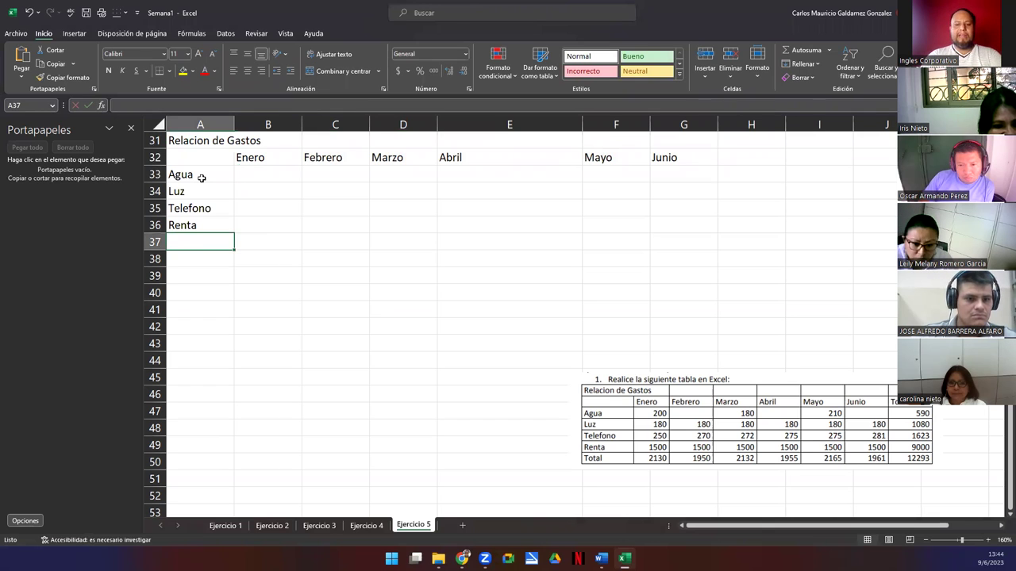
text(Internet)
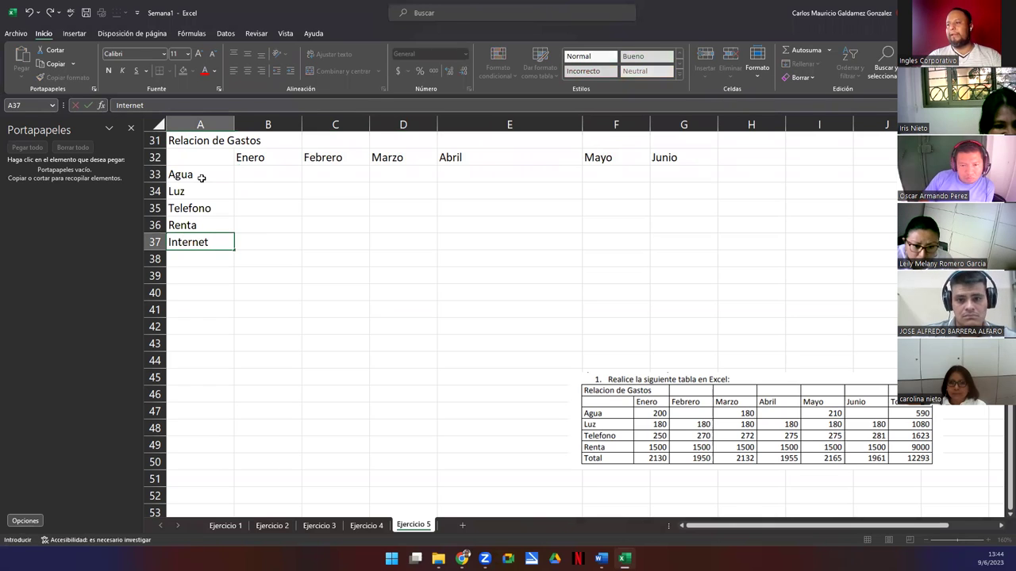
key(Return)
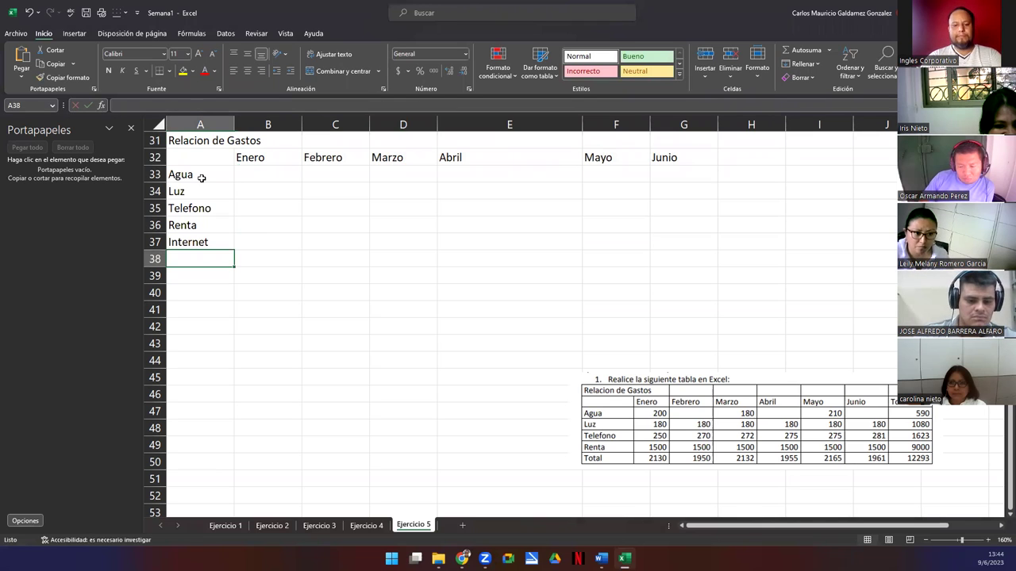
Step: Add the expense label "Membresia W" in A38
text(Membre)
key(BackSpace)
key(BackSpace)
key(BackSpace)
key(BackSpace)
key(BackSpace)
key(BackSpace)
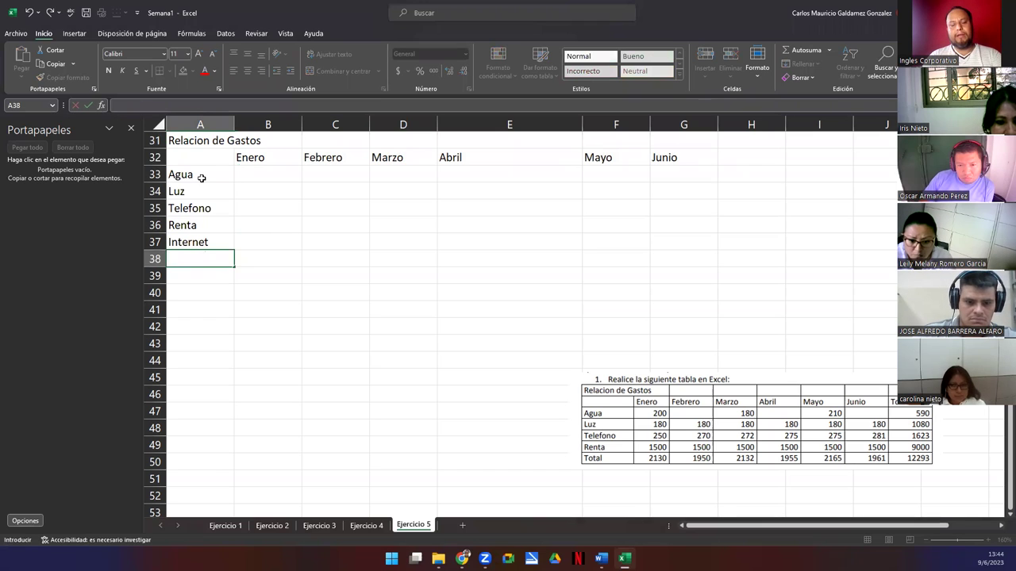
text(Membresia W)
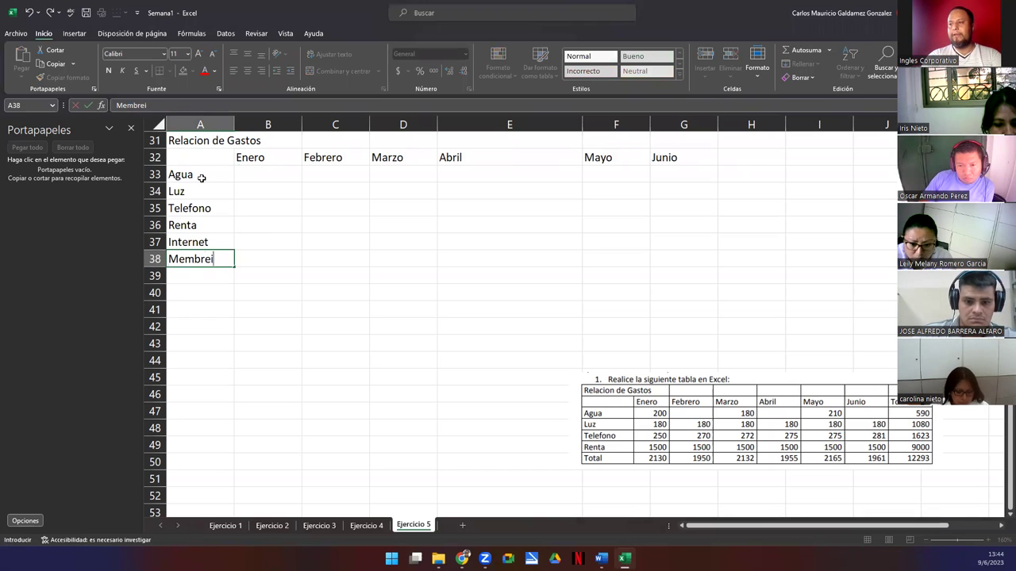
key(Return)
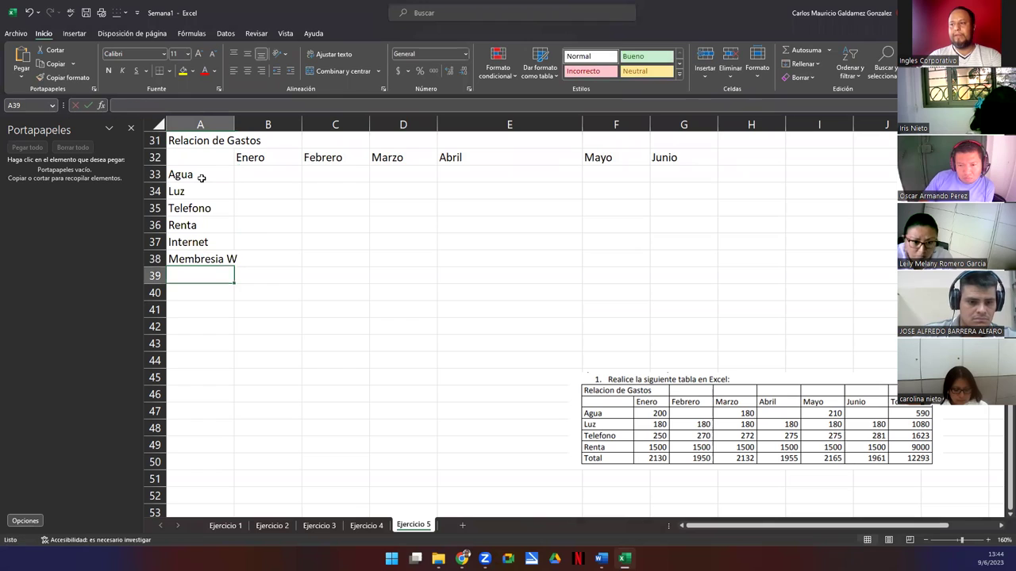
Step: Enter "Membresia Netflix" in A39 and "Total" in A40
text(Membresia W)
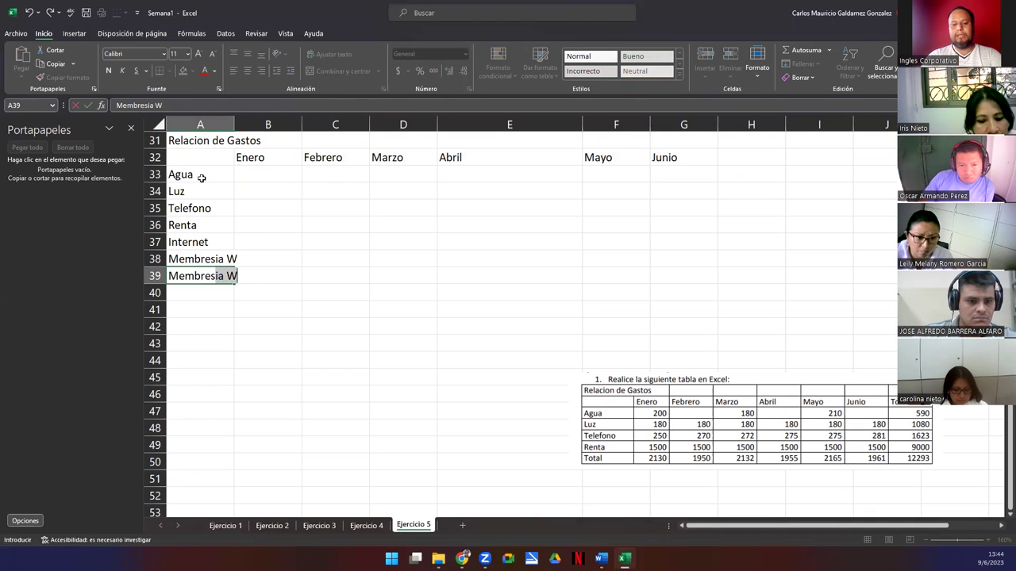
text(Ne)
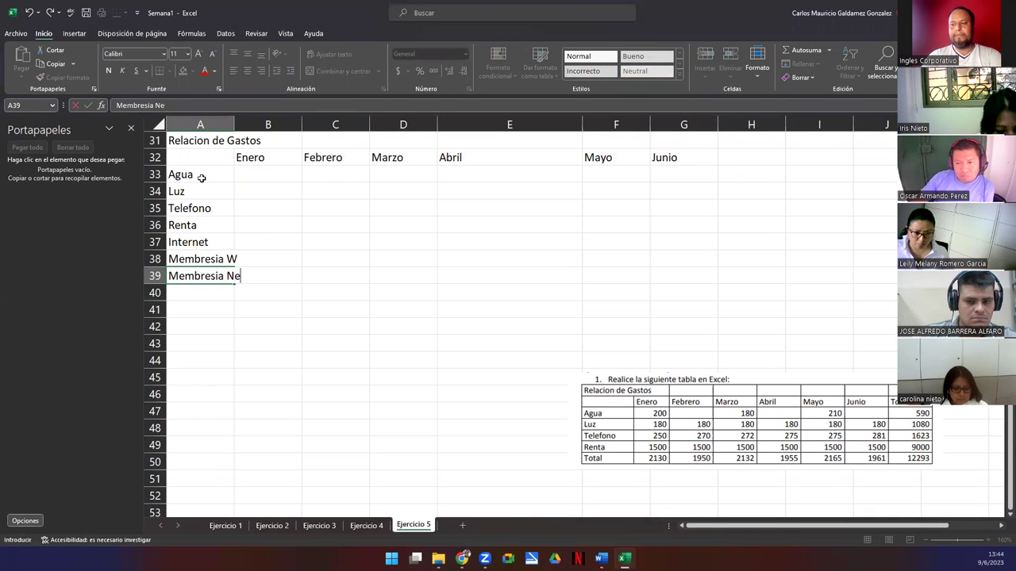
text(tFli)
key(BackSpace)
key(BackSpace)
key(BackSpace)
text(flix)
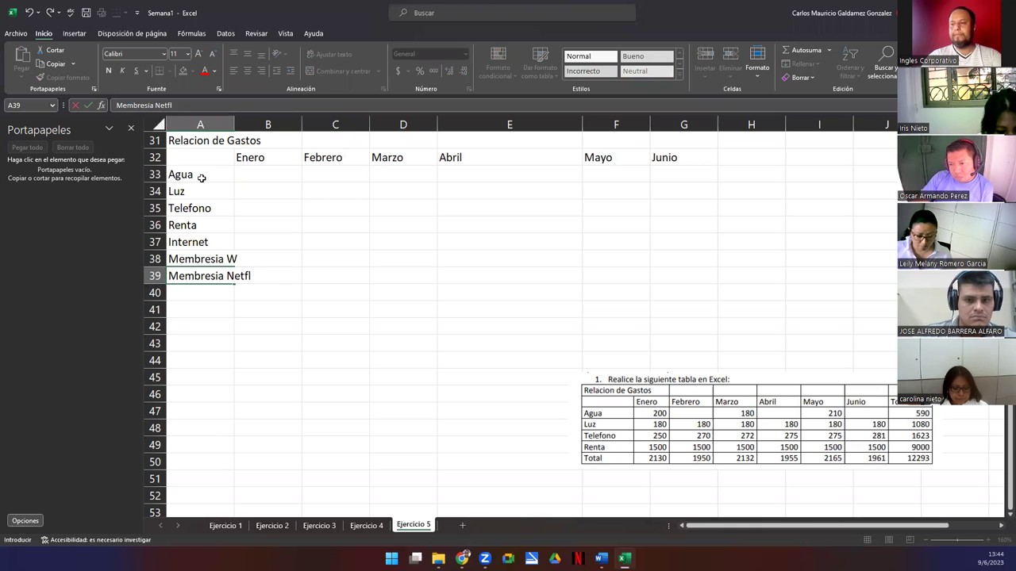
key(Return)
text(Total)
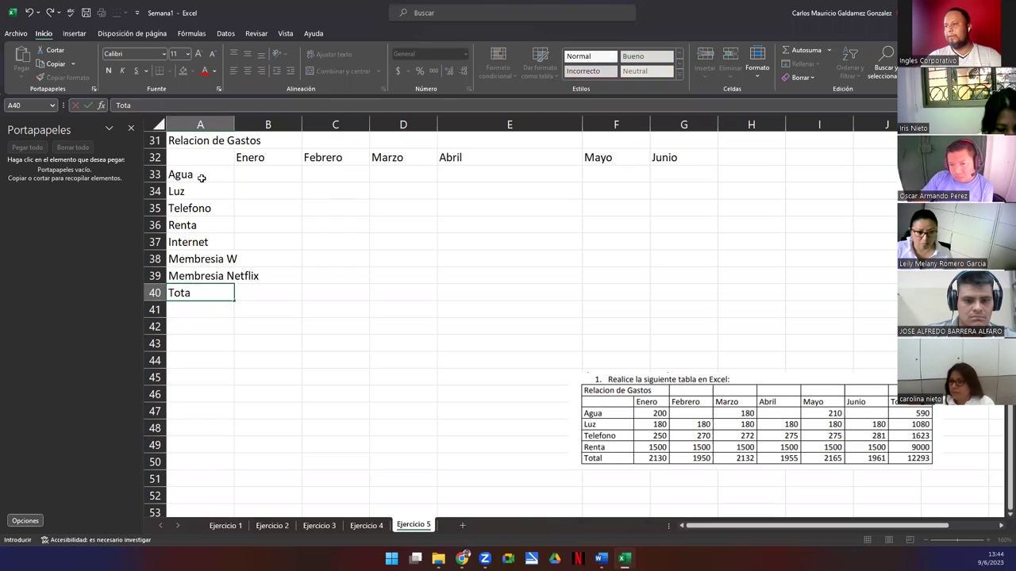
key(Return)
Step: Widen column A to fit its longest label and narrow column E to about the width of the other month columns
drag(234, 124, 263, 141)
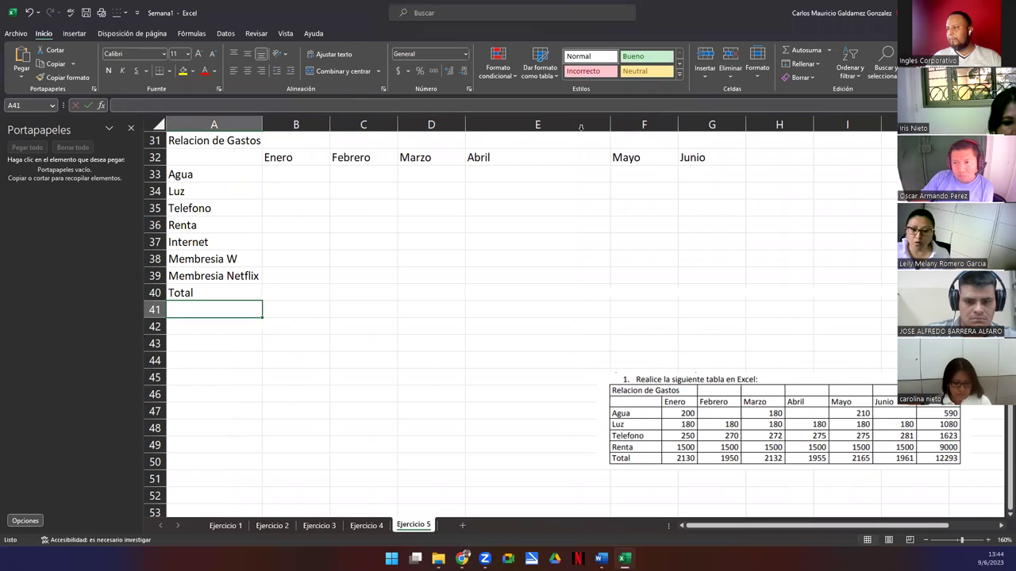
drag(610, 125, 537, 123)
click(361, 229)
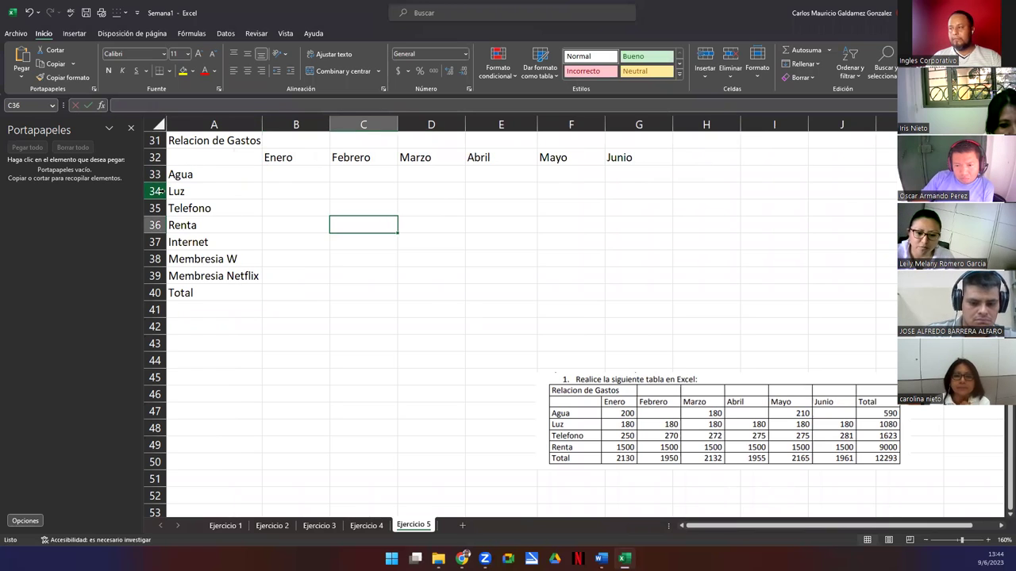
Step: Apply all borders to the expense table range A32:G40
mouse_move(235, 157)
mouse_down()
mouse_move(444, 247)
mouse_move(596, 288)
mouse_move(609, 274)
mouse_move(631, 288)
mouse_up()
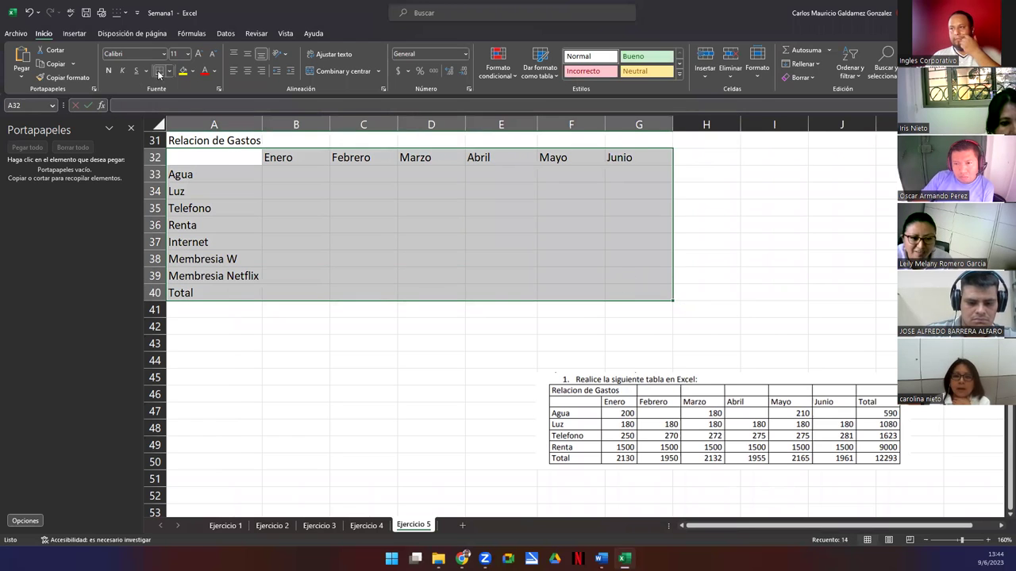
click(167, 71)
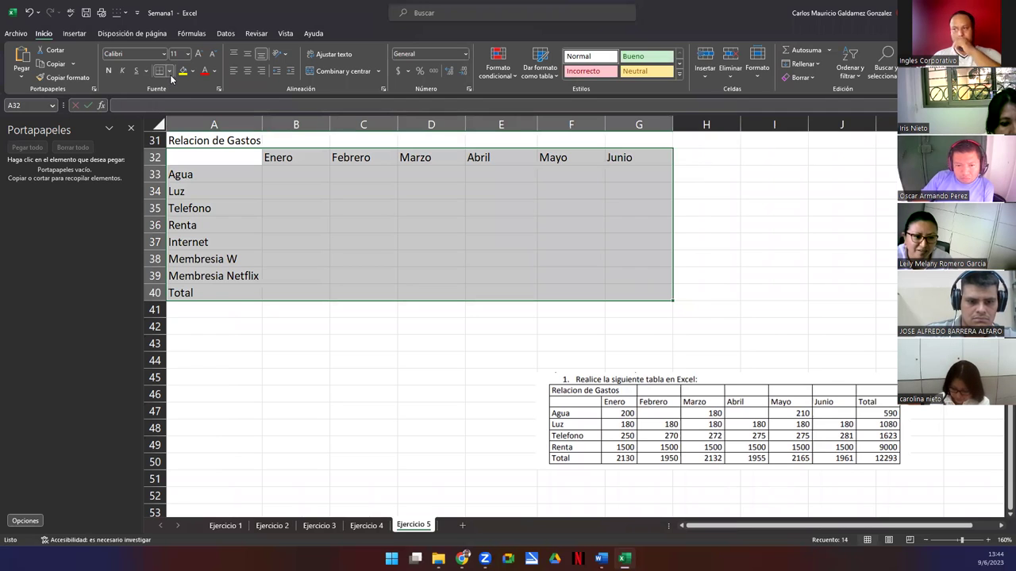
click(197, 175)
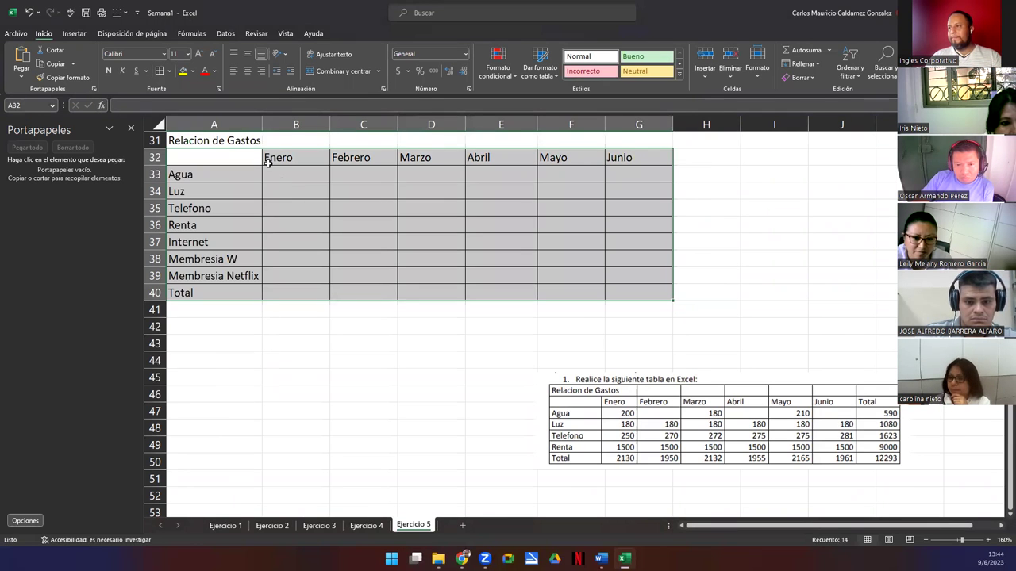
Step: Merge and center the title "Relacion de Gastos" across A31:G31
drag(235, 139, 643, 140)
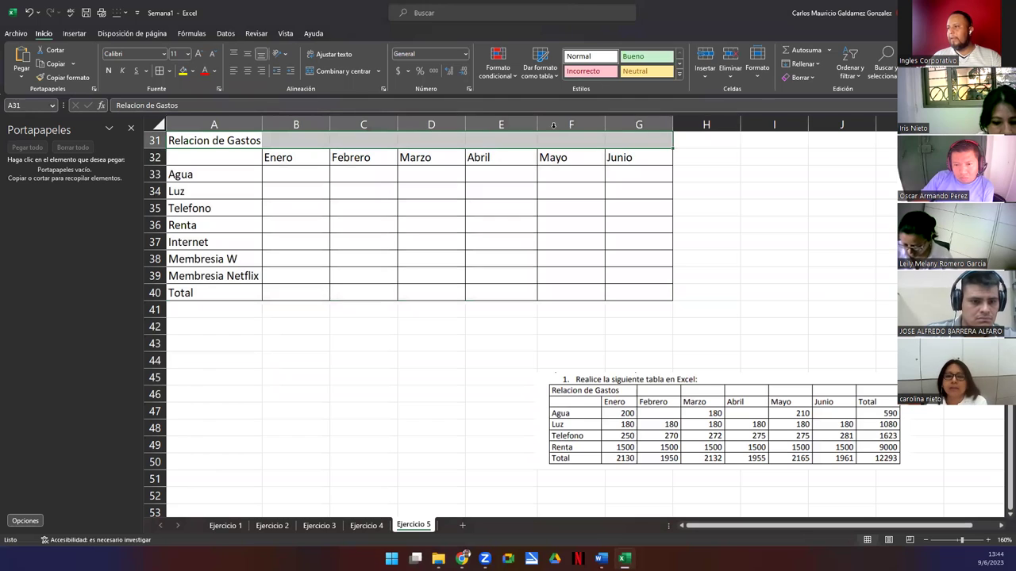
click(240, 141)
drag(338, 141, 609, 141)
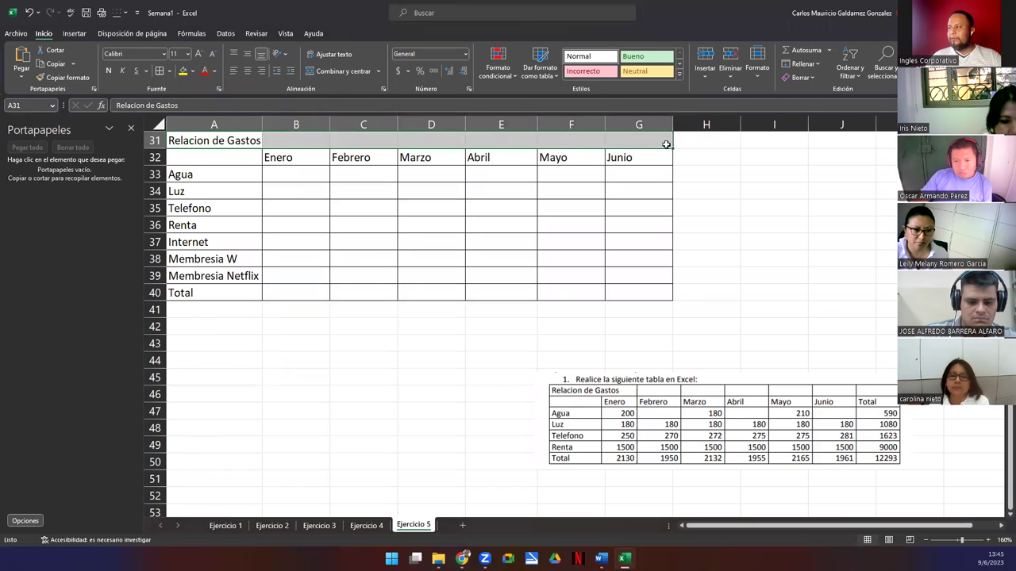
click(324, 72)
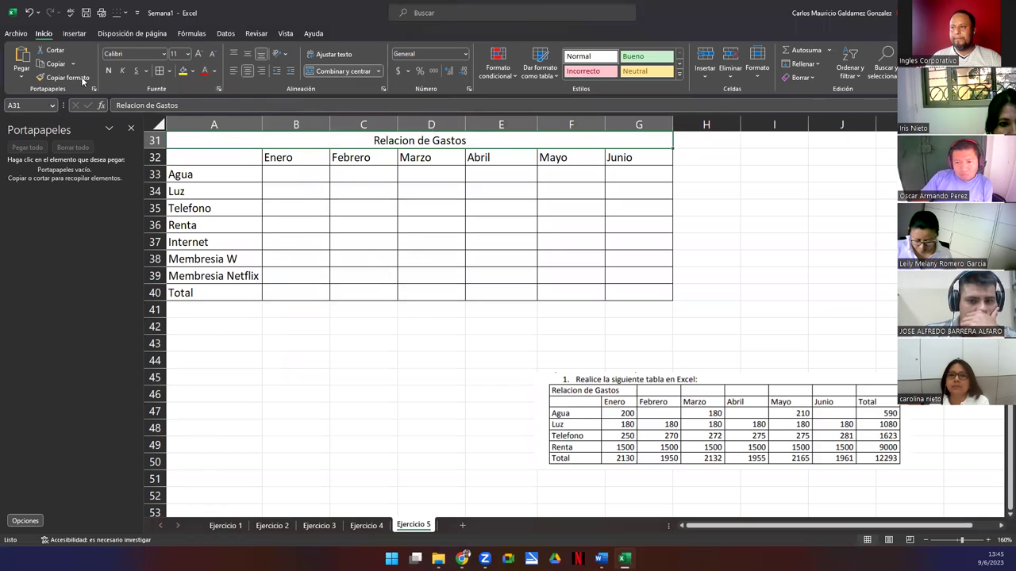
Step: Enlarge the merged table title to font size 18 and make it bold
click(199, 54)
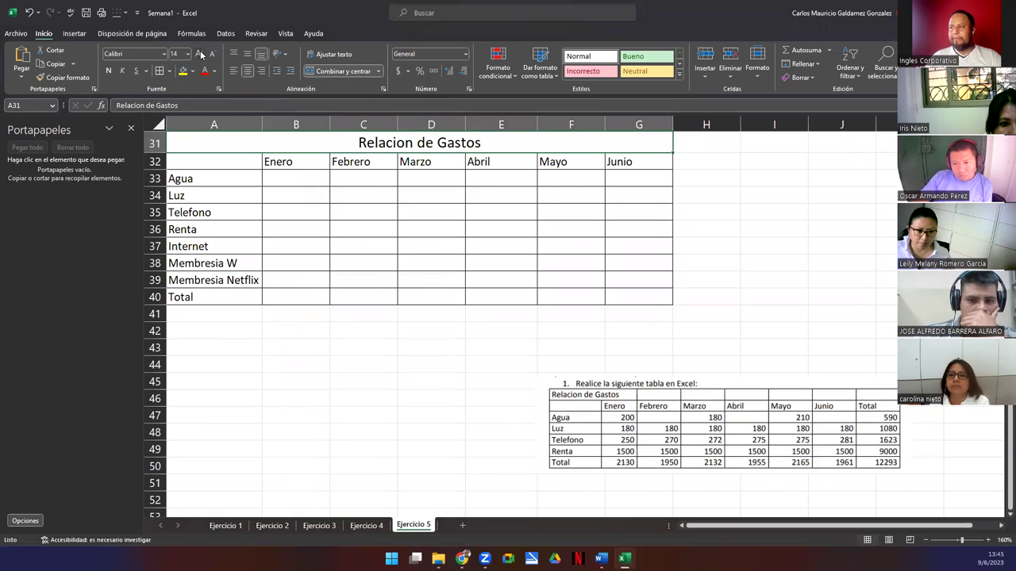
click(199, 54)
click(199, 54)
click(199, 54)
click(104, 71)
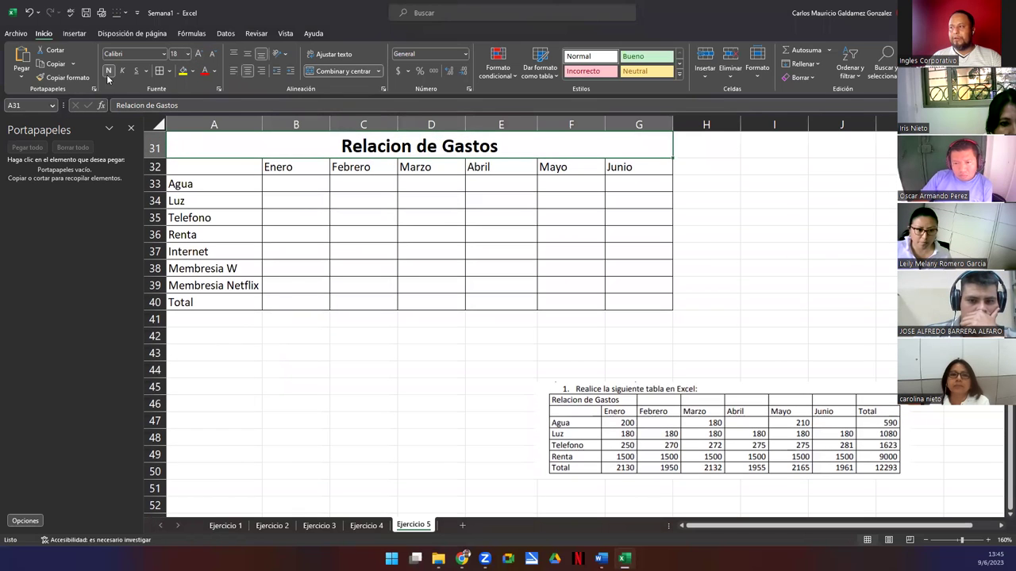
click(258, 237)
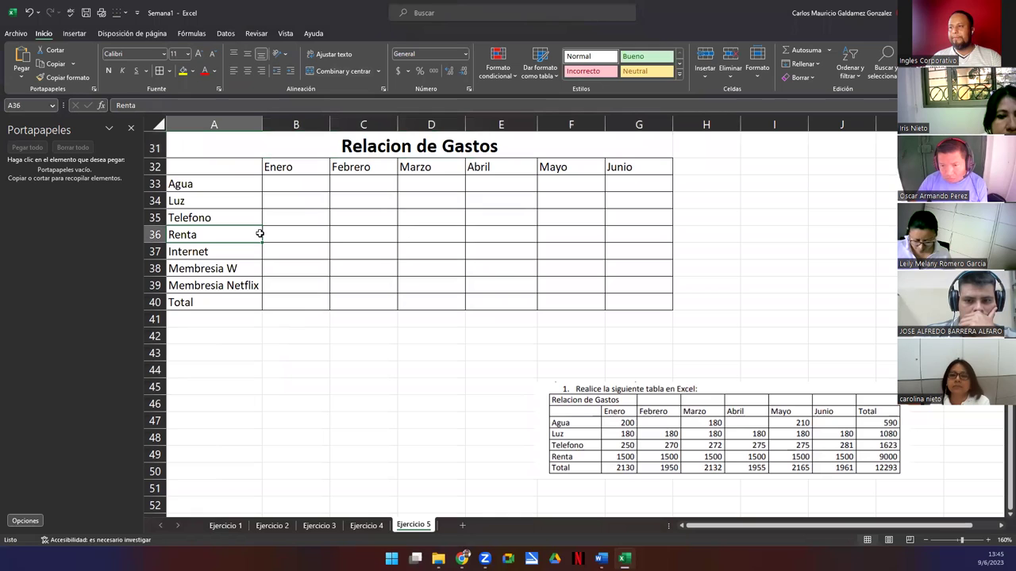
Step: Enter the row-label heading "Gastos" in A32
click(220, 167)
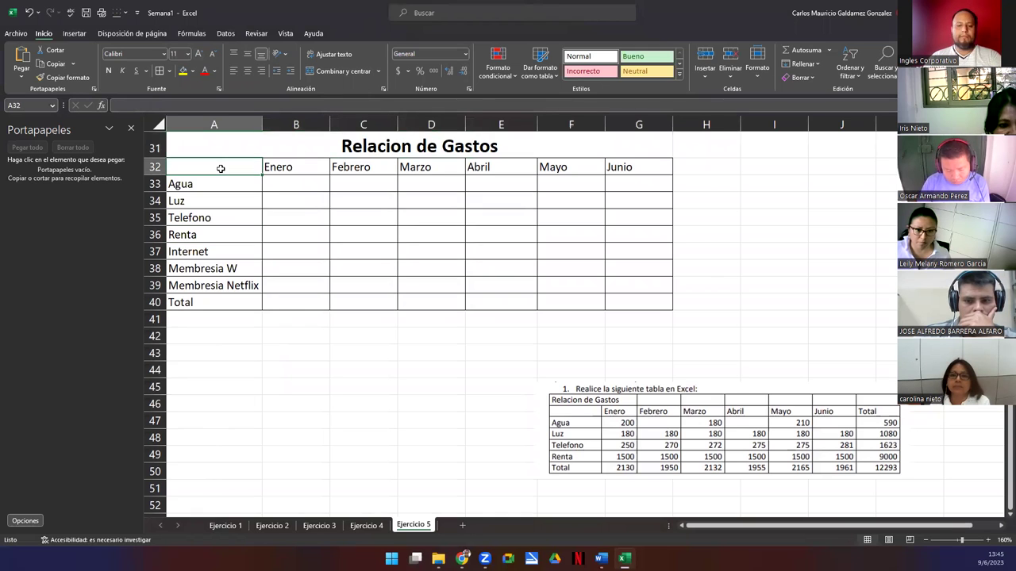
text(Gatos)
key(BackSpace)
key(BackSpace)
key(BackSpace)
text(stos)
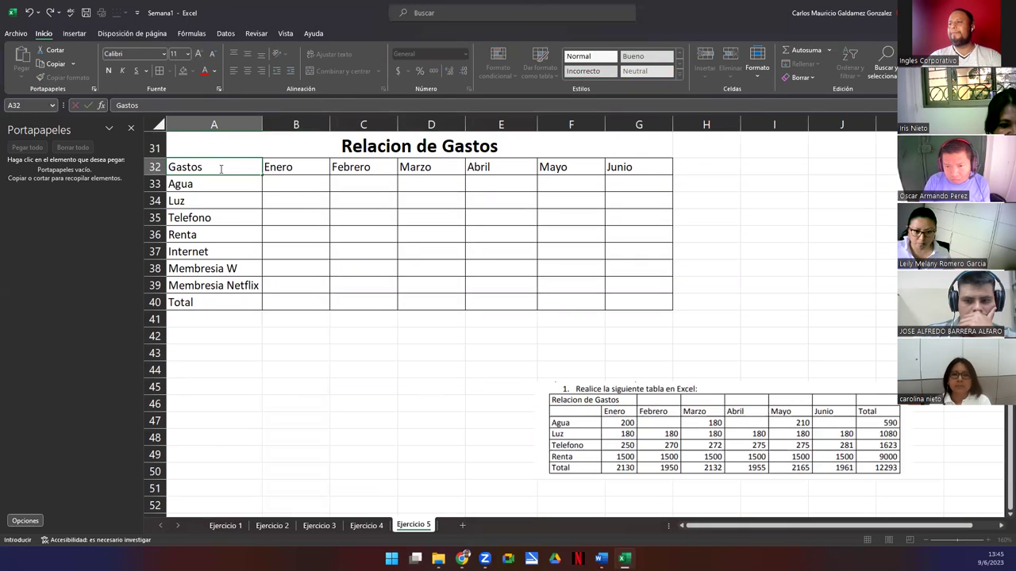
key(Return)
Step: Copy the Total label from A40 into H32 as the heading of the column after Junio
drag(221, 168, 633, 297)
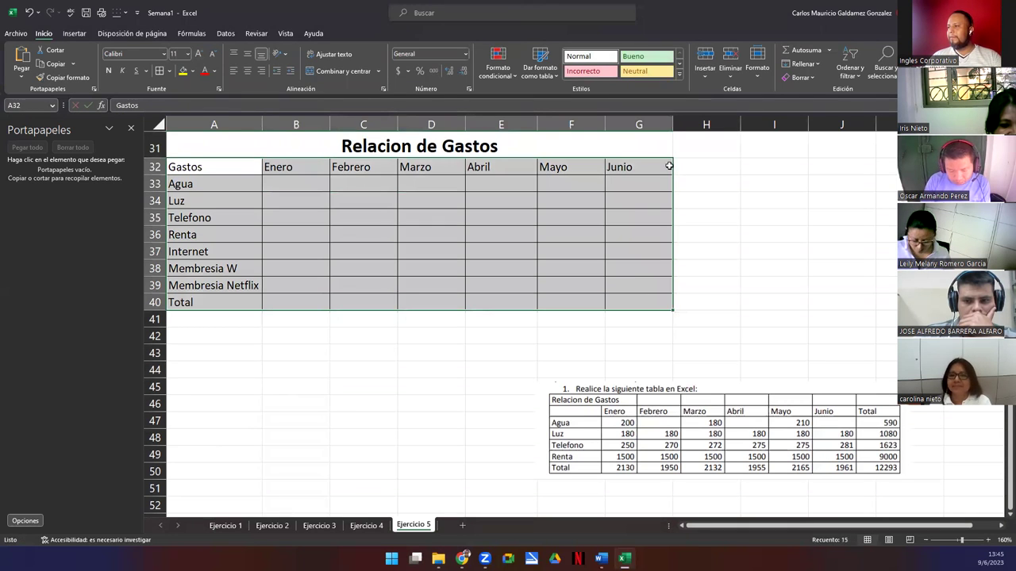
click(200, 306)
key(ctrl+c)
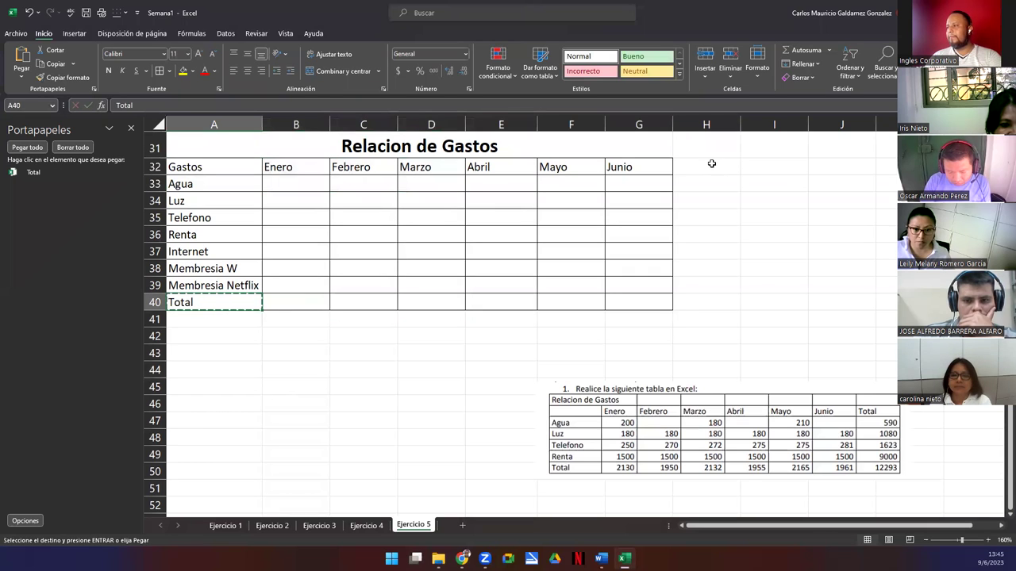
click(711, 165)
key(ctrl+v)
Step: Fill the Total cell down to H40 to extend the borders, and clear the copied text from H33:H40
drag(739, 176, 723, 312)
drag(705, 190, 706, 302)
key(Delete)
click(540, 242)
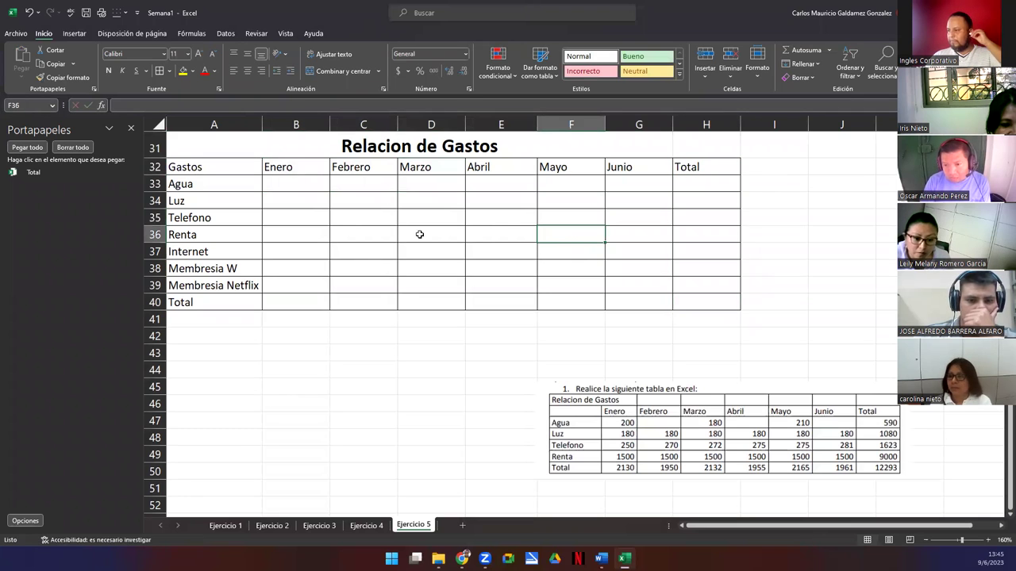
Step: Enter the Enero expenses 5, 15, 9, 75 and 22 for Agua through Internet in B33:B37
click(306, 184)
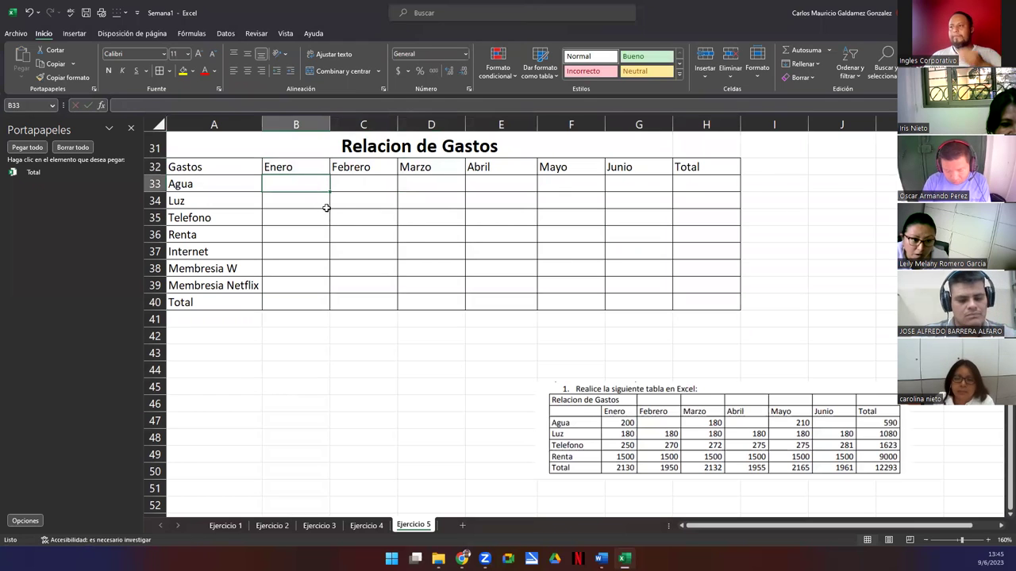
text(5)
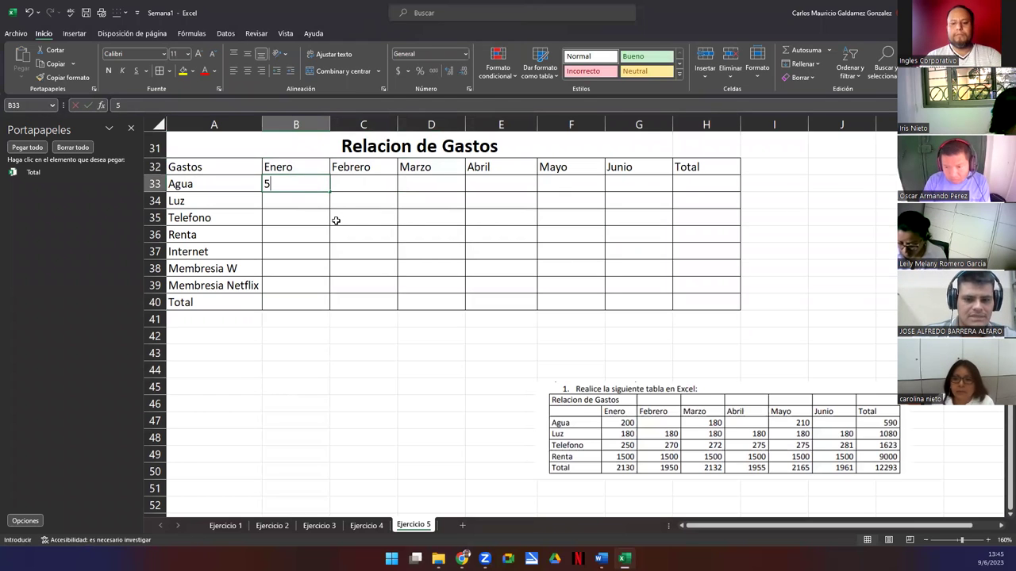
key(Return)
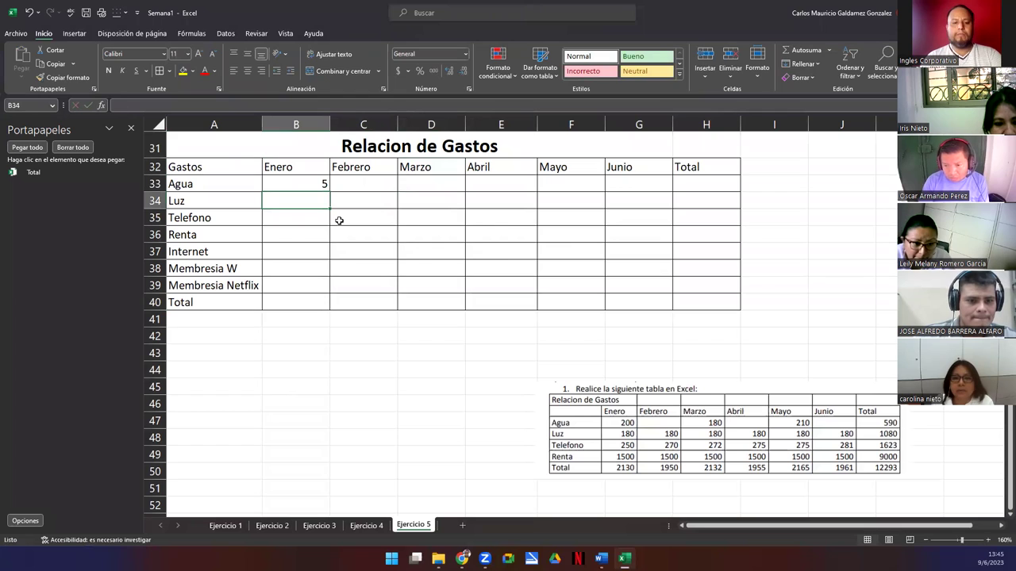
text(15)
key(Return)
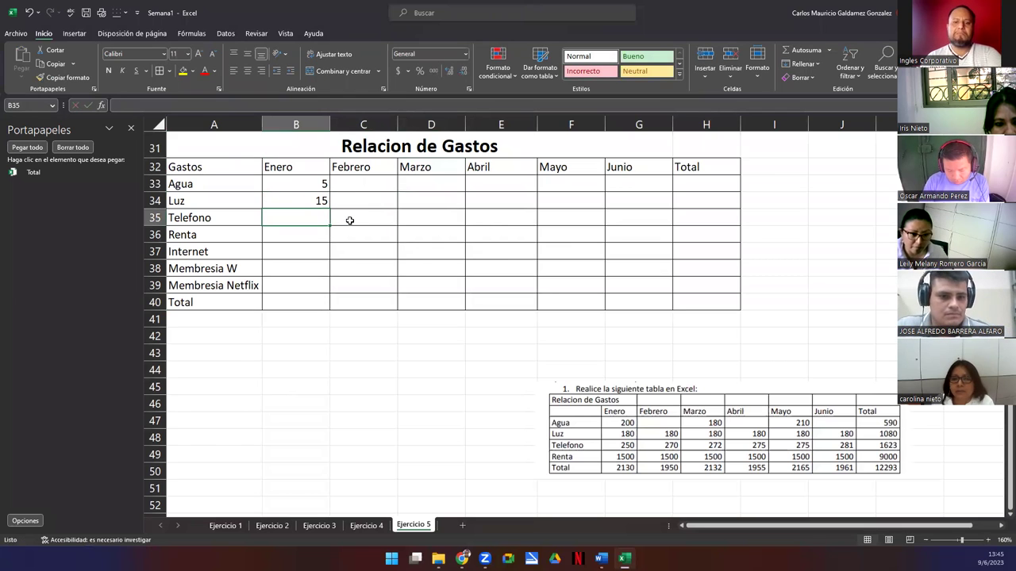
text(9)
key(Return)
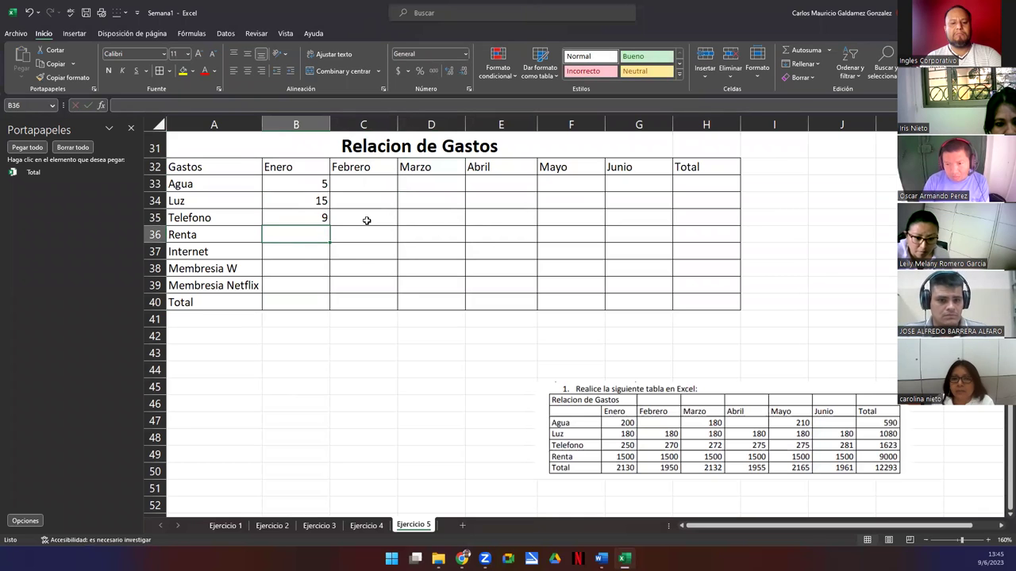
text(75)
key(Return)
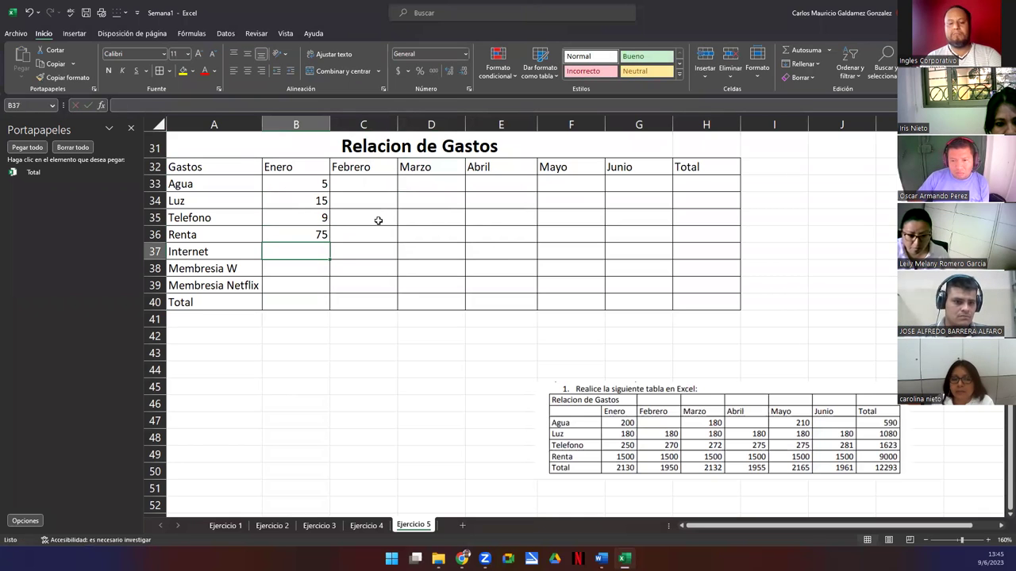
text(22)
key(Return)
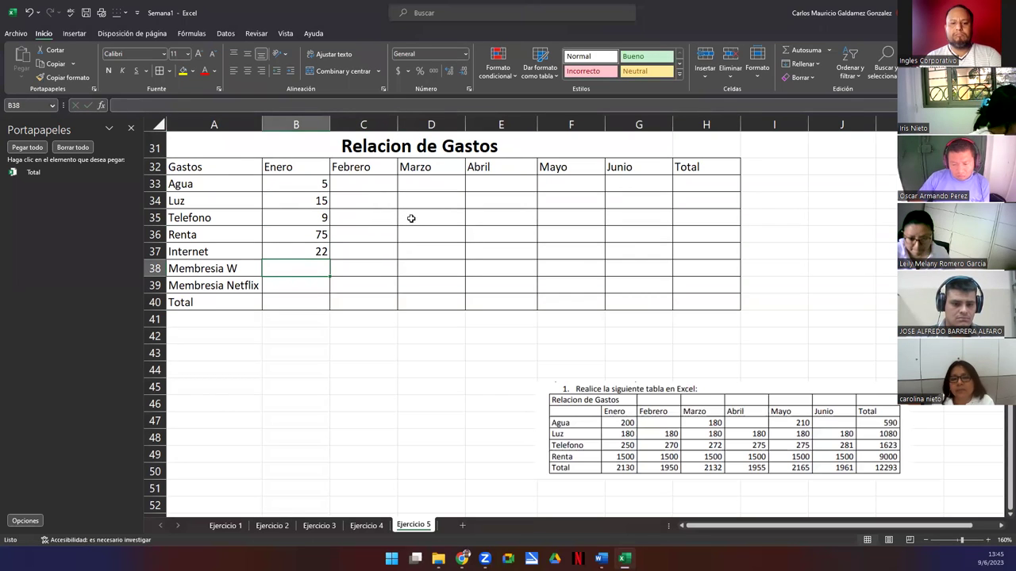
Step: Enter the Enero amounts 23.95 for Membresia W in B38 and 13.99 for Membresia Netflix in B39
text(23.96)
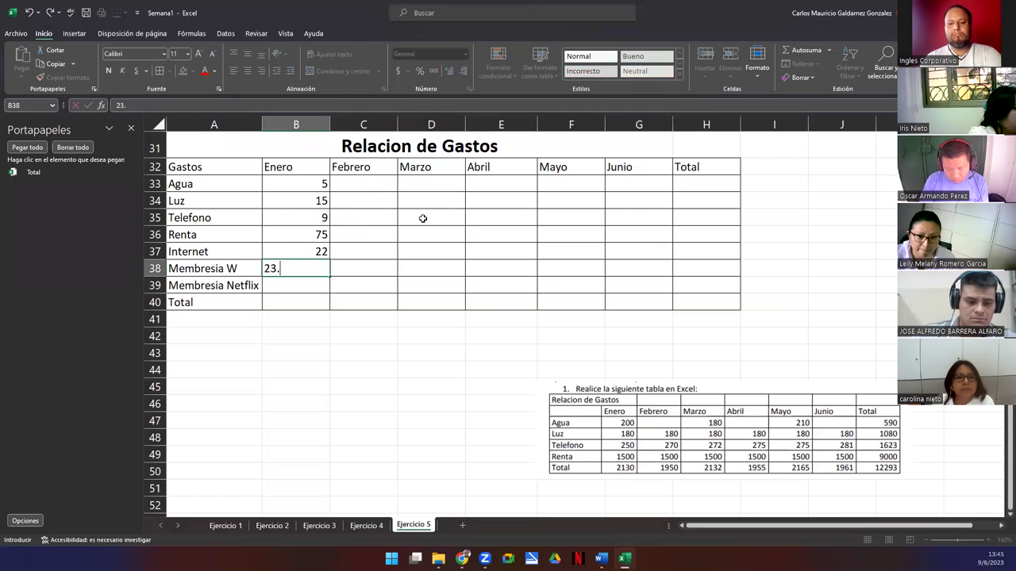
key(BackSpace)
text(5)
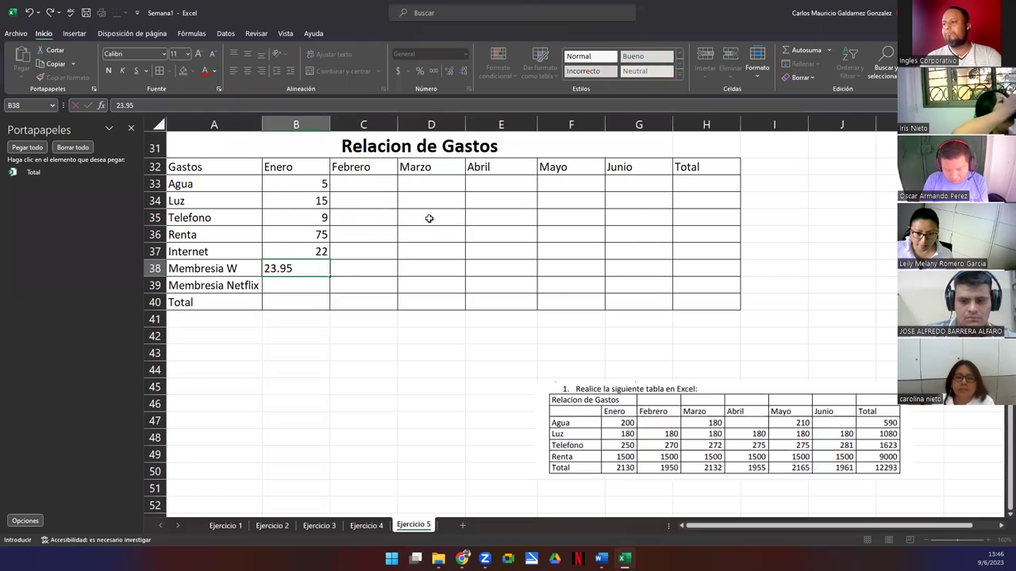
key(Return)
text(13.)
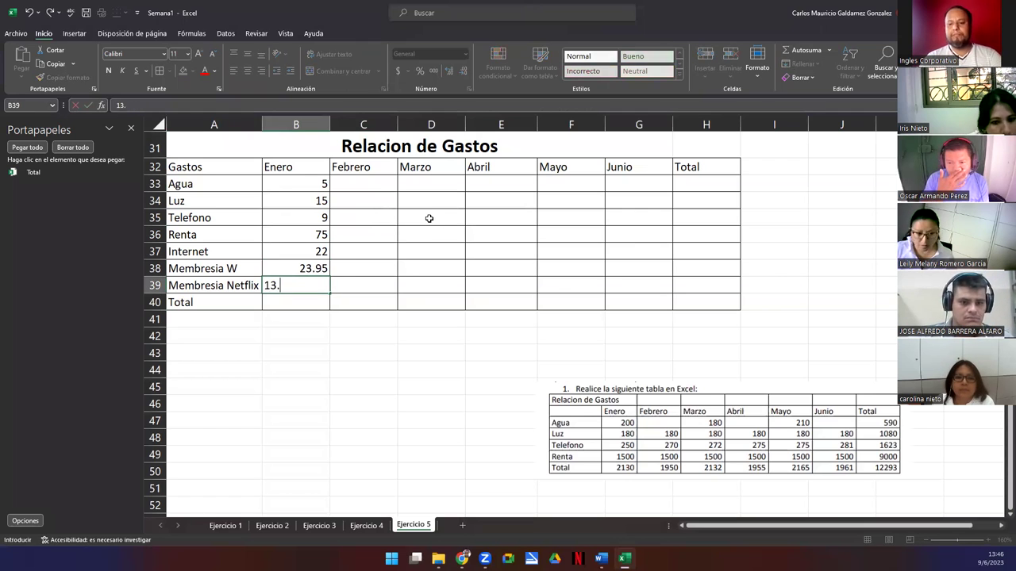
text(99)
key(Return)
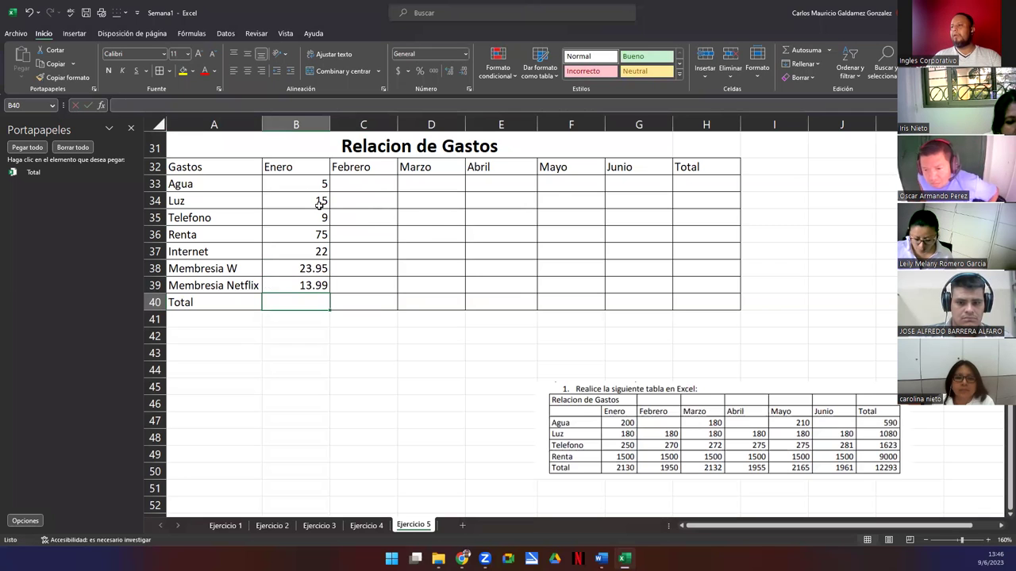
Step: Copy the Enero expenses in B33:B39 into the Febrero, Marzo, Abril, Mayo and Junio columns, starting at row 33
drag(298, 183, 308, 295)
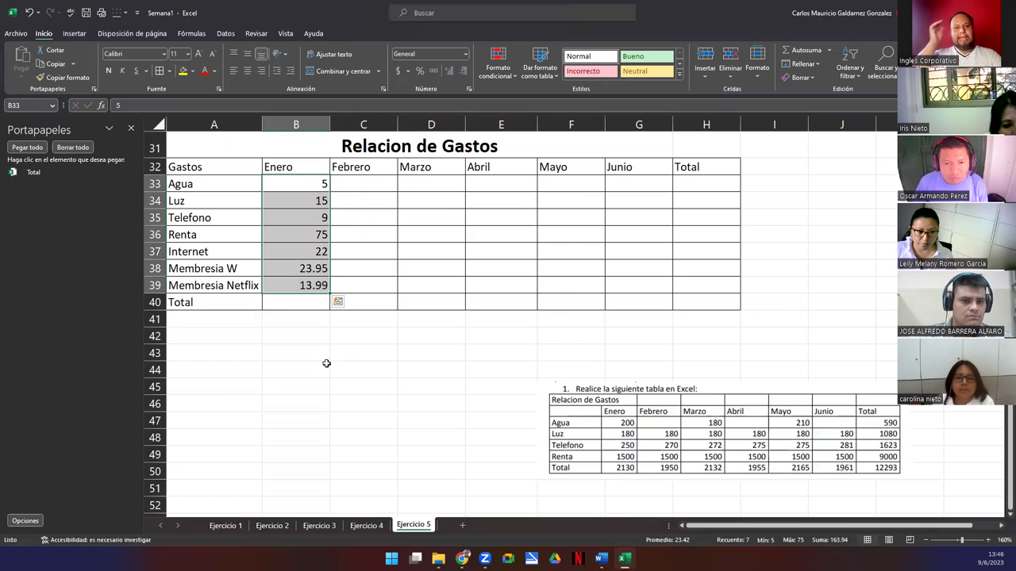
key(ctrl+c)
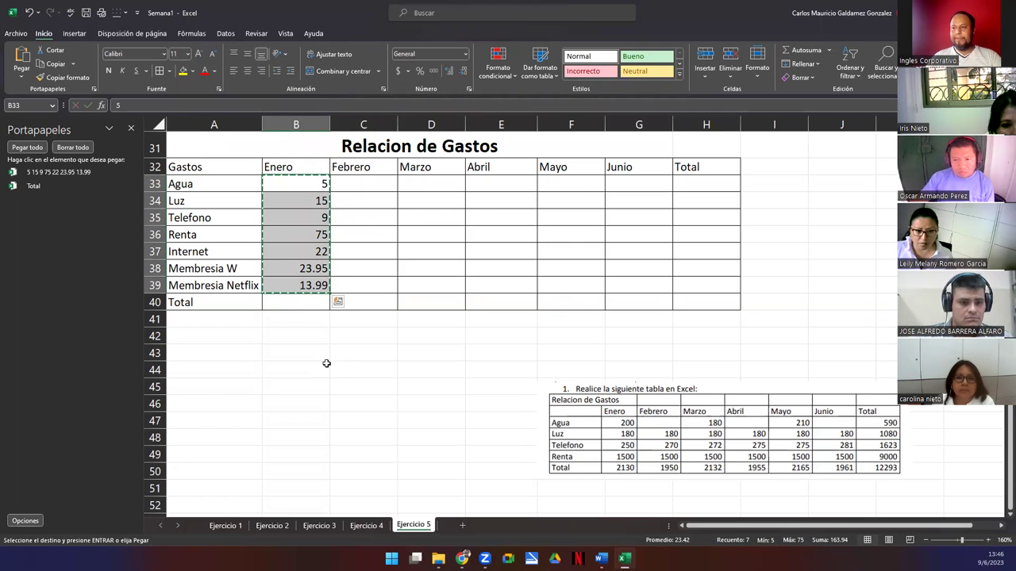
click(354, 185)
key(ctrl+v)
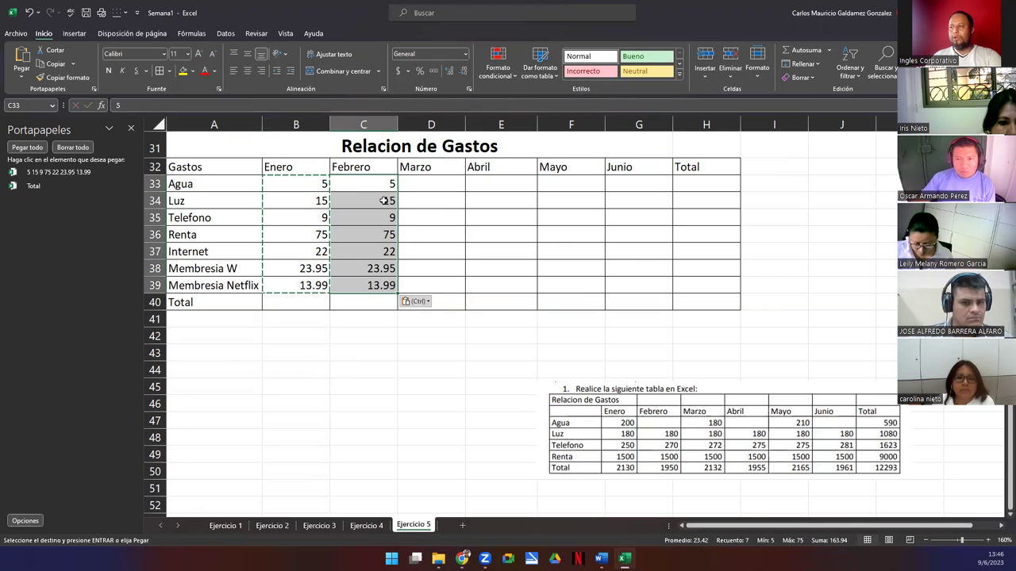
click(443, 185)
key(ctrl+v)
click(492, 187)
key(ctrl+v)
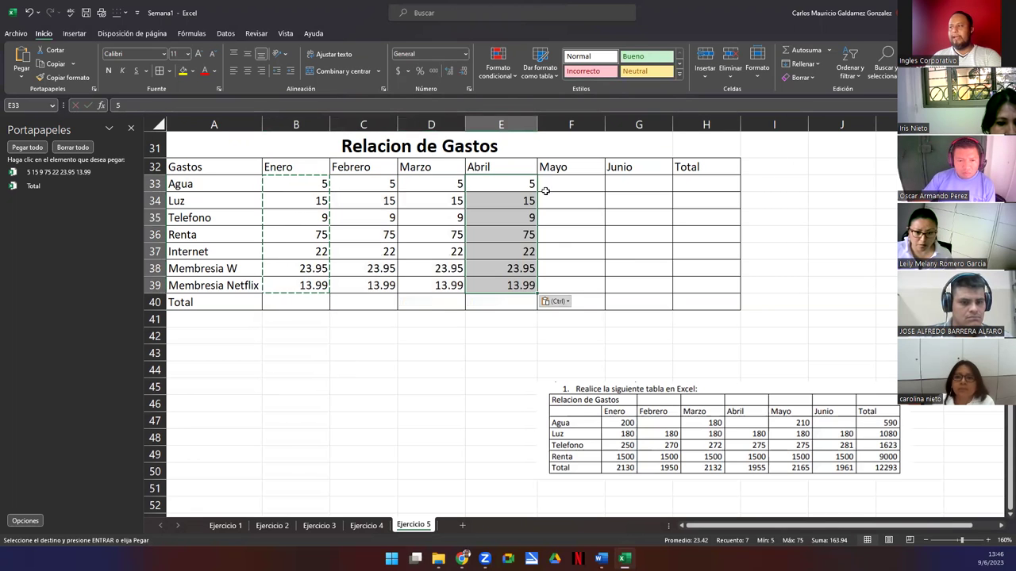
click(569, 191)
key(ctrl+v)
click(622, 185)
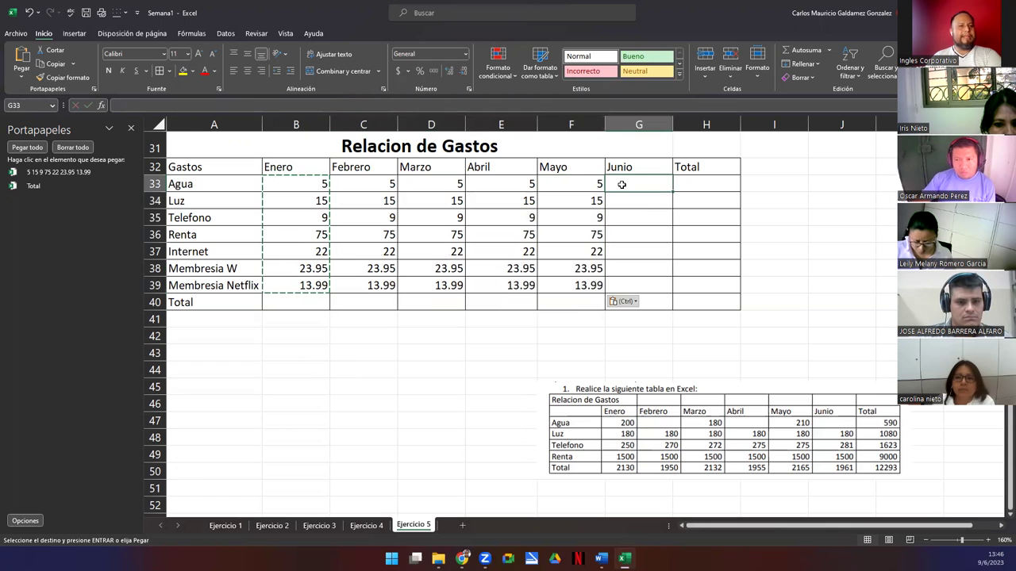
key(ctrl+v)
click(355, 225)
key(Escape)
Step: Apply the Contabilidad number format to the expense and total cells B33:H40
drag(288, 185, 686, 303)
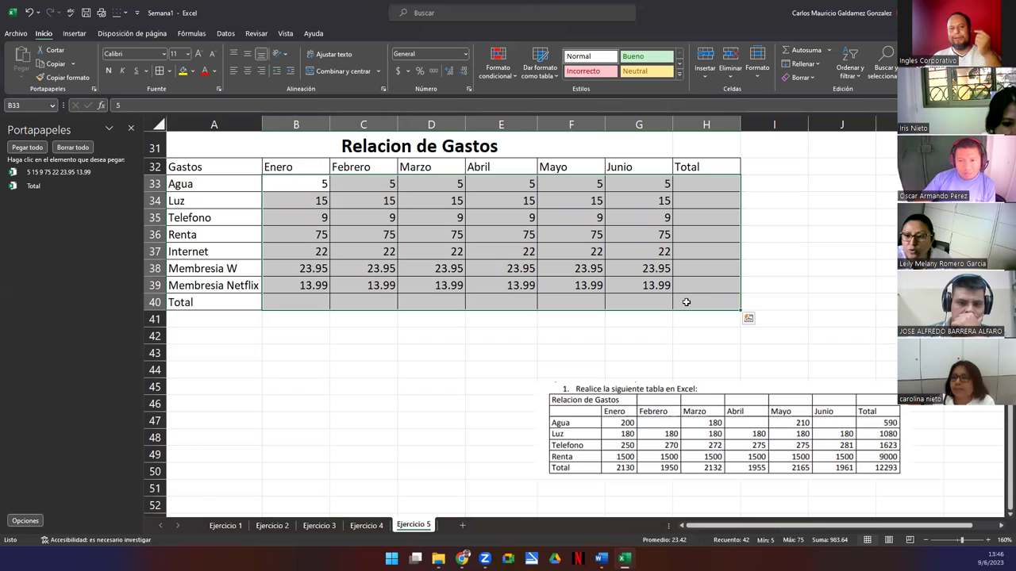
click(464, 54)
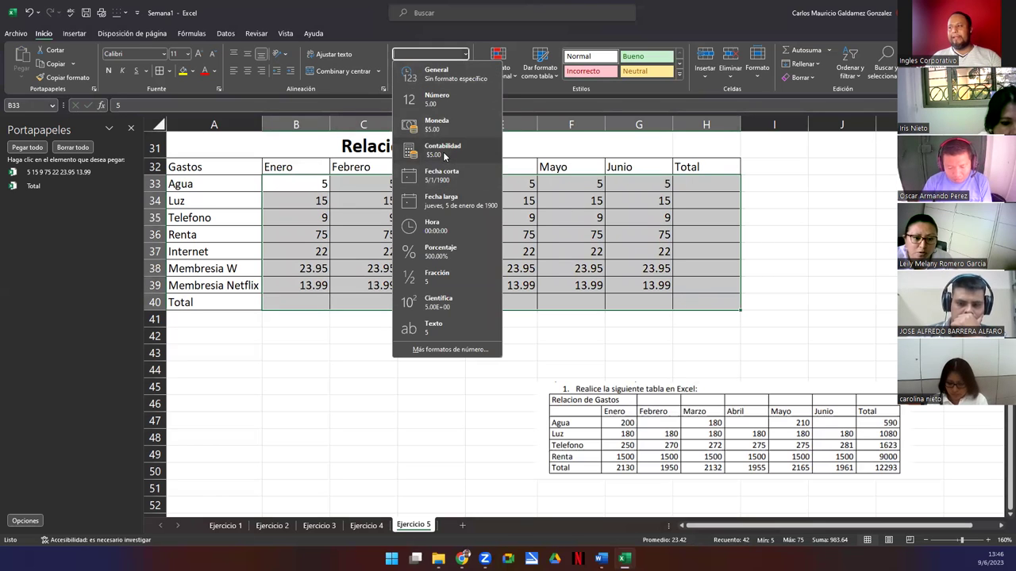
click(442, 151)
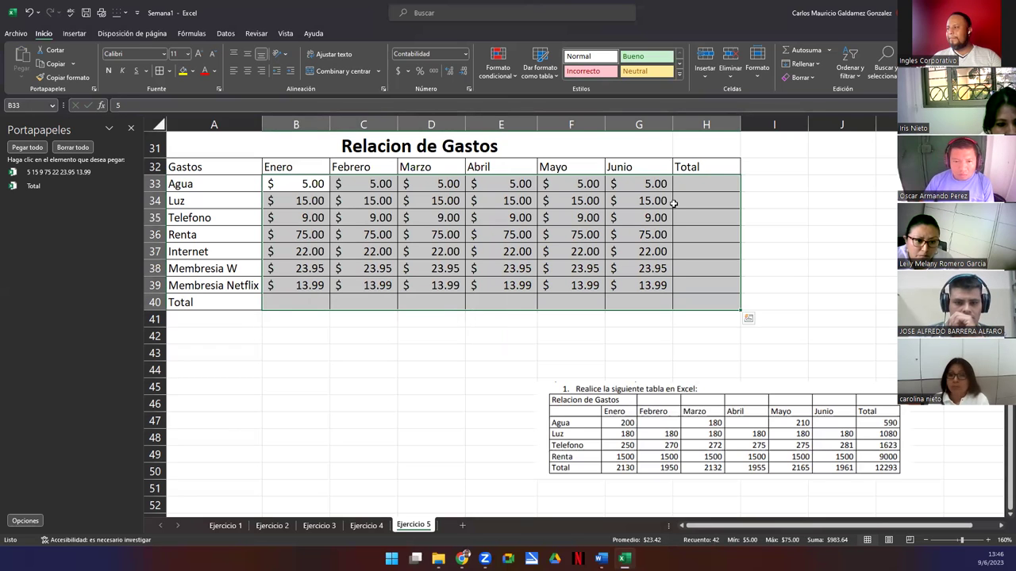
click(709, 186)
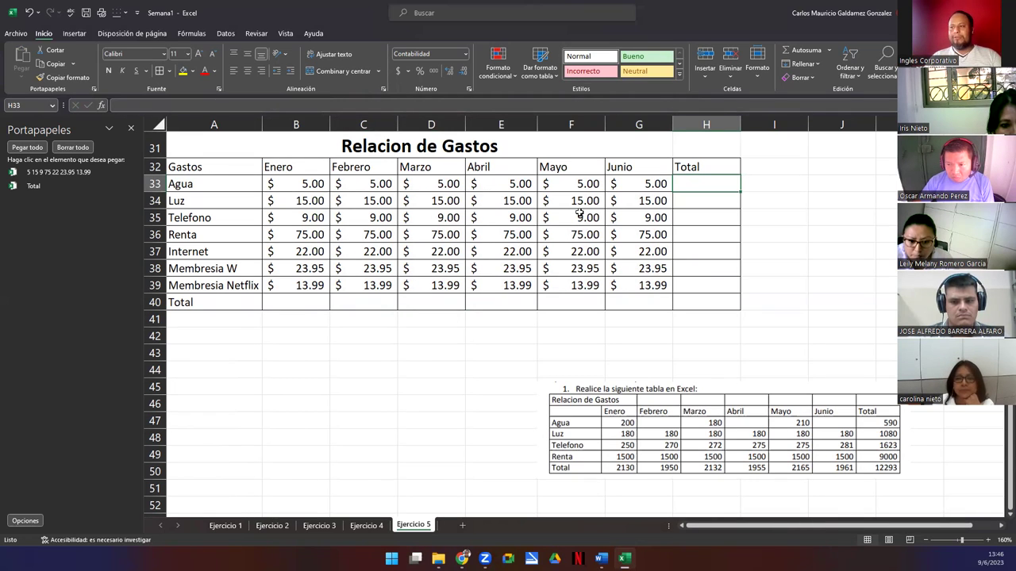
drag(303, 184, 635, 184)
drag(705, 185, 705, 285)
drag(308, 184, 643, 304)
click(295, 303)
click(716, 196)
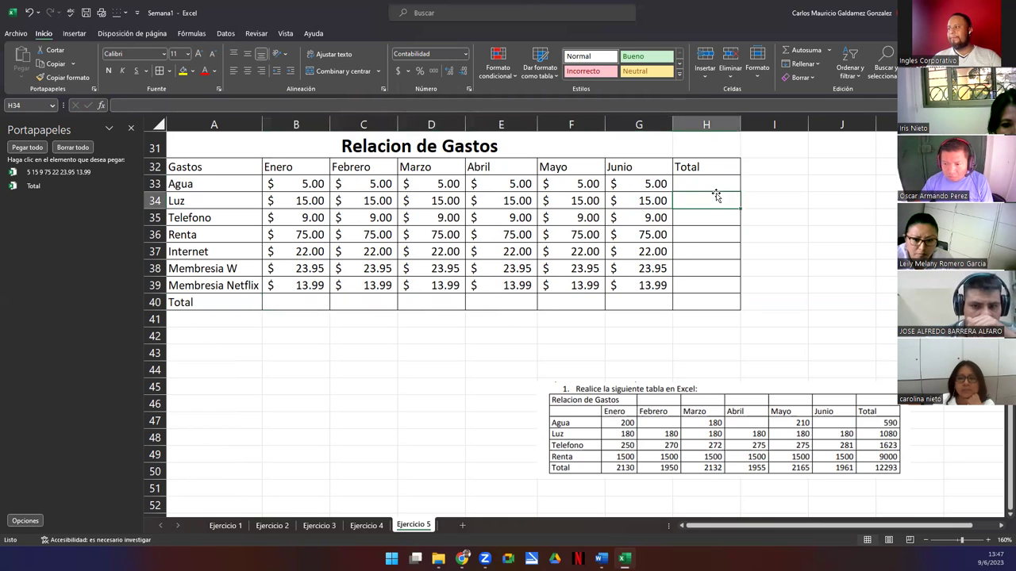
Step: Total the Agua row in H33 with =B33+C33+D33+E33+F33+G33 and fill the formula down to H39
click(708, 177)
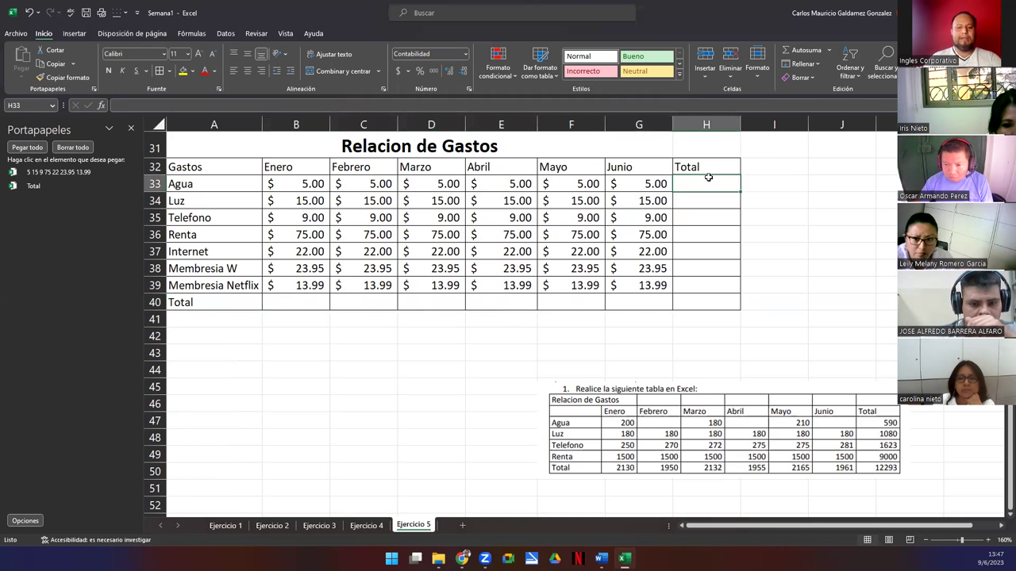
text(=)
key(Left)
key(Left)
key(Left)
key(Left)
key(Left)
key(Left)
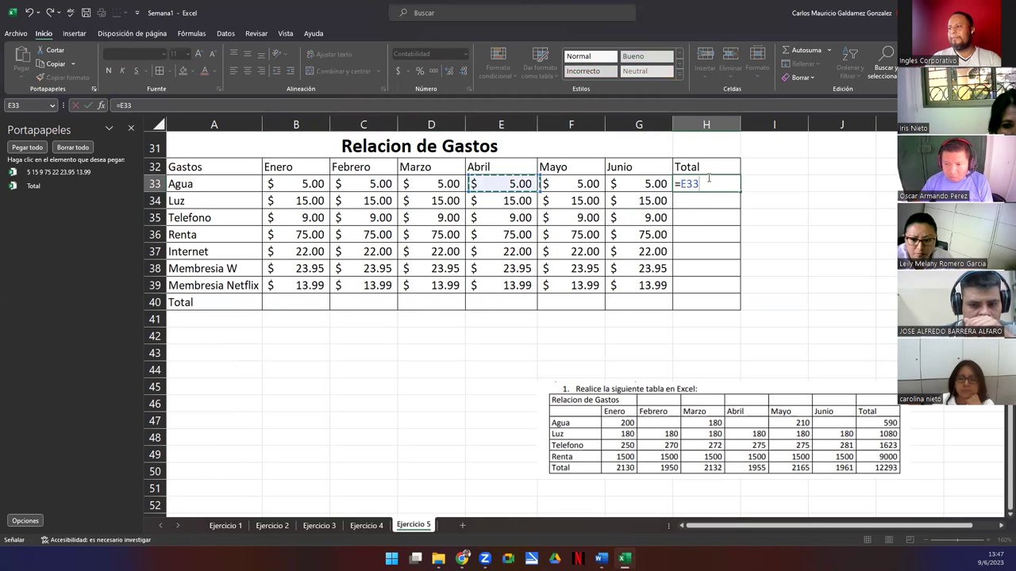
text(+)
key(Left)
key(Left)
key(Left)
key(Left)
key(Left)
text(+)
key(Left)
key(Left)
key(Left)
key(Left)
text(+)
key(Left)
key(Left)
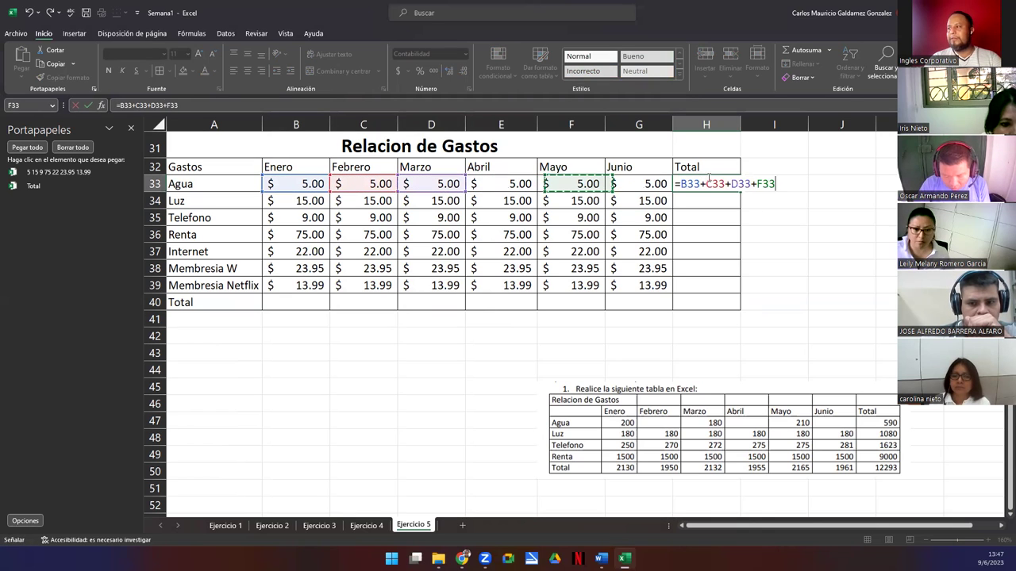
key(Left)
text(+)
key(Left)
key(Left)
text(+)
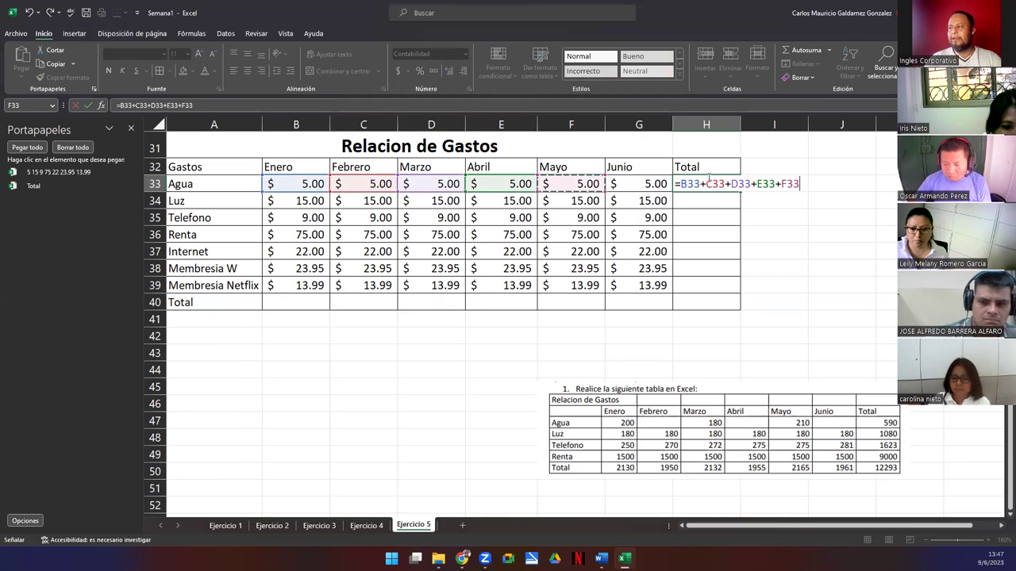
key(Left)
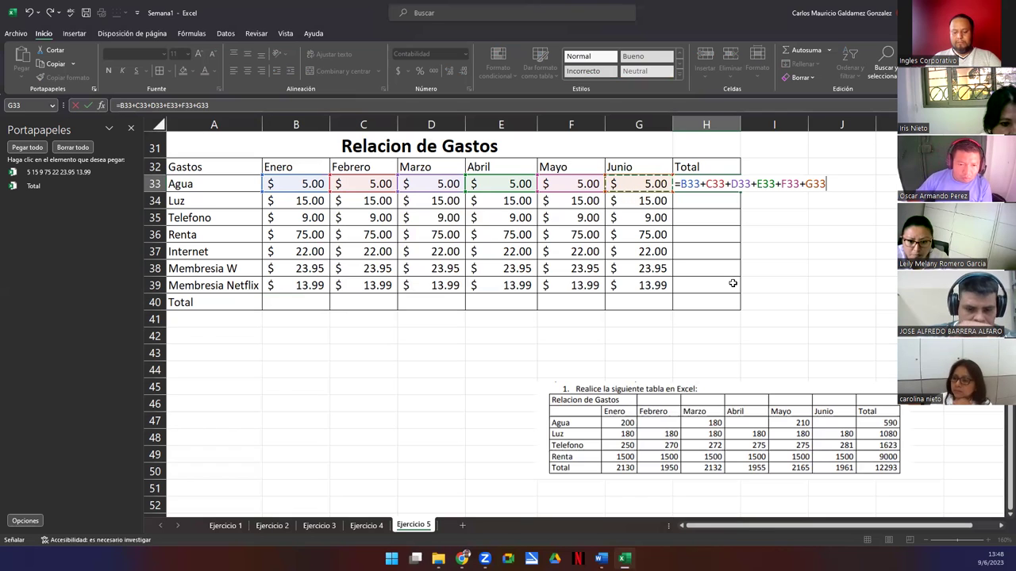
key(Return)
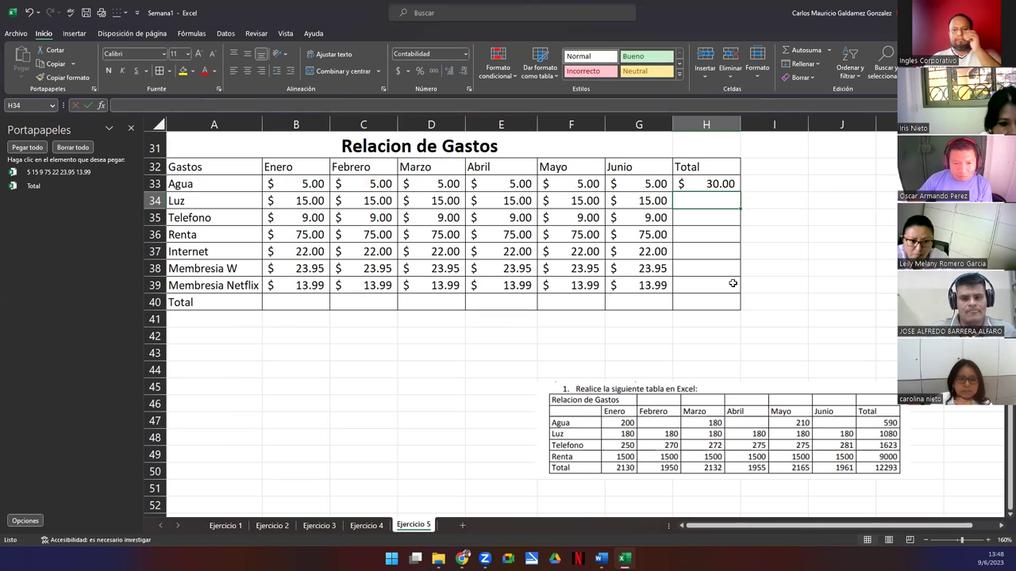
click(720, 187)
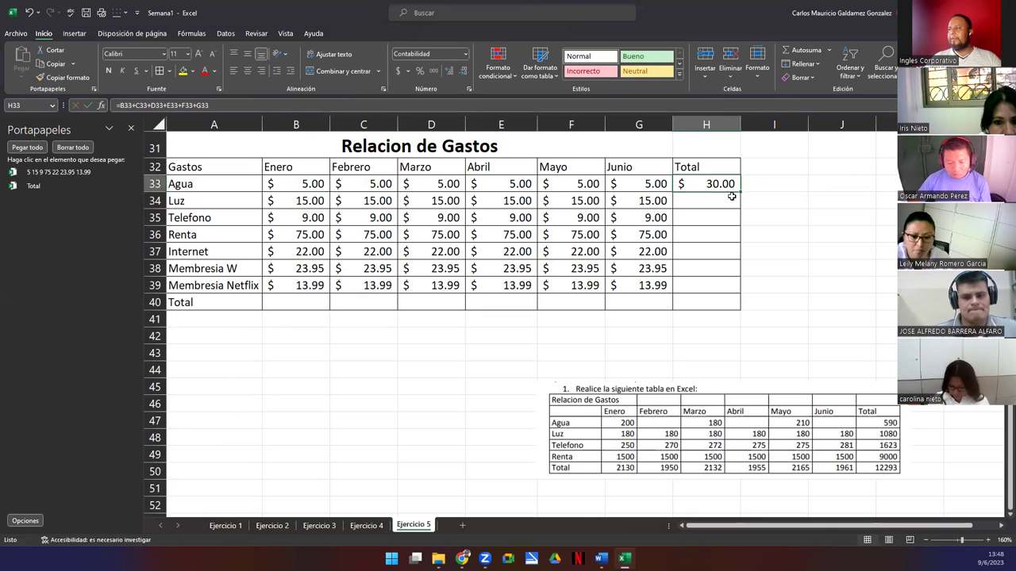
drag(740, 191, 732, 289)
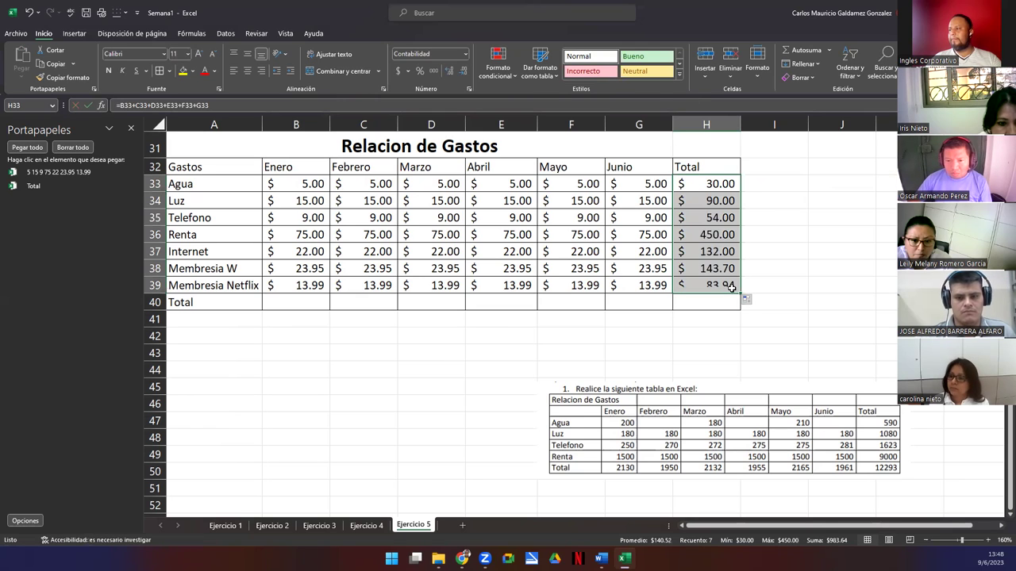
Step: Total the Enero column in B40 with =B33+B34+B35+B36+B37+B38+B39 and fill the formula across to G40
click(293, 301)
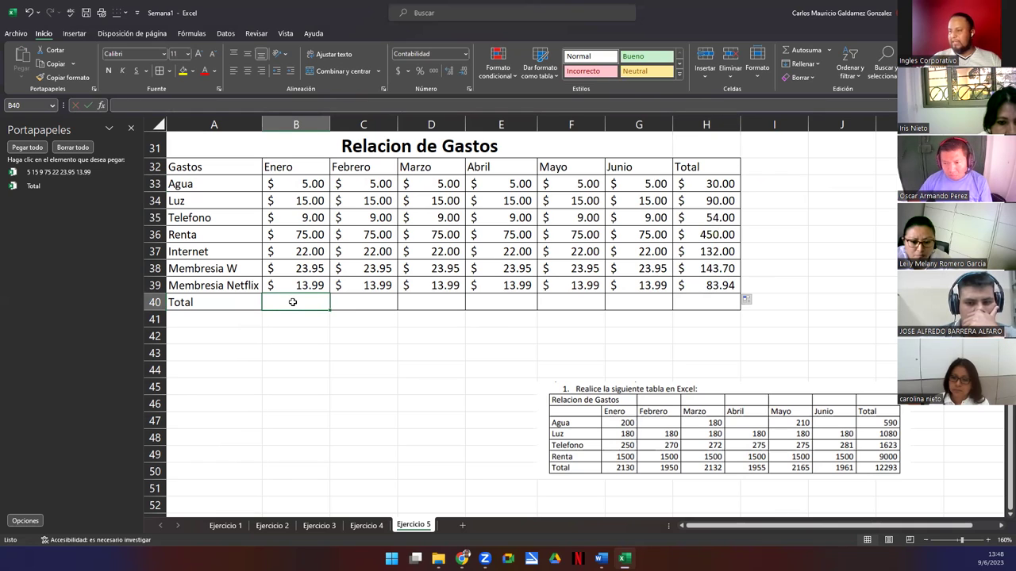
text(=)
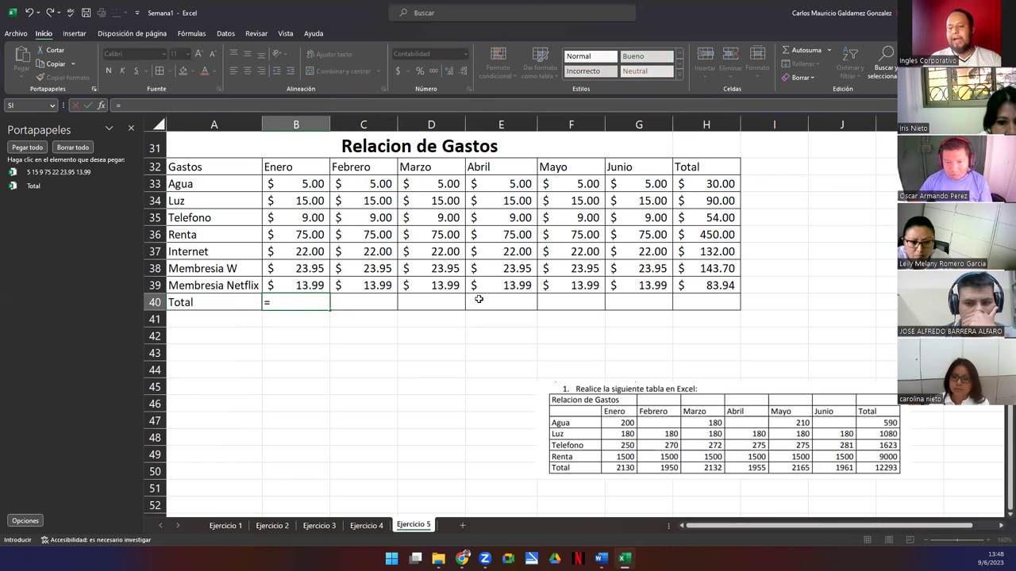
key(Up)
key(Up)
key(Up)
key(Up)
key(Up)
key(Up)
key(Up)
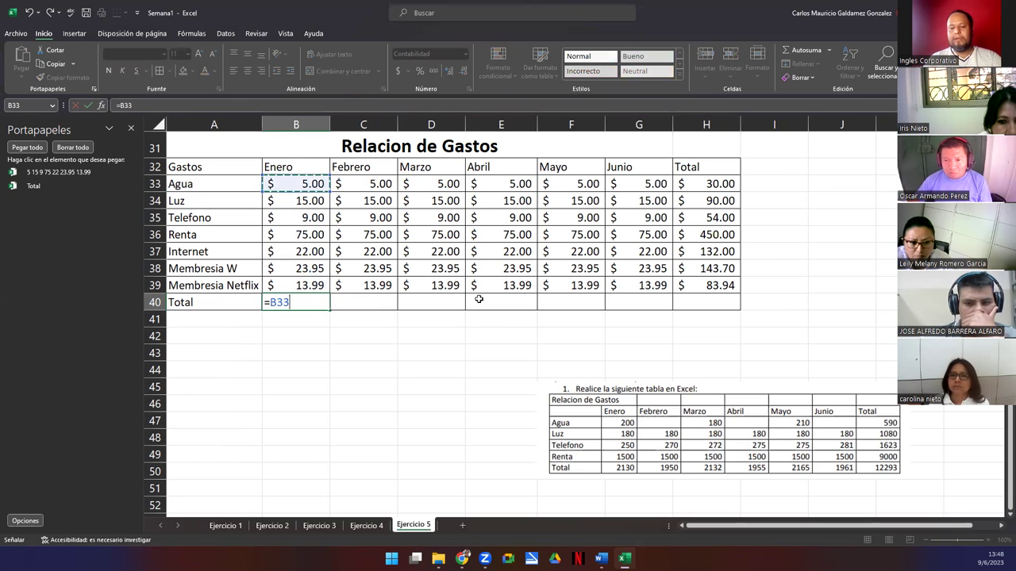
text(+)
key(Down)
key(Down)
key(Down)
key(Down)
key(Up)
key(Up)
key(Up)
key(Up)
key(Up)
key(Up)
key(Up)
key(Up)
key(Up)
key(Up)
key(Up)
key(Up)
key(Down)
key(Down)
text(+)
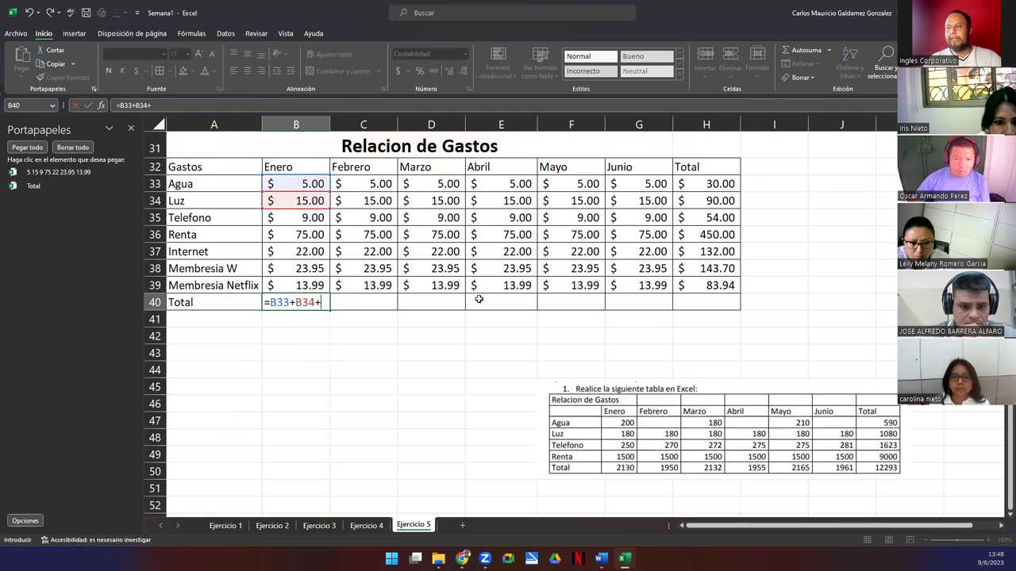
key(Up)
key(Up)
key(Up)
key(Up)
key(Up)
text(+)
key(Up)
key(Up)
key(Up)
key(Up)
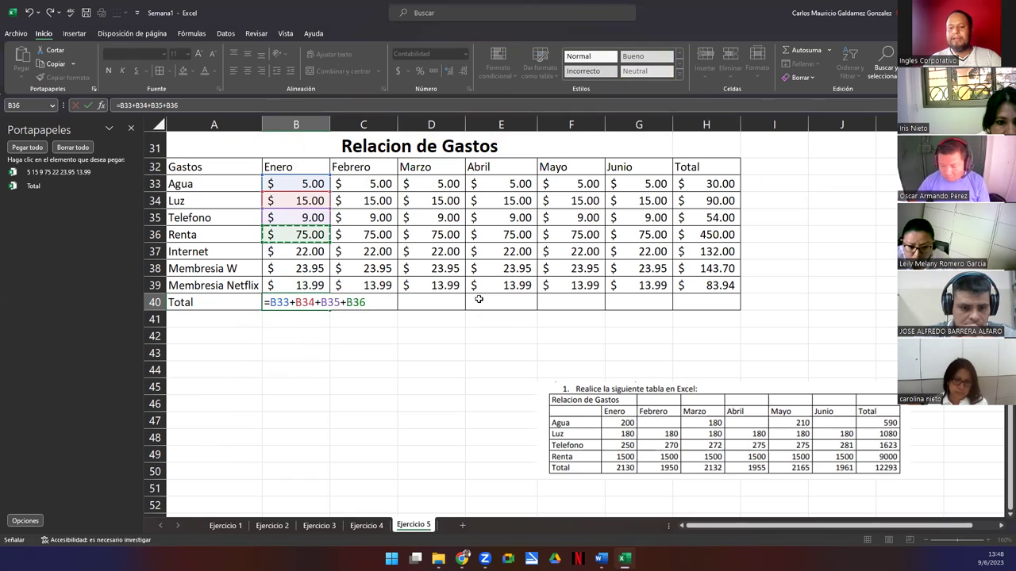
text(+)
key(Up)
key(Up)
key(Up)
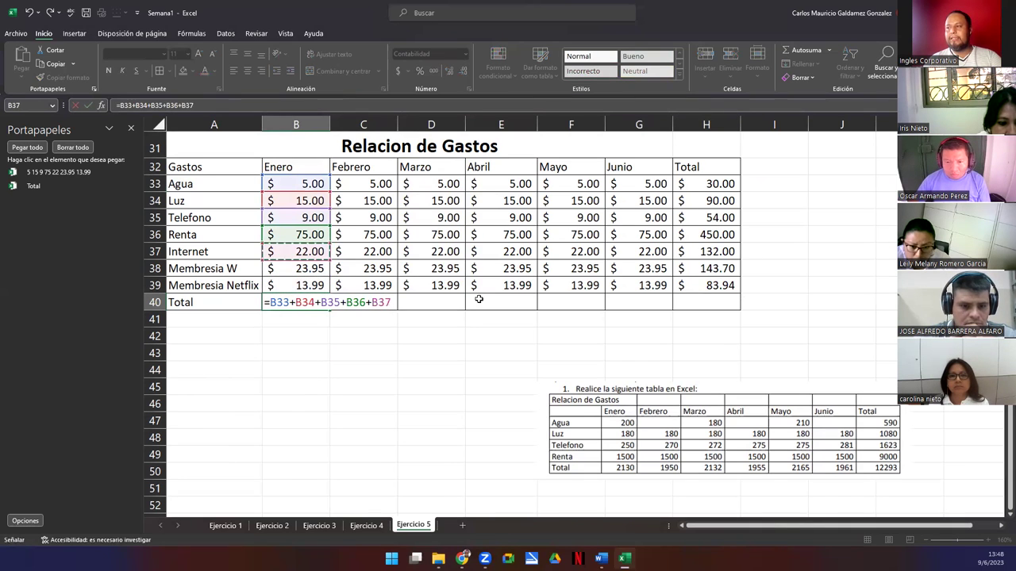
text(+)
key(Up)
key(Up)
text(+)
key(Up)
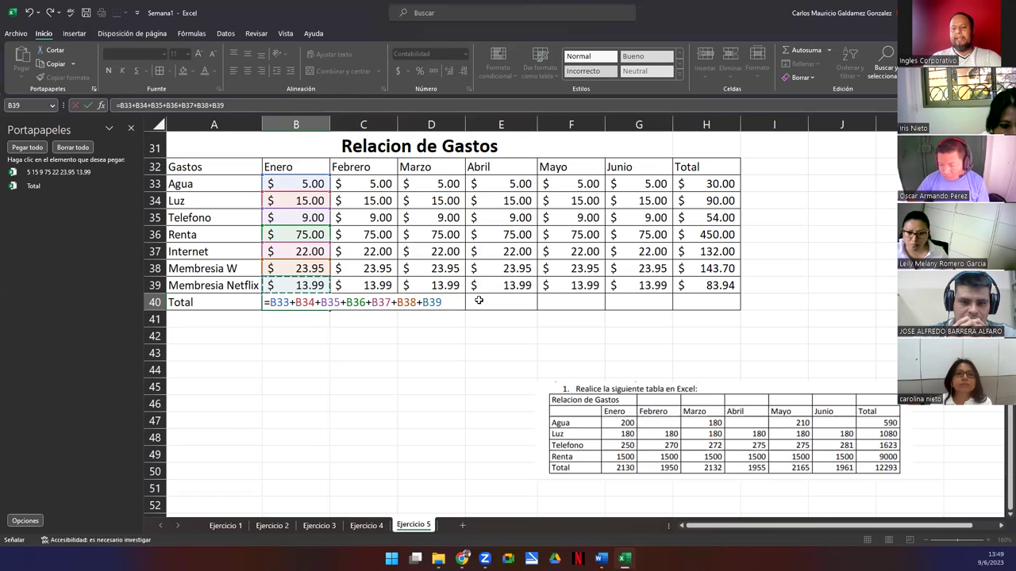
key(Return)
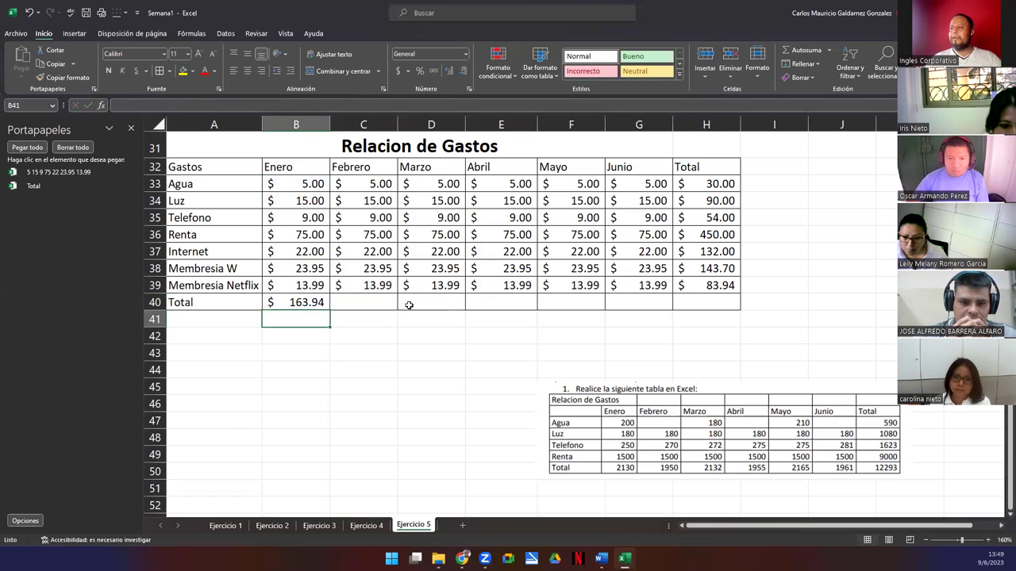
click(316, 304)
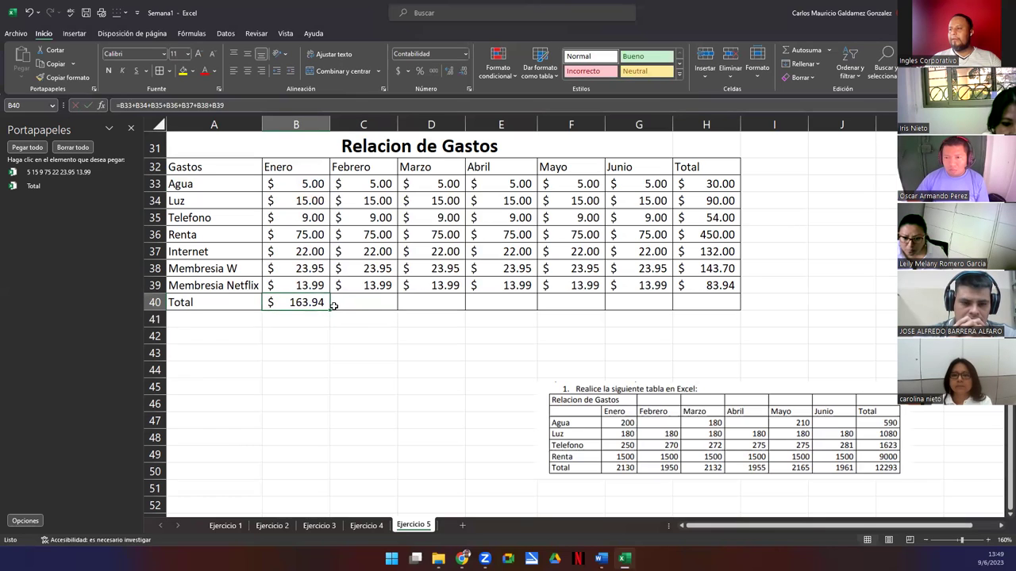
drag(333, 310, 651, 316)
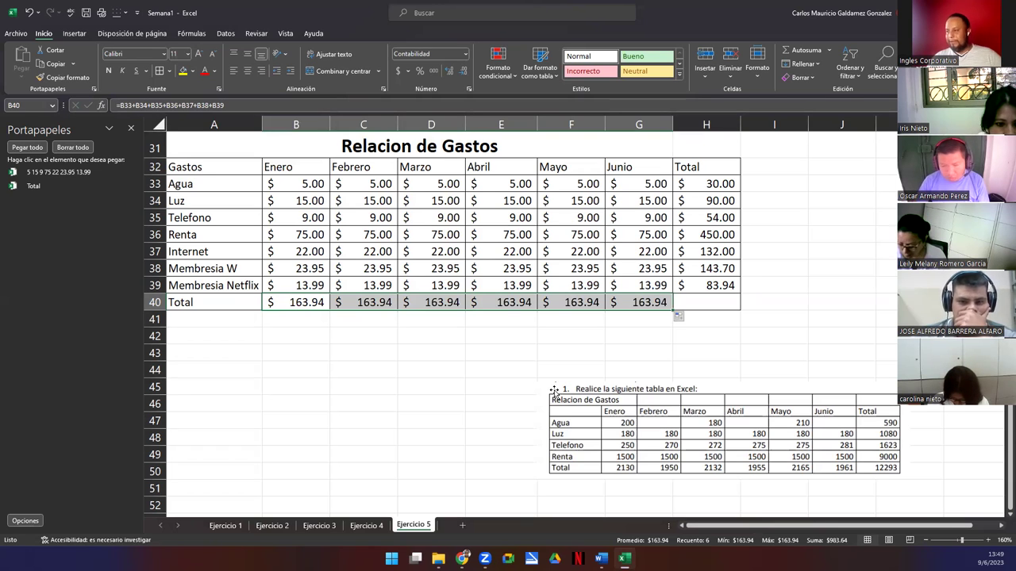
Step: Set the Febrero amount for Internet in C37 to 25.87
click(349, 257)
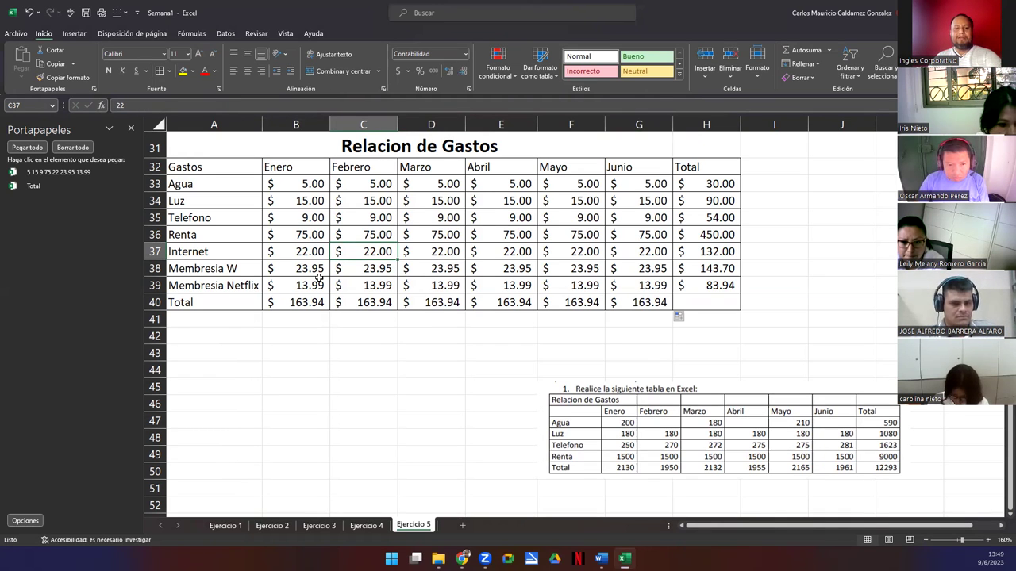
text(25.87)
key(Tab)
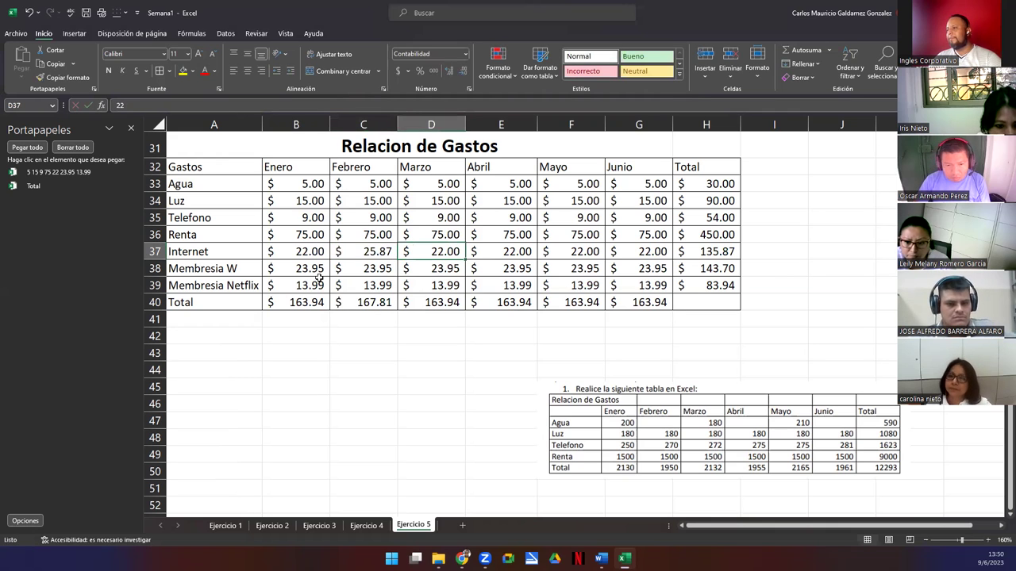
key(Tab)
key(Tab)
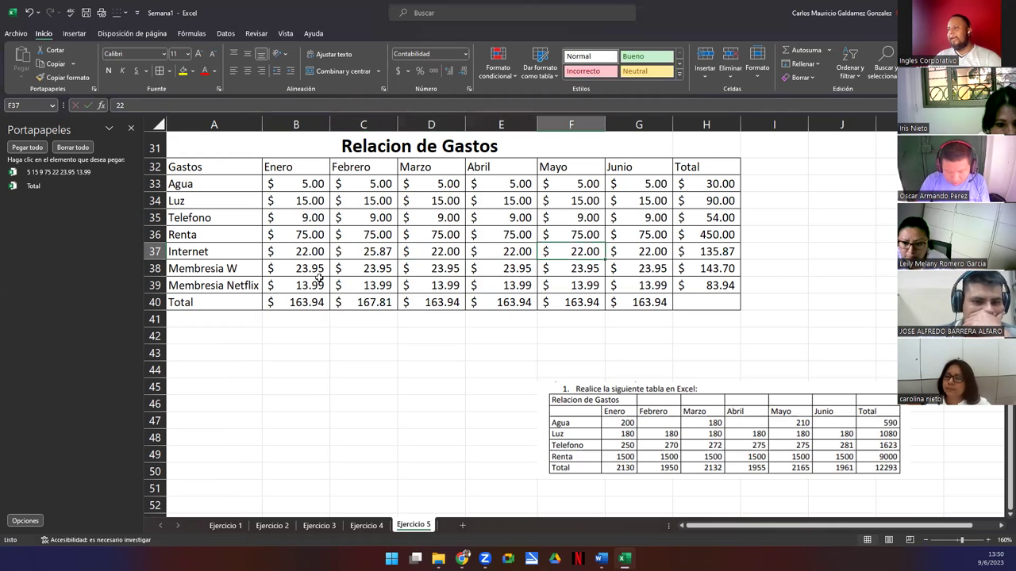
Step: Copy the Febrero Internet amount in C37 to the Mayo cell F37
click(353, 250)
key(ctrl+c)
click(579, 250)
key(ctrl+v)
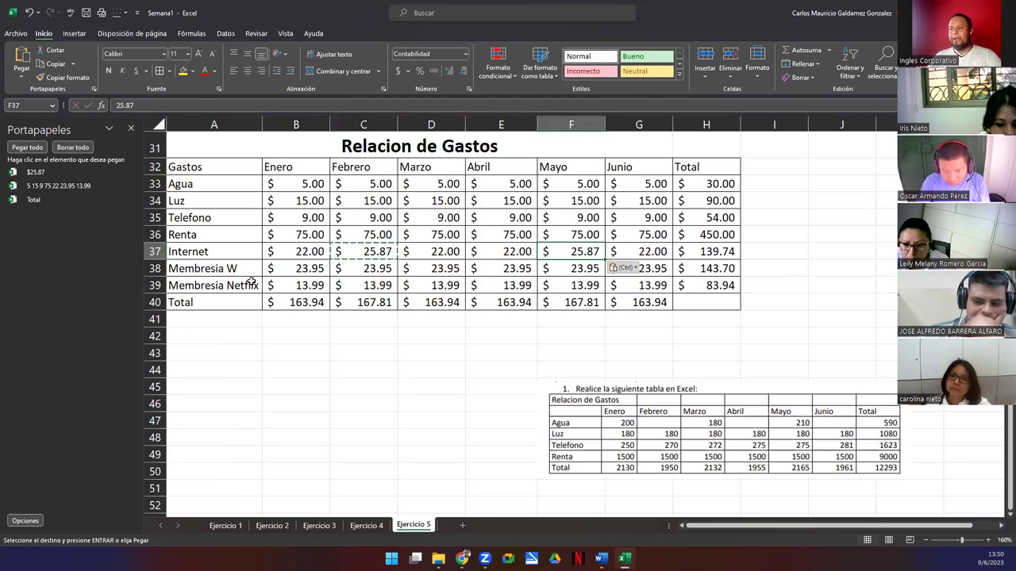
drag(301, 269, 631, 284)
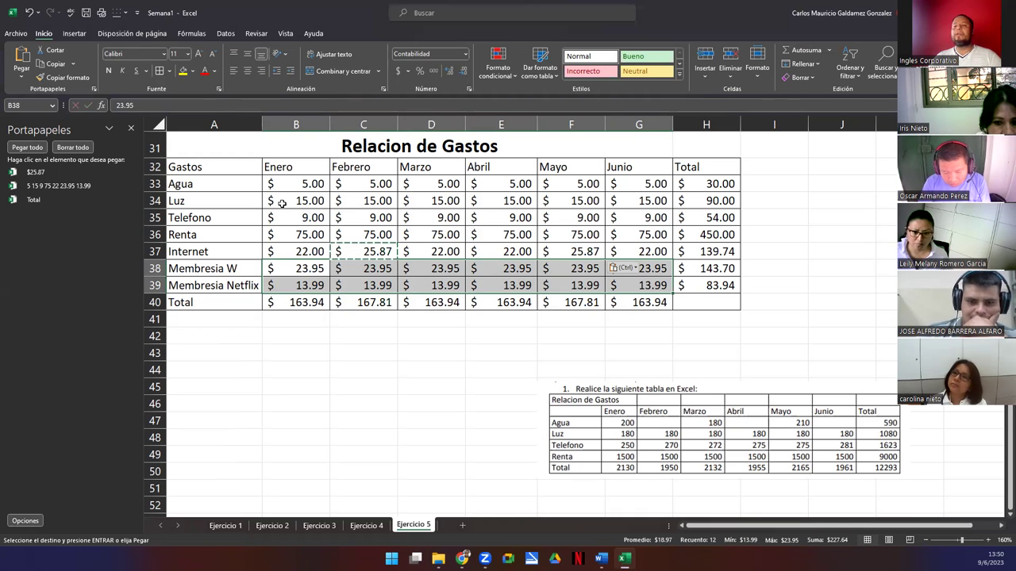
drag(306, 201, 617, 202)
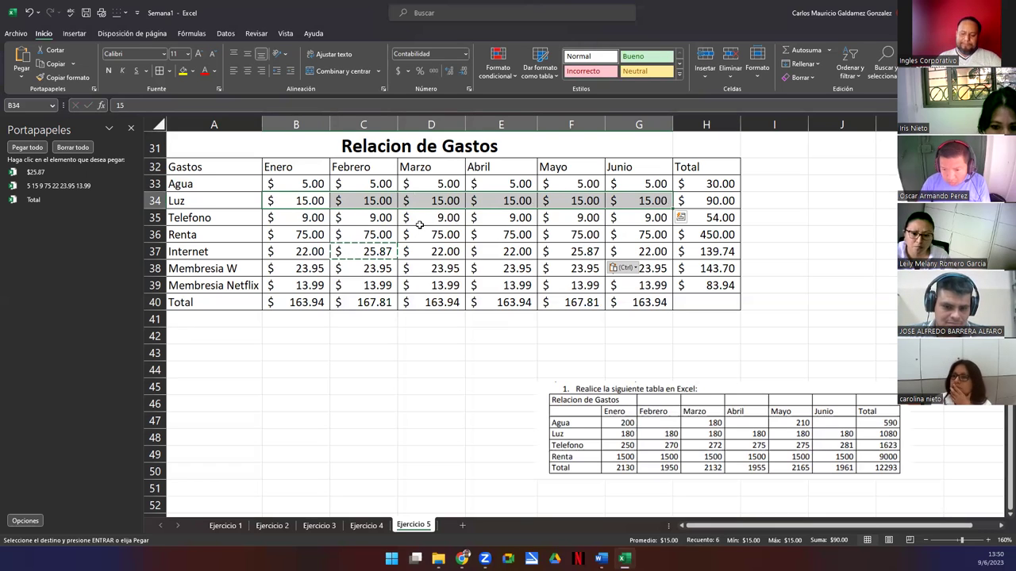
click(348, 201)
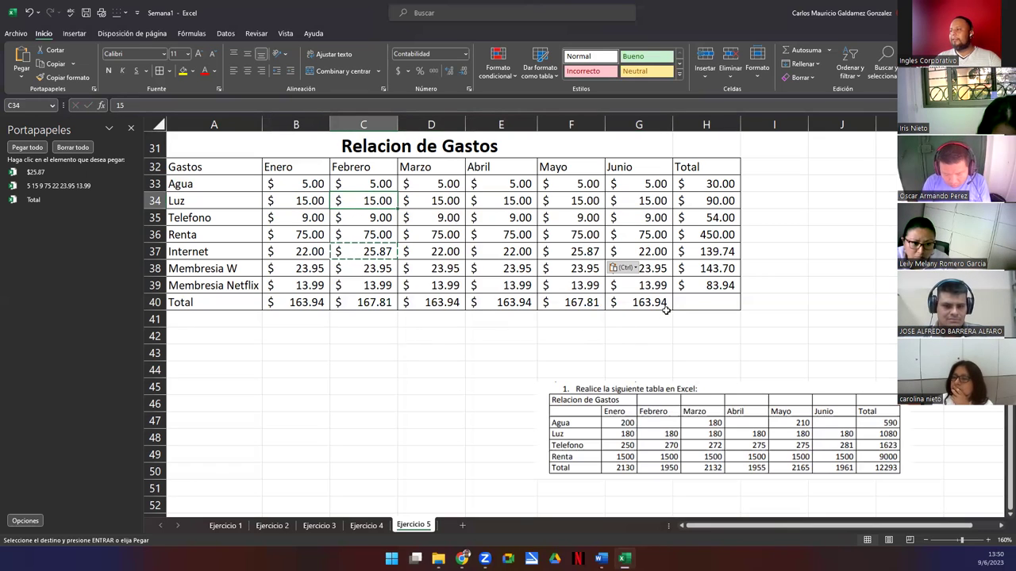
Step: Fill the Total row formula from G40 into H40 for the grand total and check the resulting formula
click(699, 303)
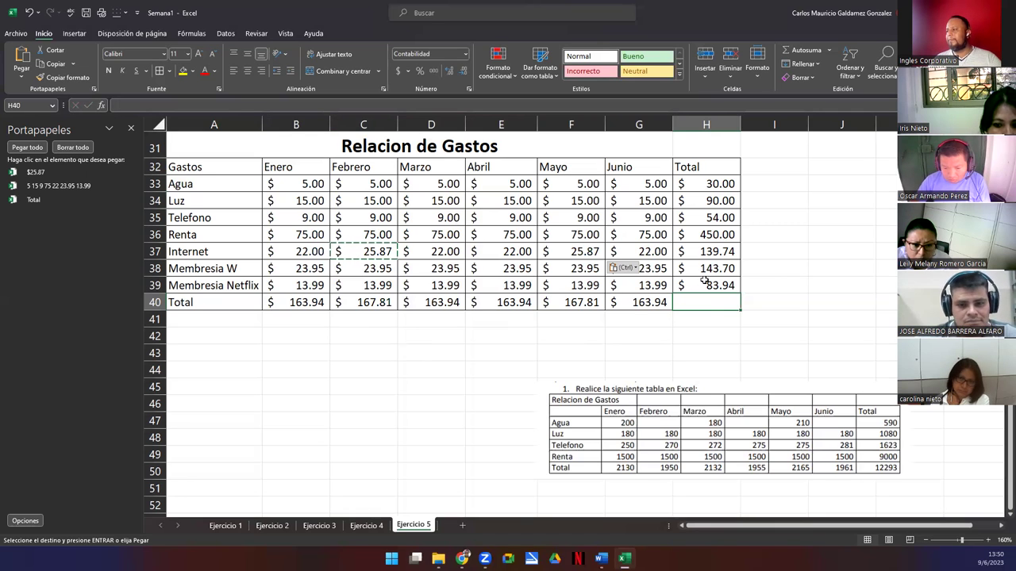
click(710, 286)
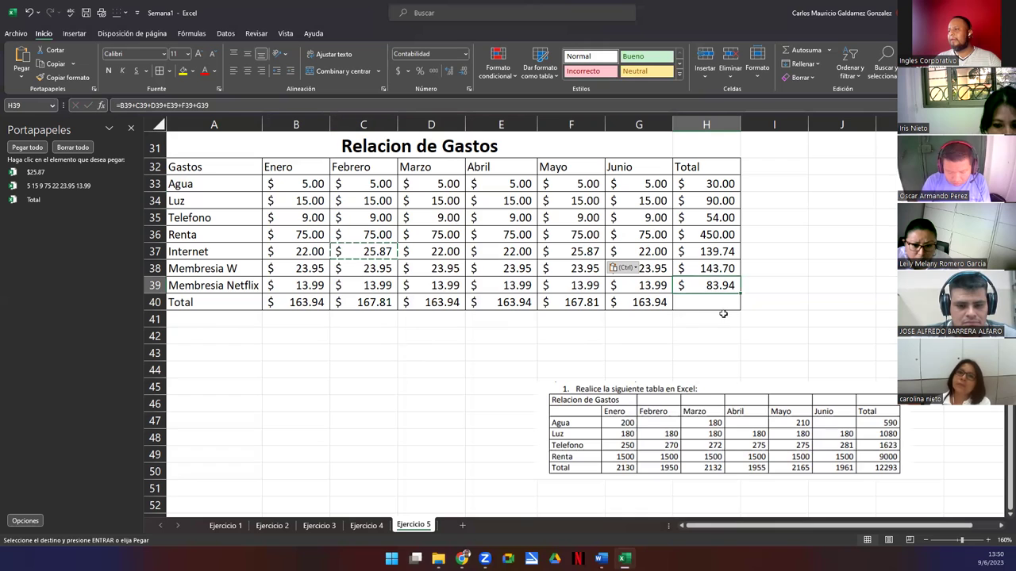
click(662, 305)
drag(674, 310, 704, 302)
click(704, 302)
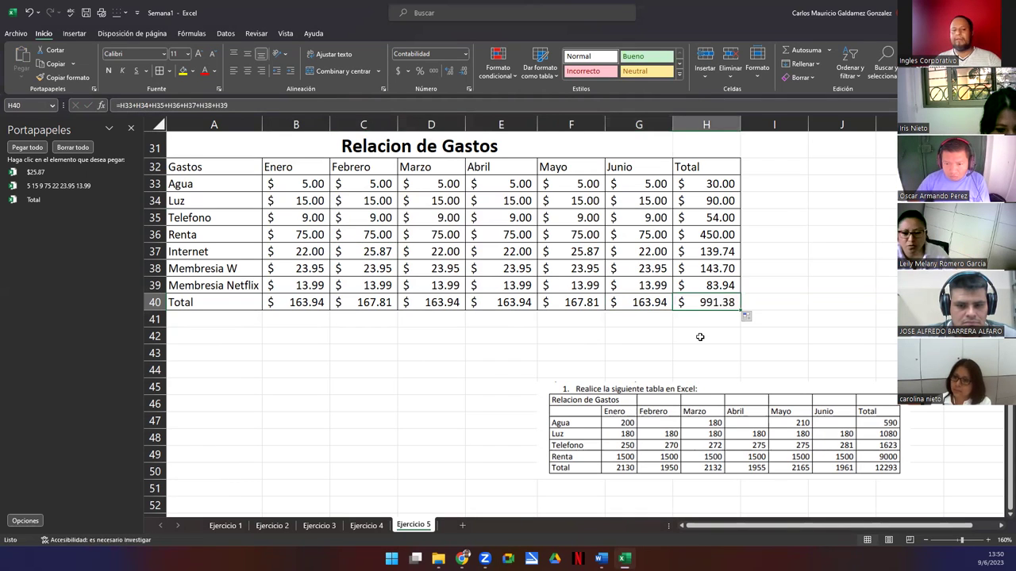
key(F2)
key(Return)
click(703, 303)
key(shift+Down)
click(704, 302)
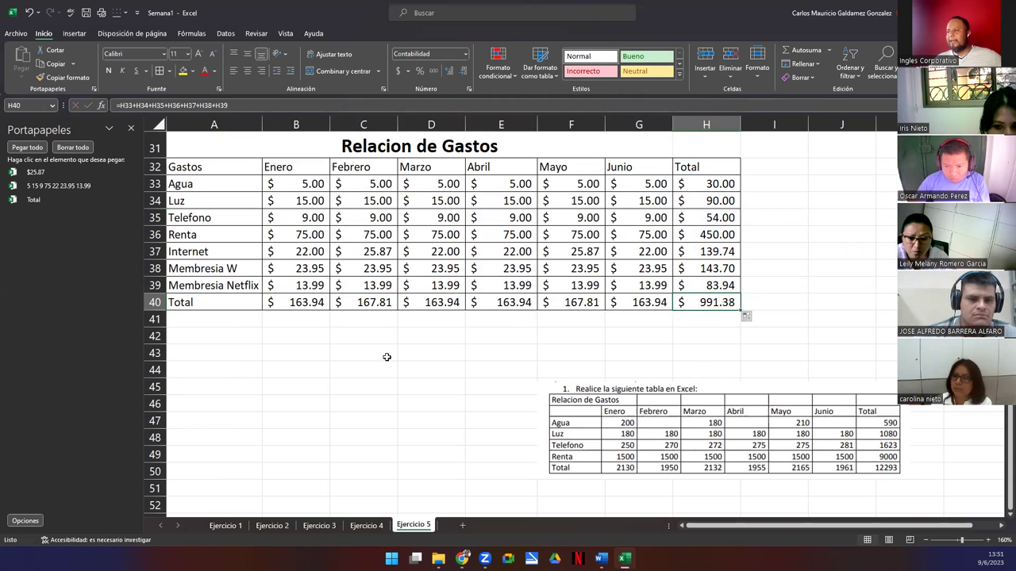
Step: Delete the reference picture of the exercise table placed below the expense table
click(635, 457)
key(Delete)
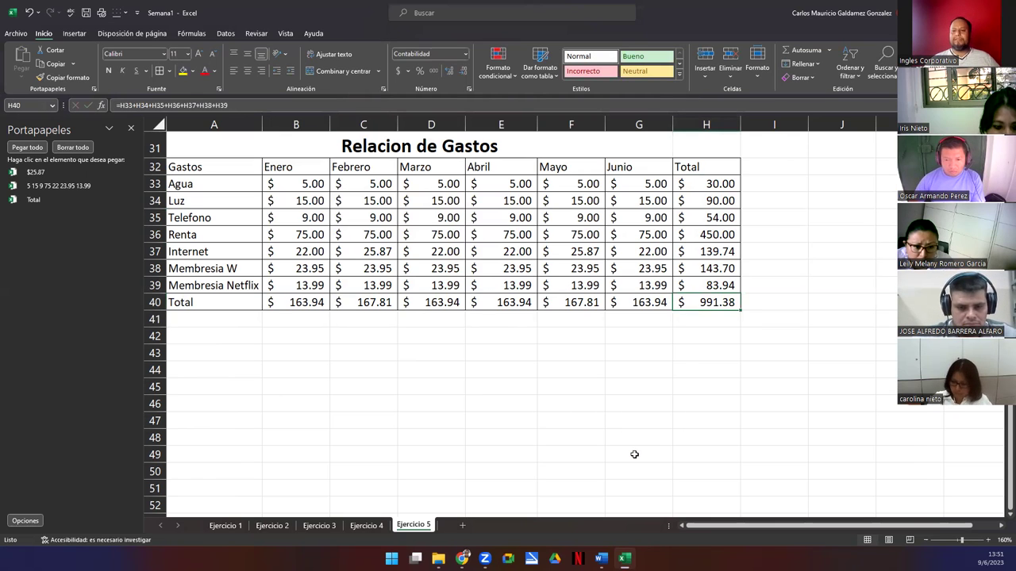
click(452, 380)
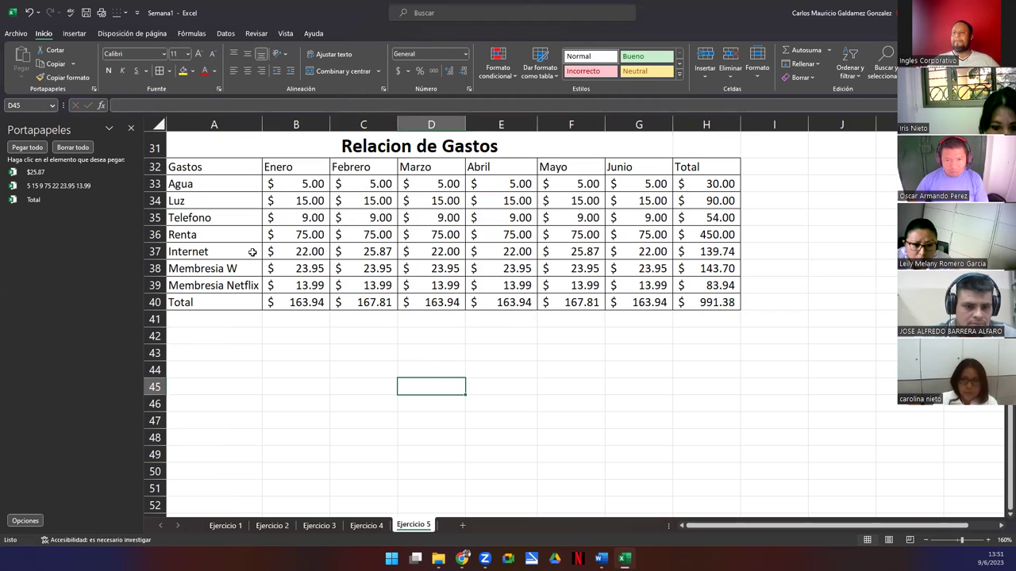
click(285, 324)
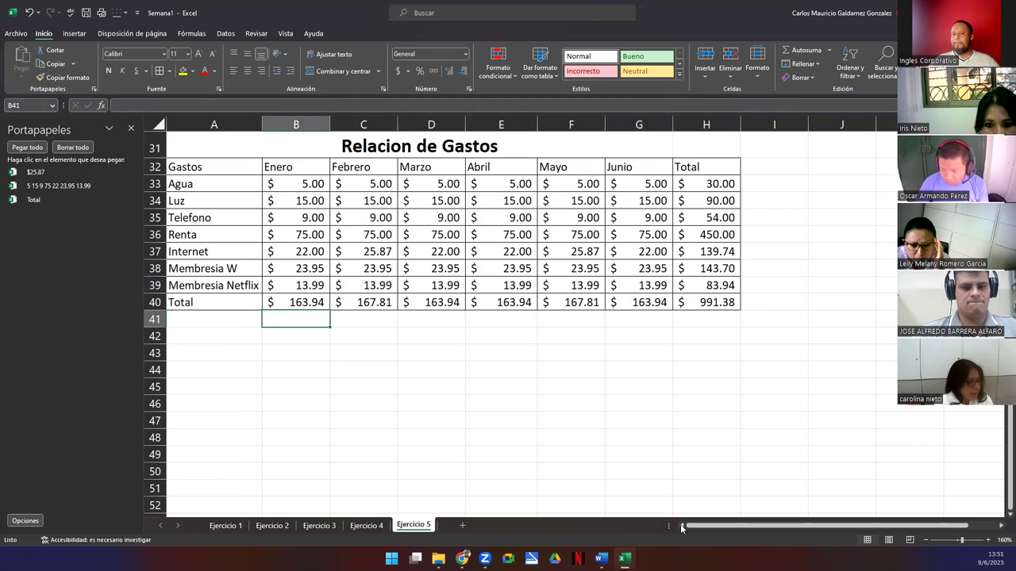
click(283, 389)
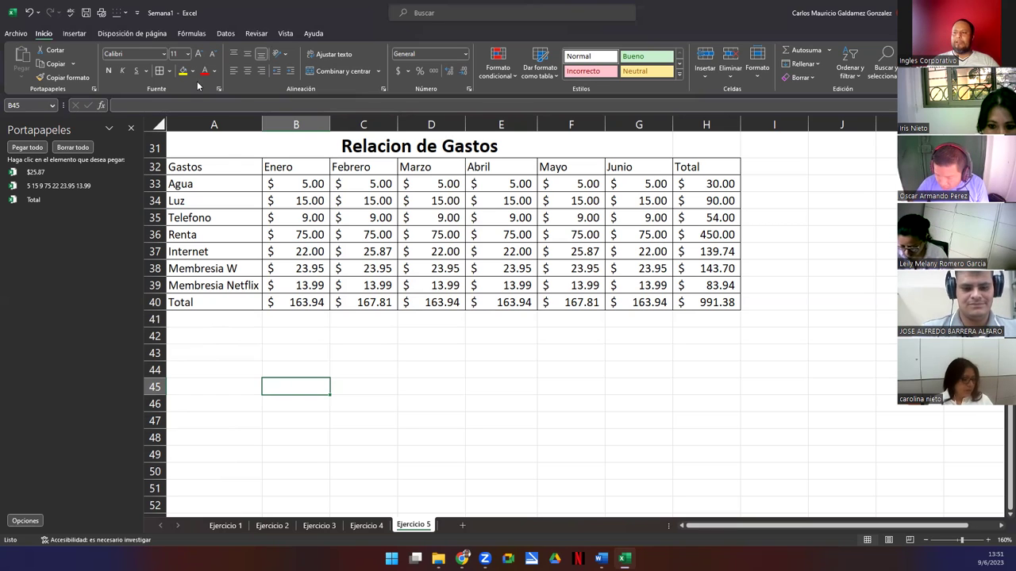
Step: Centre and bold the header row A32:H32 and give it a light green fill
drag(225, 167, 714, 168)
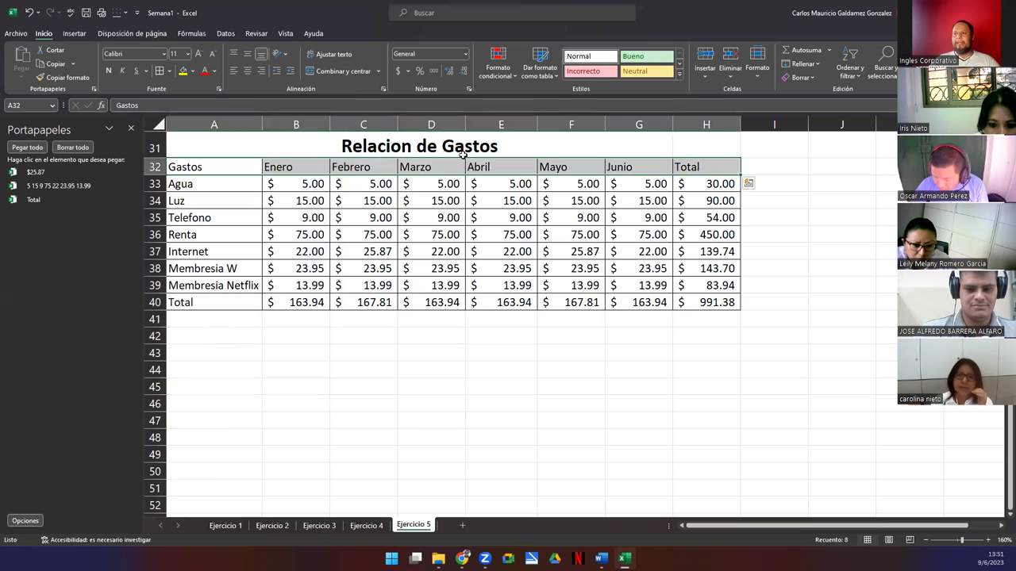
click(247, 72)
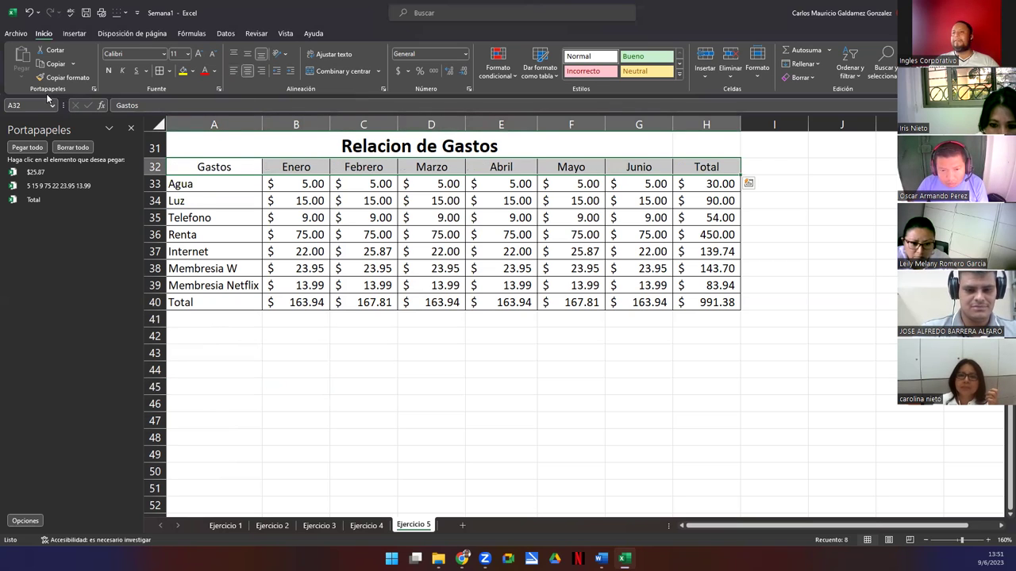
click(108, 70)
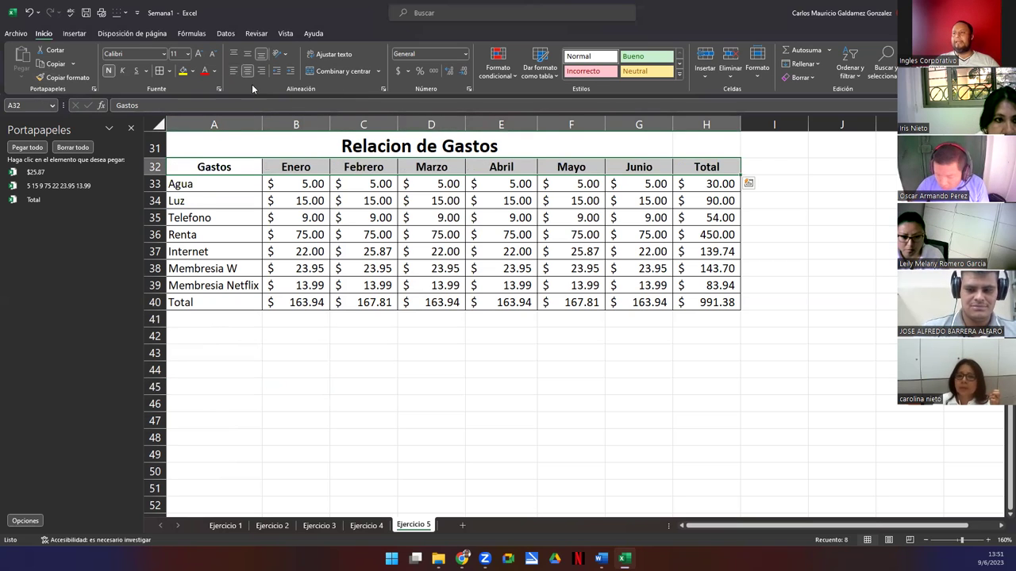
click(192, 70)
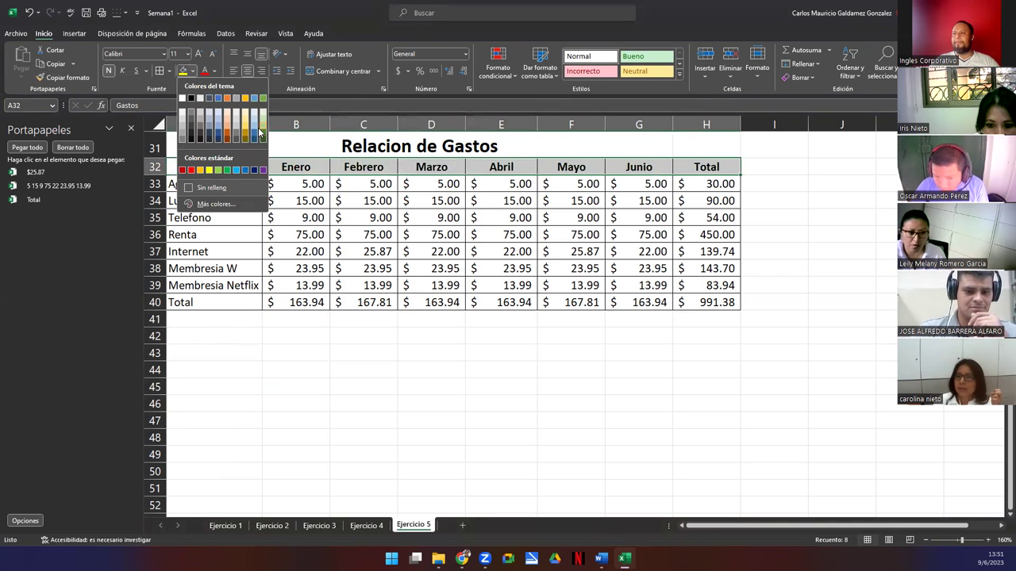
click(259, 127)
Step: Centre and bold the expense labels in A33:A40 and give them a light blue fill
drag(252, 185, 238, 300)
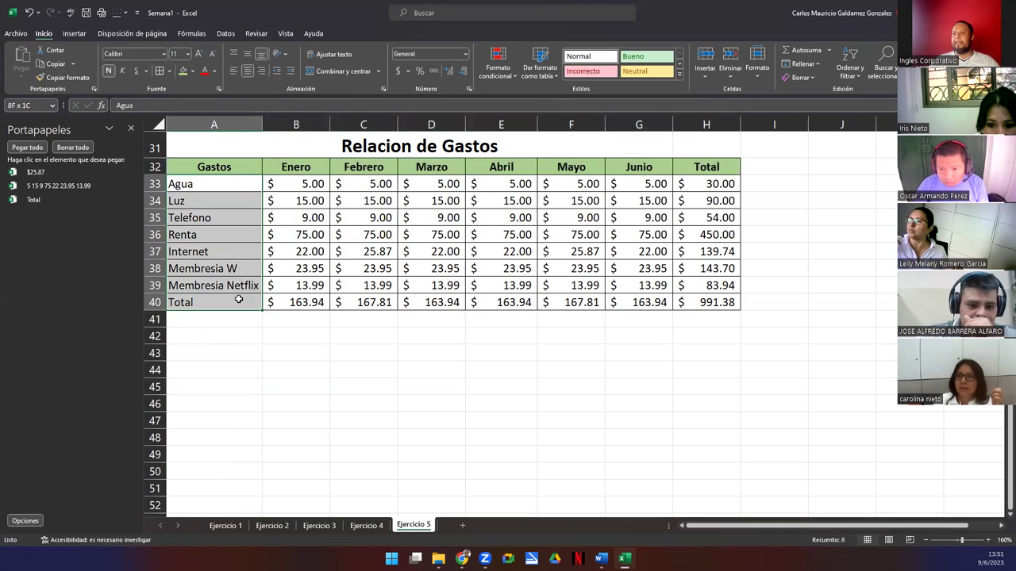
click(249, 72)
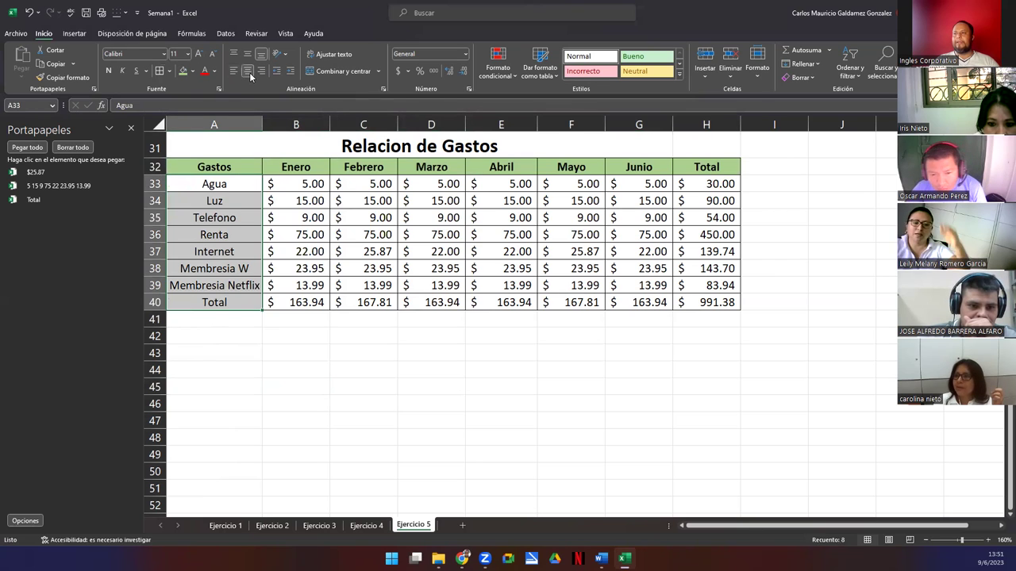
click(108, 71)
click(192, 71)
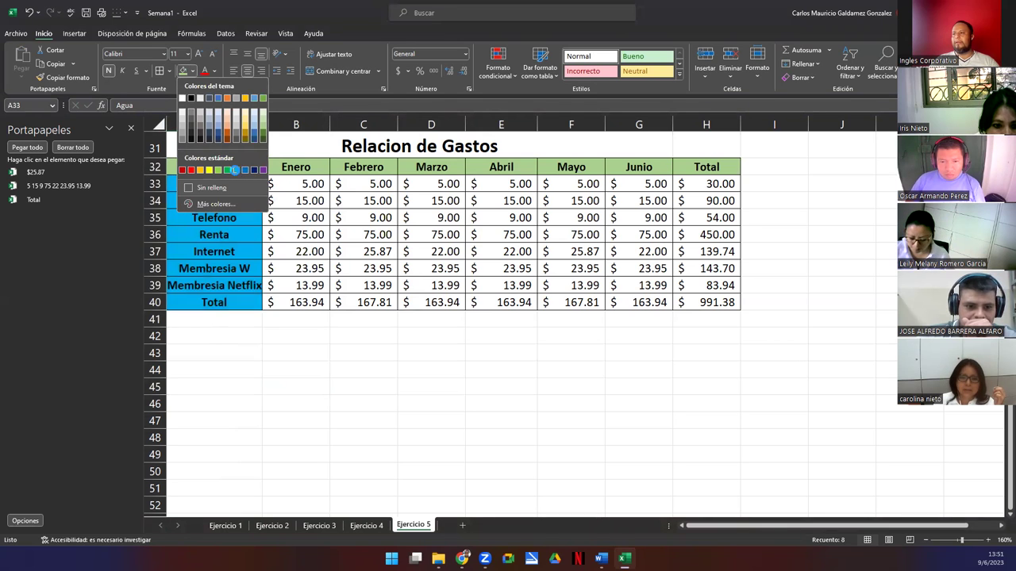
click(248, 170)
Step: Copy the formatting of the Enero total in B40 onto the Total label in A40
drag(310, 188, 681, 285)
drag(300, 182, 617, 286)
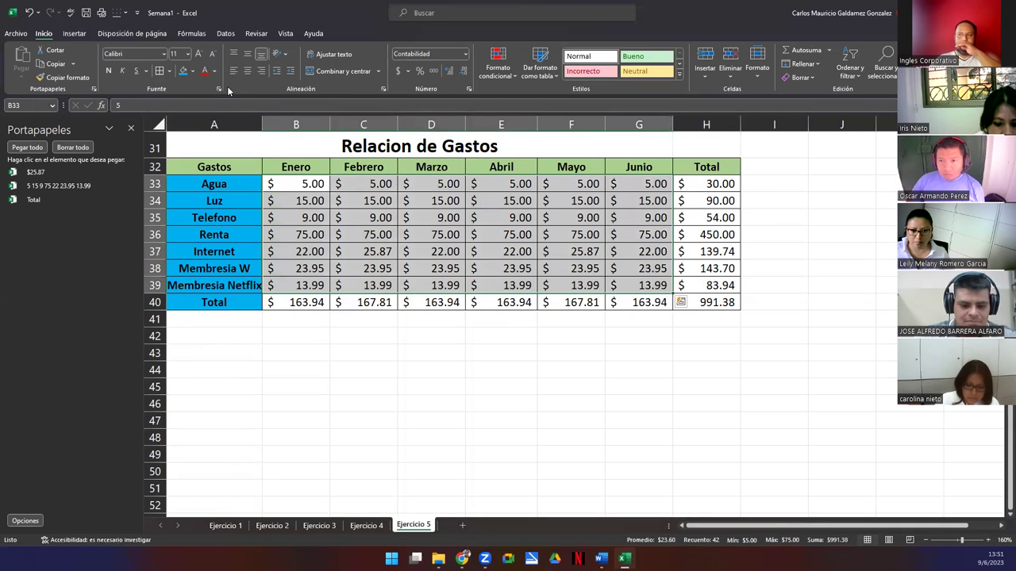
click(291, 302)
click(82, 77)
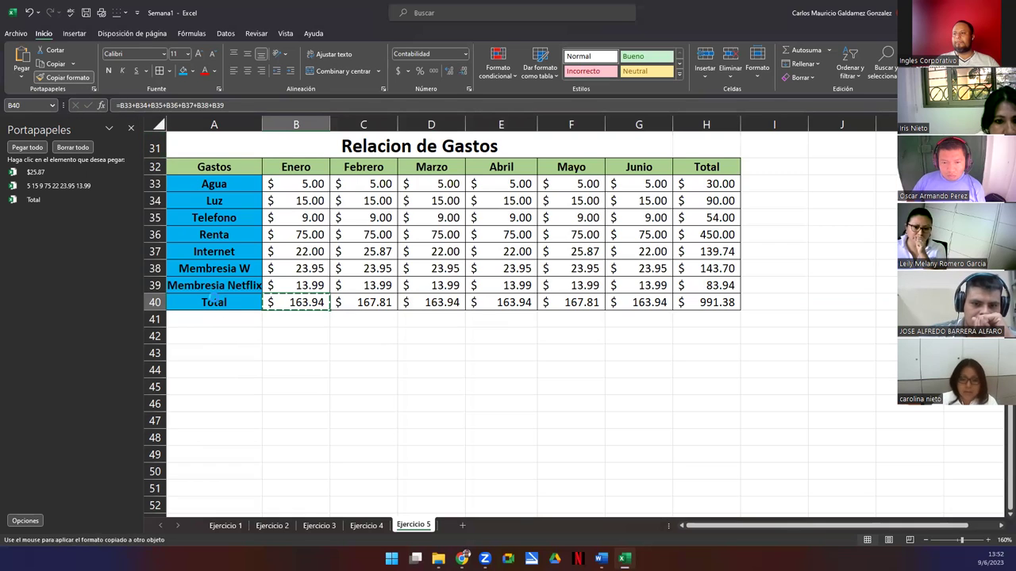
click(238, 306)
Step: Apply the Incorrecto style to the amounts B33:G39 and the Neutral style to the Total row B40:H40 and Total column H33:H40
drag(308, 187, 626, 288)
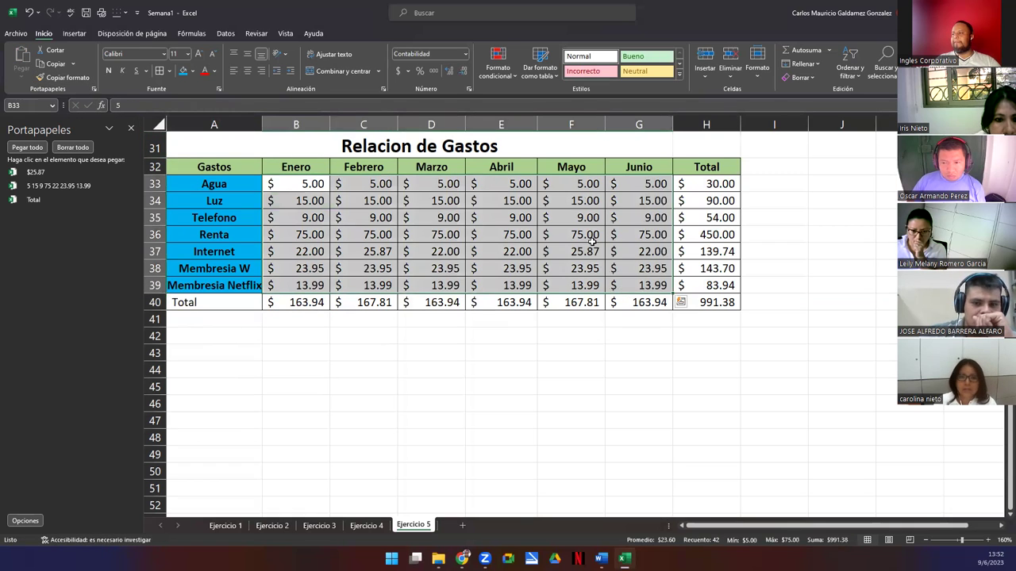
click(610, 77)
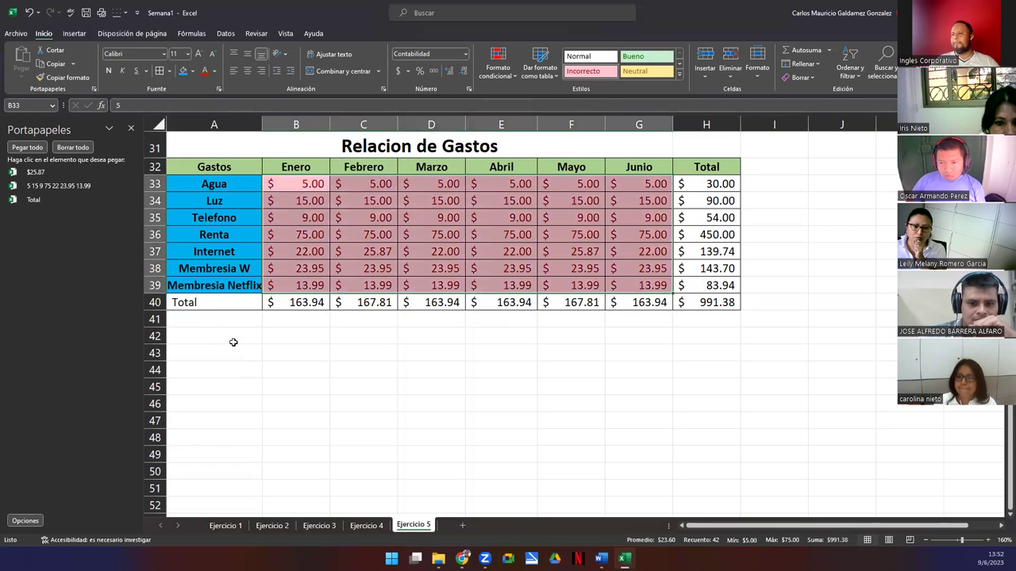
drag(284, 304, 698, 302)
drag(697, 183, 704, 301)
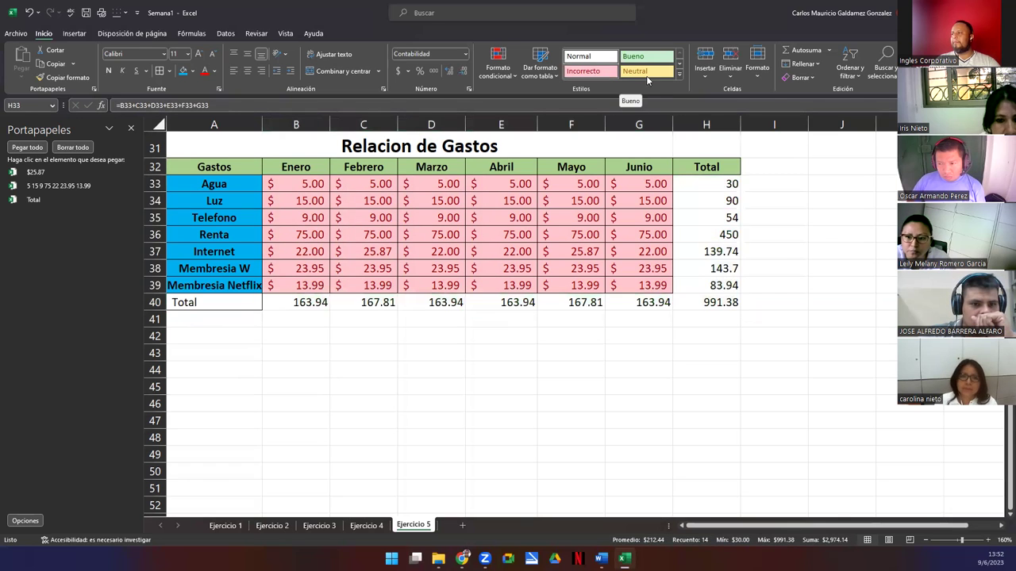
click(648, 73)
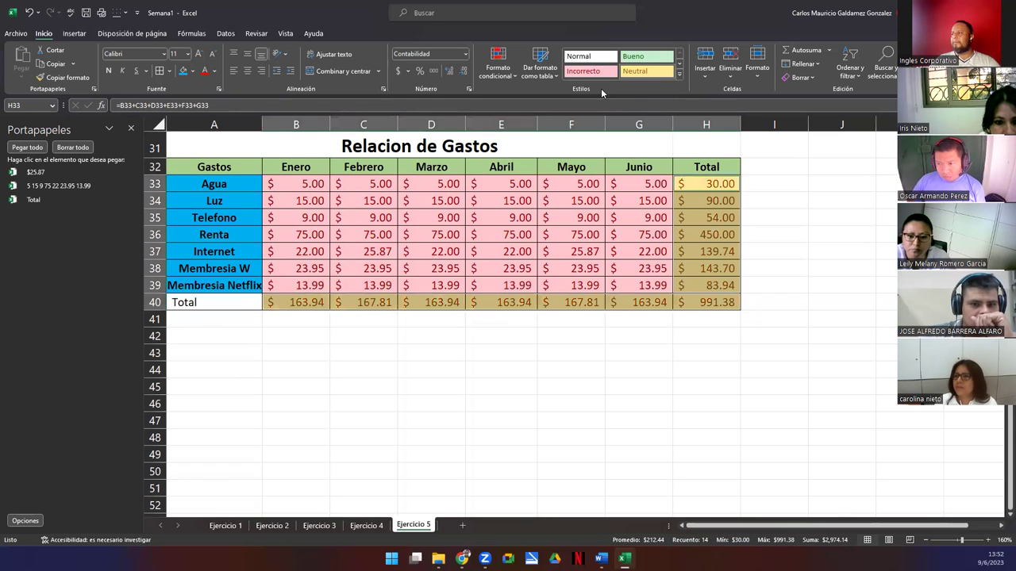
Step: Apply the Neutral style to the Total label in A40, then bold and centre it
click(226, 305)
click(647, 73)
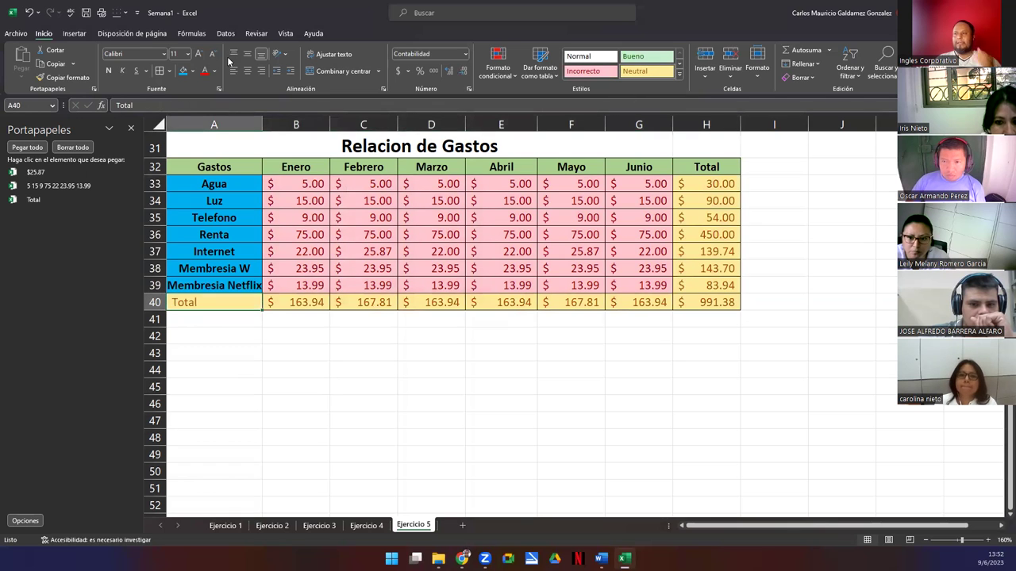
click(108, 70)
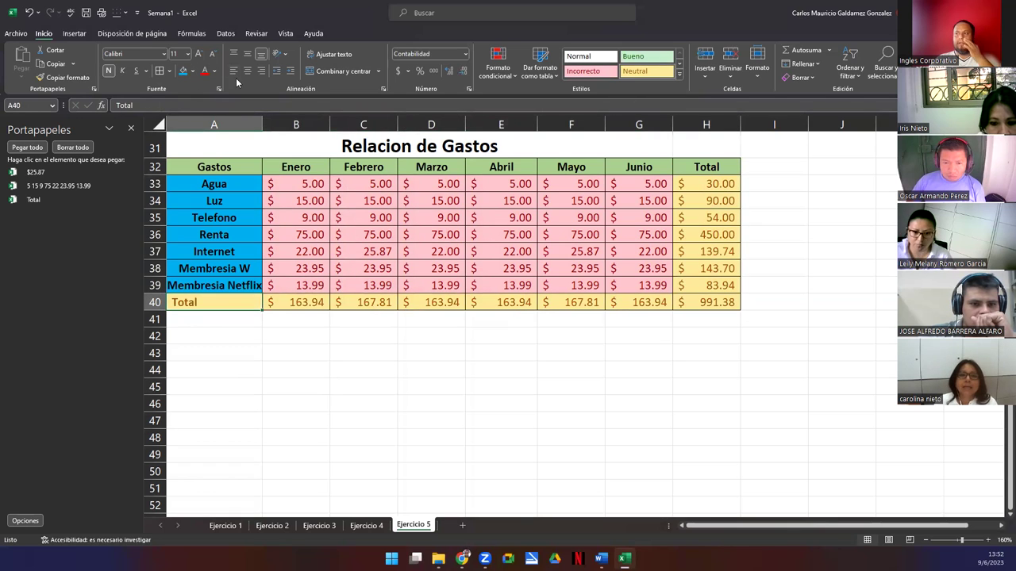
click(248, 71)
click(333, 286)
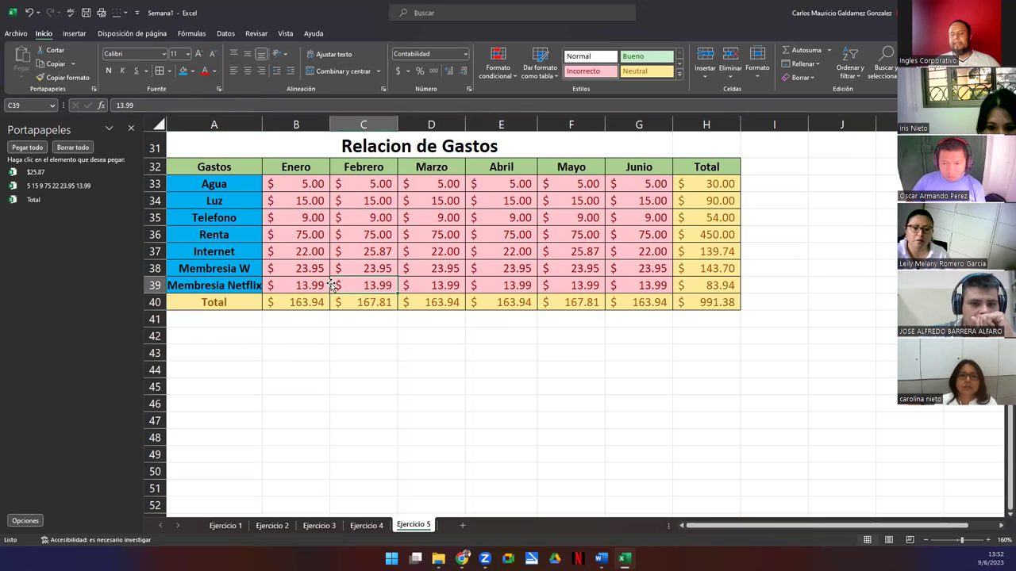
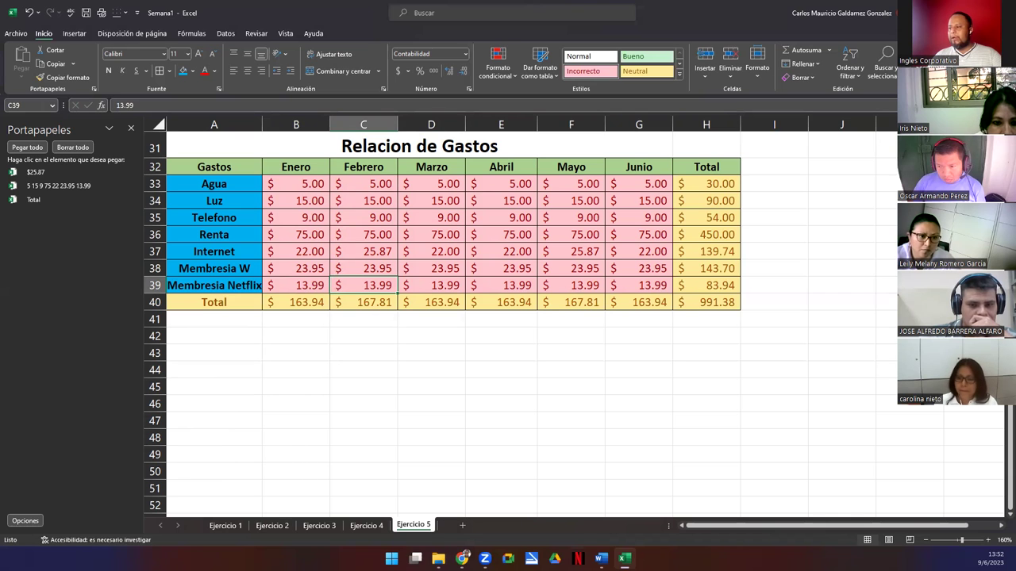
key(super+d)
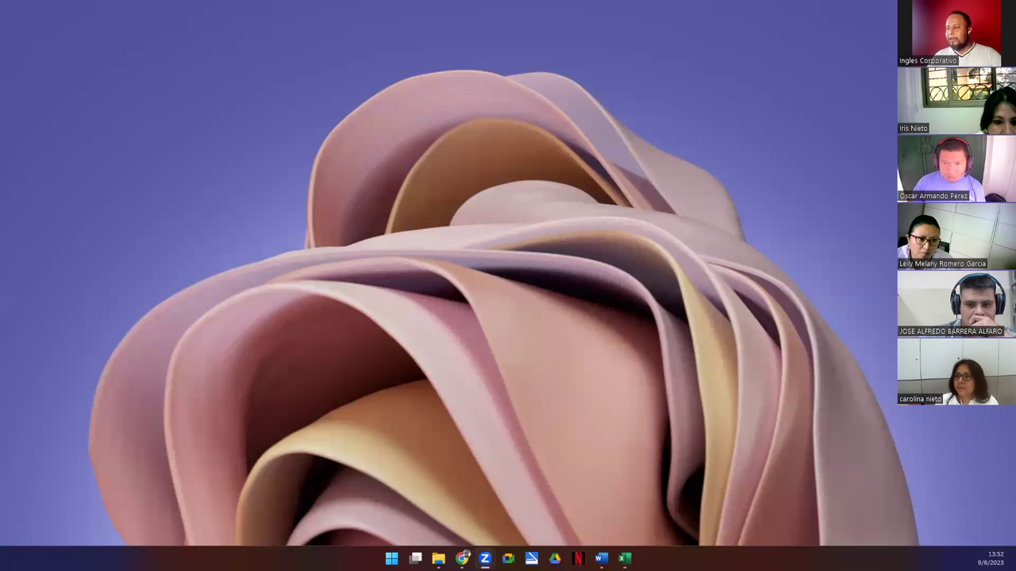
mouse_move(462, 558)
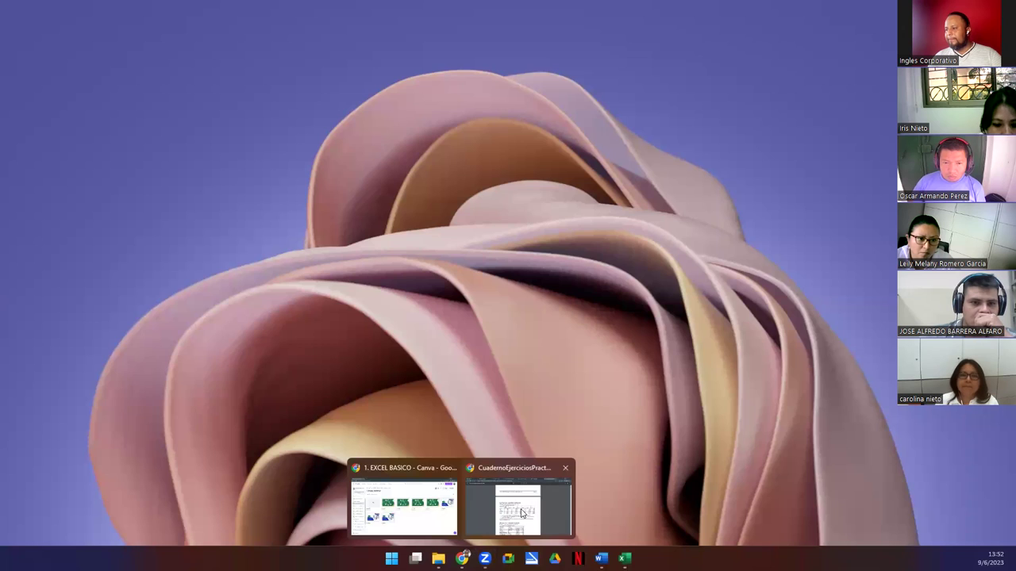
click(522, 513)
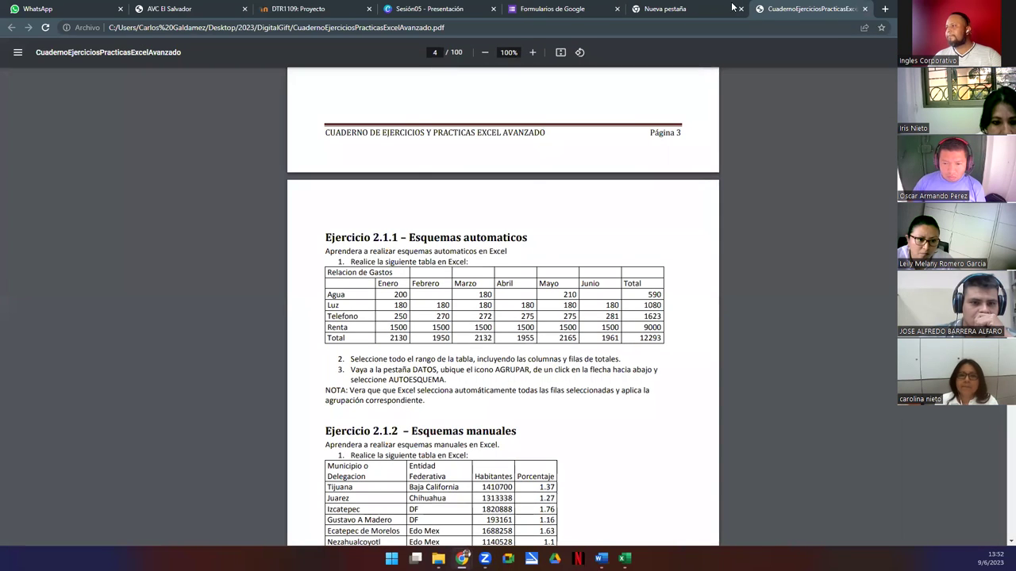
double_click(645, 26)
click(645, 27)
text(online.inglescorporativo.net/dashboard)
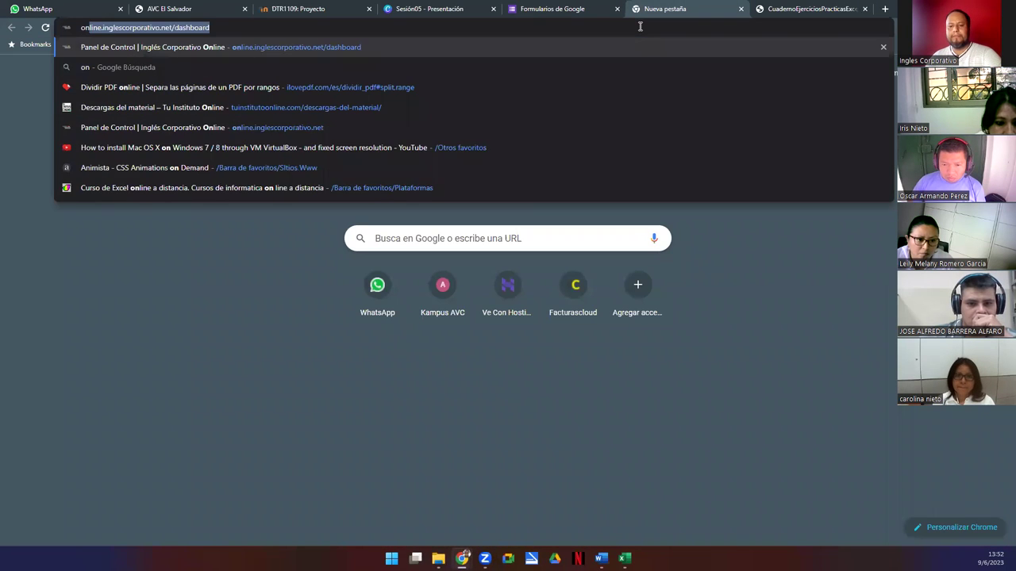
key(Return)
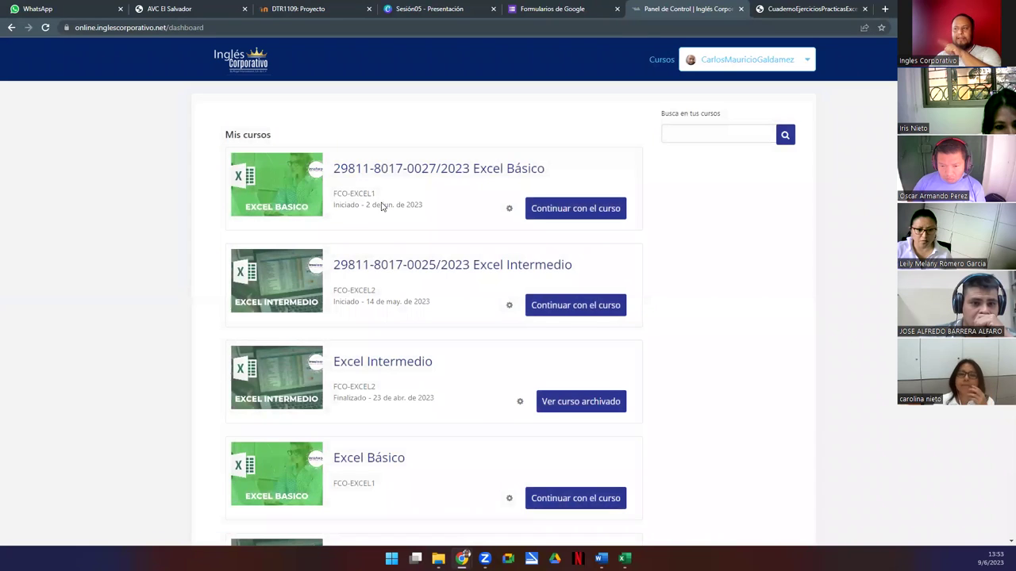
click(422, 174)
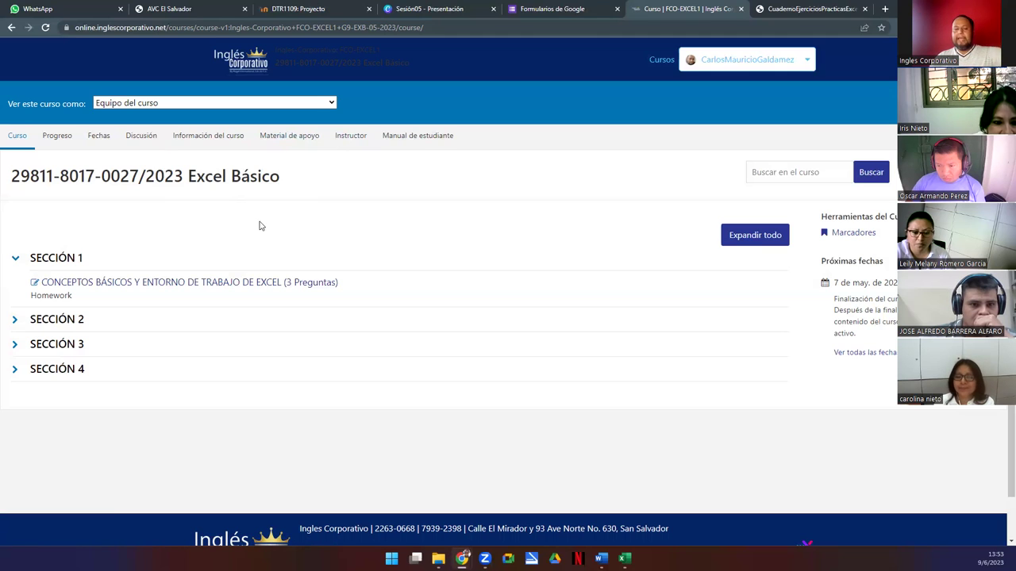
Step: Open the course's Material de apoyo and look through Sección #1 down to the Portapapeles topic and its template download
click(289, 139)
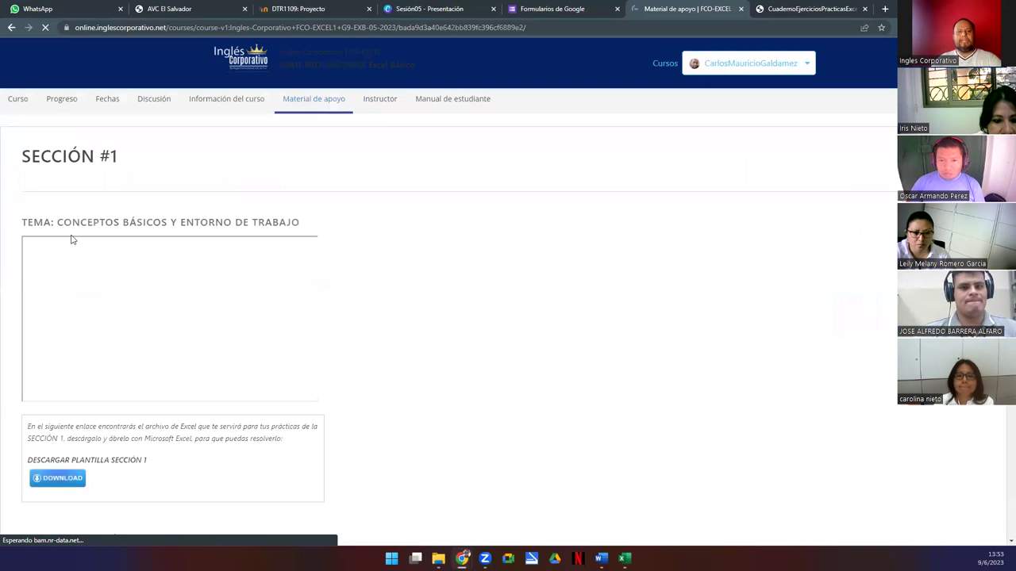
triple_click(40, 162)
scroll(127, 270, down, 3)
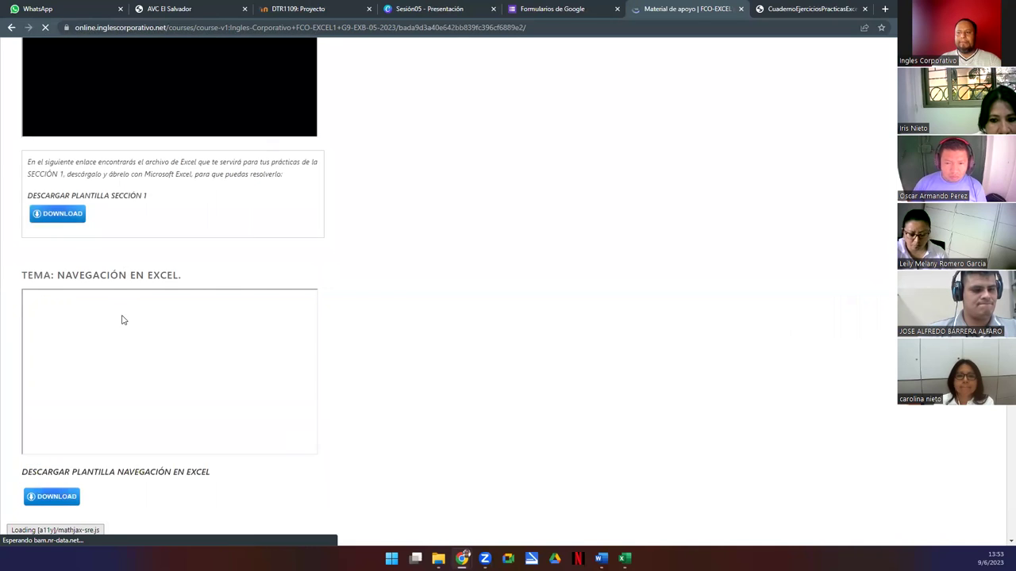
scroll(124, 329, down, 3)
scroll(135, 361, down, 3)
scroll(134, 359, down, 3)
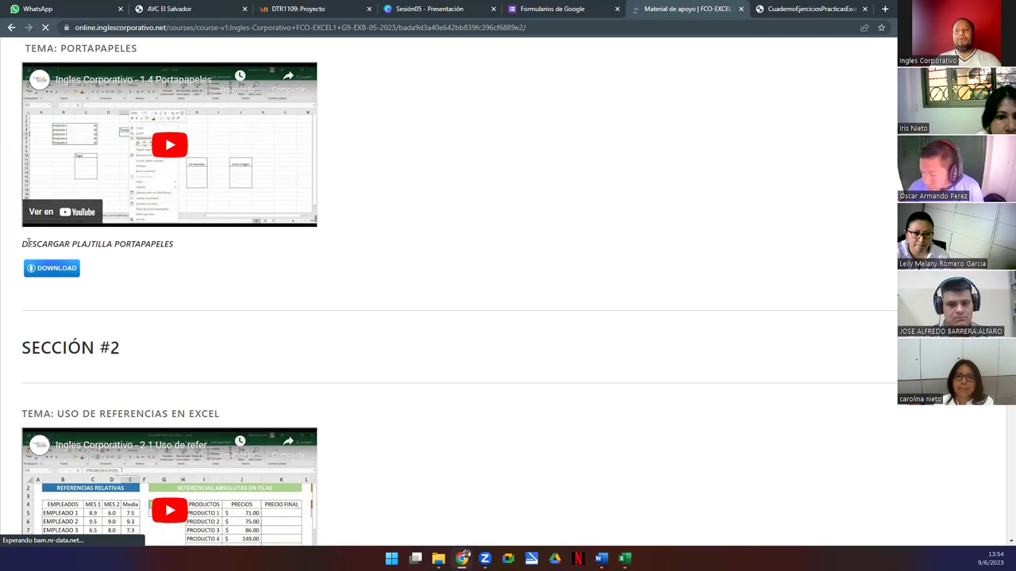
drag(22, 247, 180, 253)
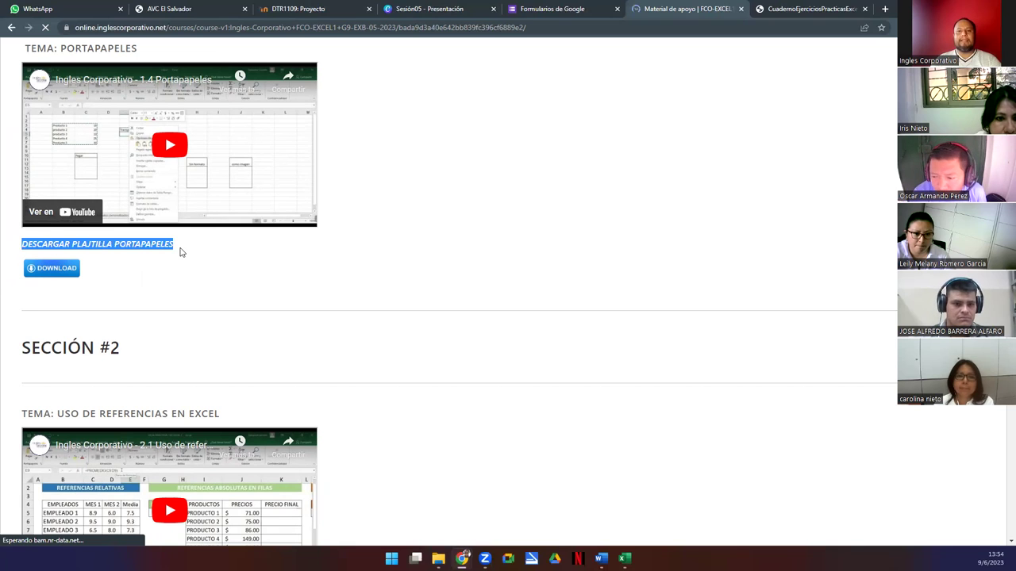
click(180, 252)
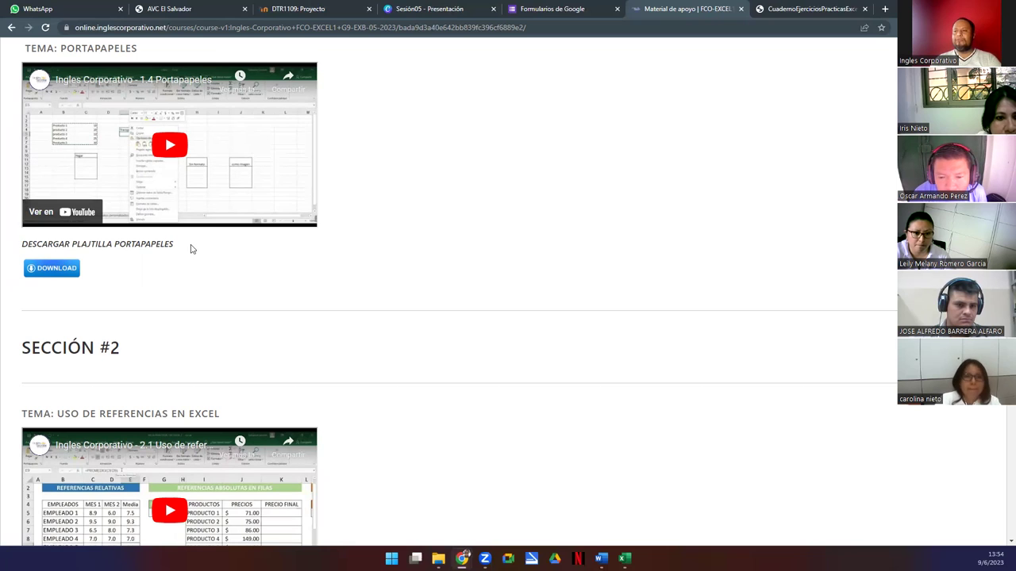
Step: Watch the 1.4 Portapapeles video in full screen up to about 0:52, pausing it and returning to the course page
click(167, 146)
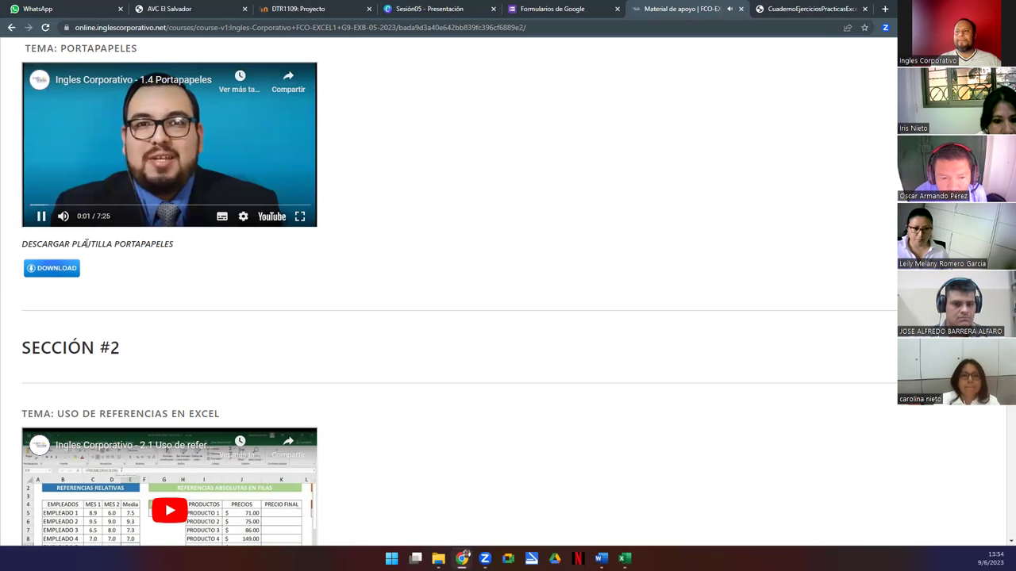
click(37, 218)
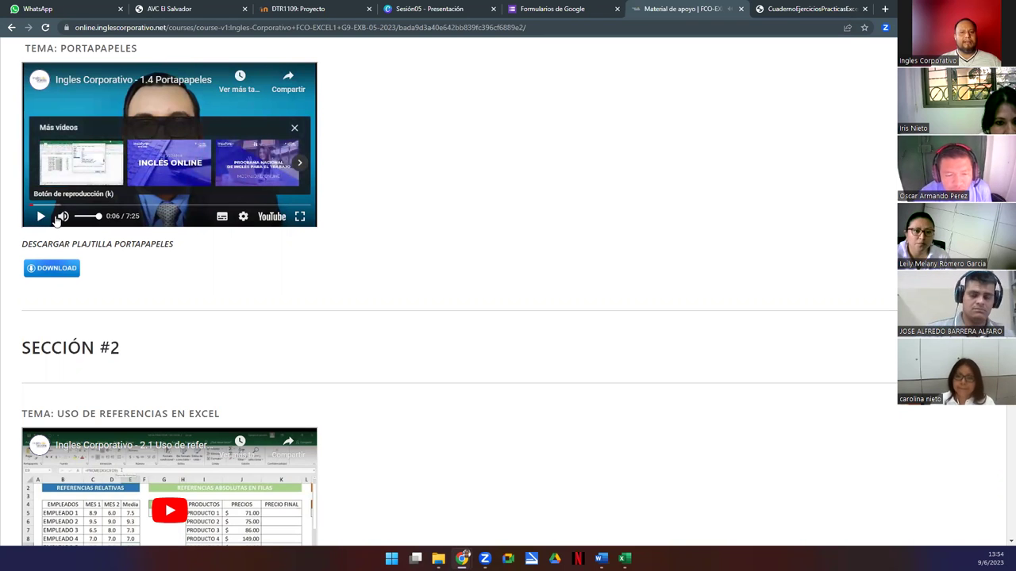
click(300, 217)
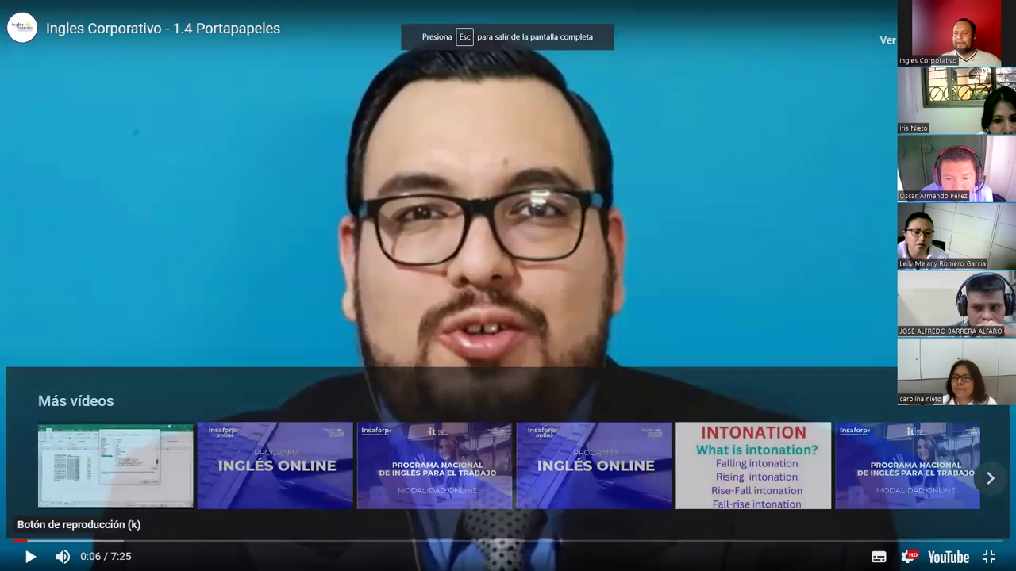
click(24, 555)
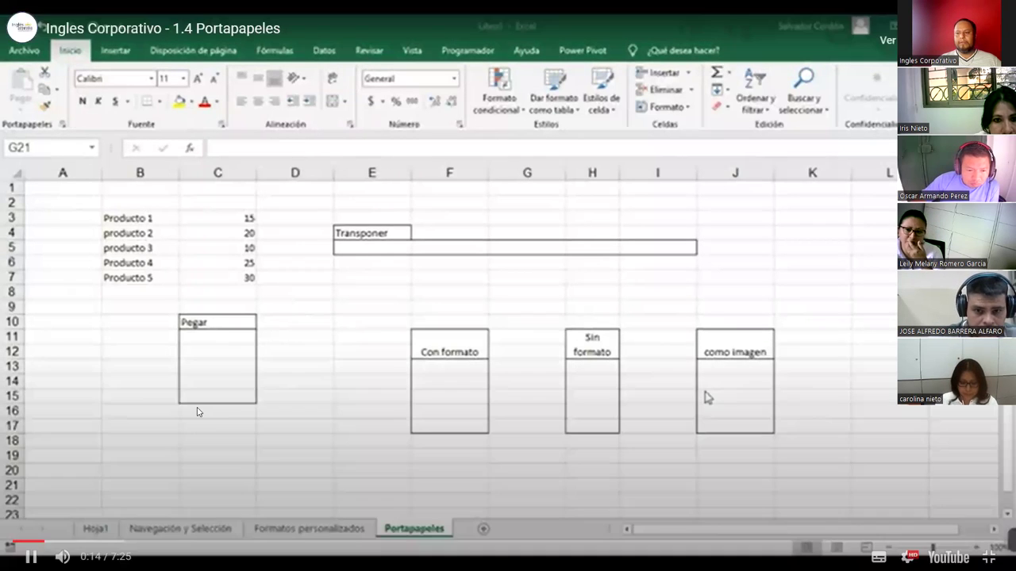
click(31, 556)
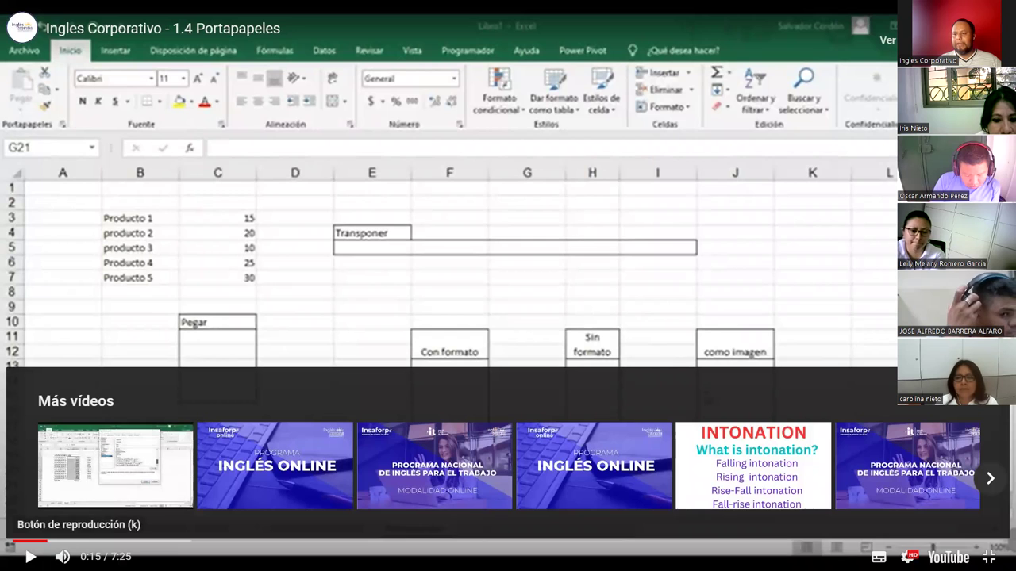
click(30, 557)
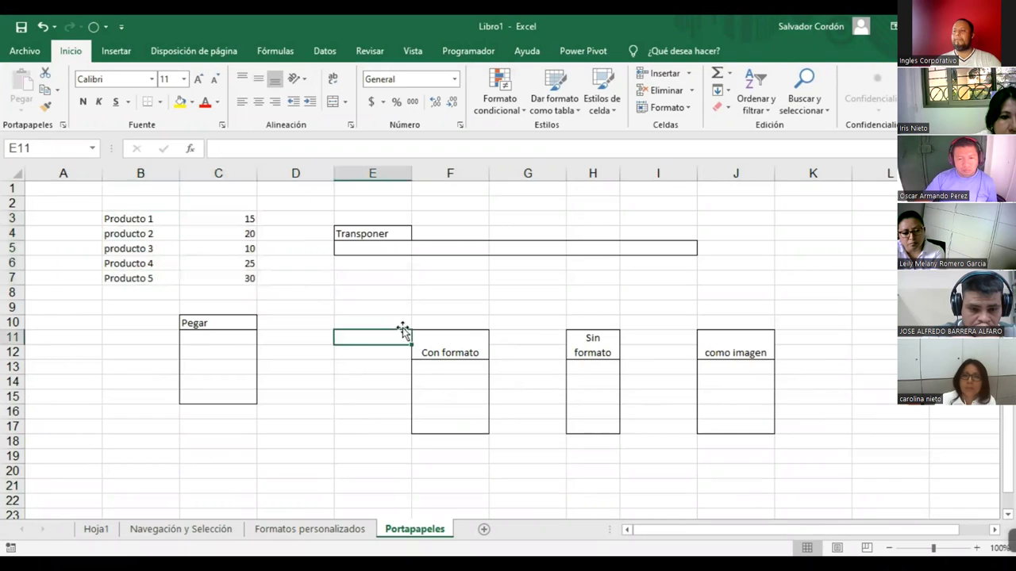
drag(246, 219, 248, 277)
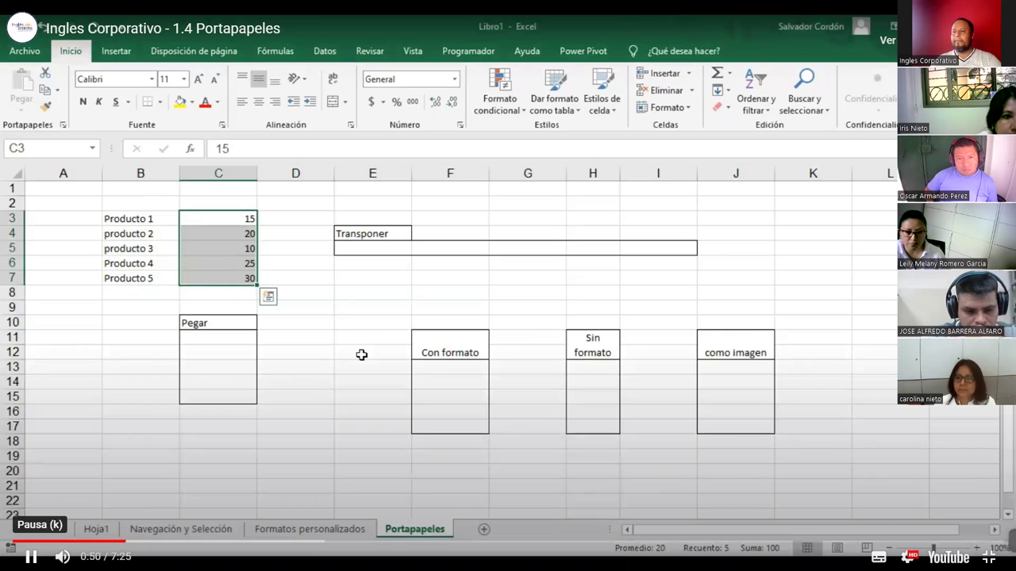
click(31, 557)
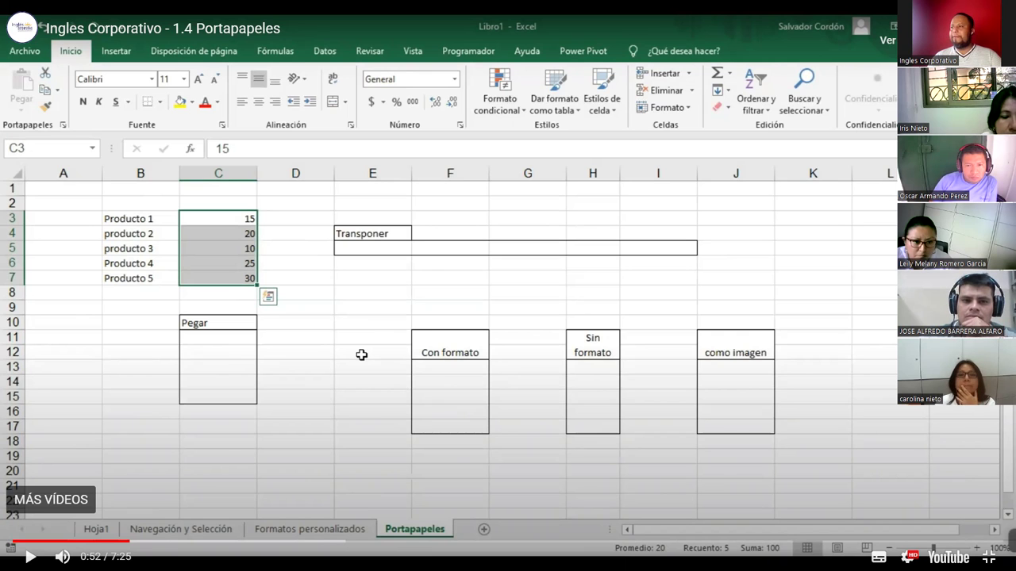
click(506, 39)
Step: Return to the course content and open Foro de discusión y preguntas clase #5 Portapapeles in Sección 1
scroll(211, 263, up, 15)
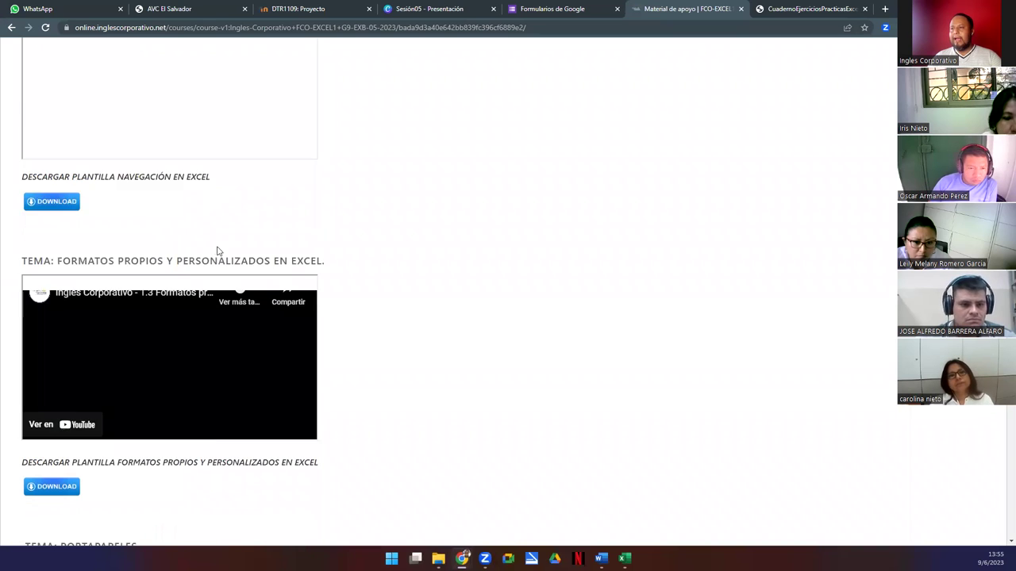
click(13, 106)
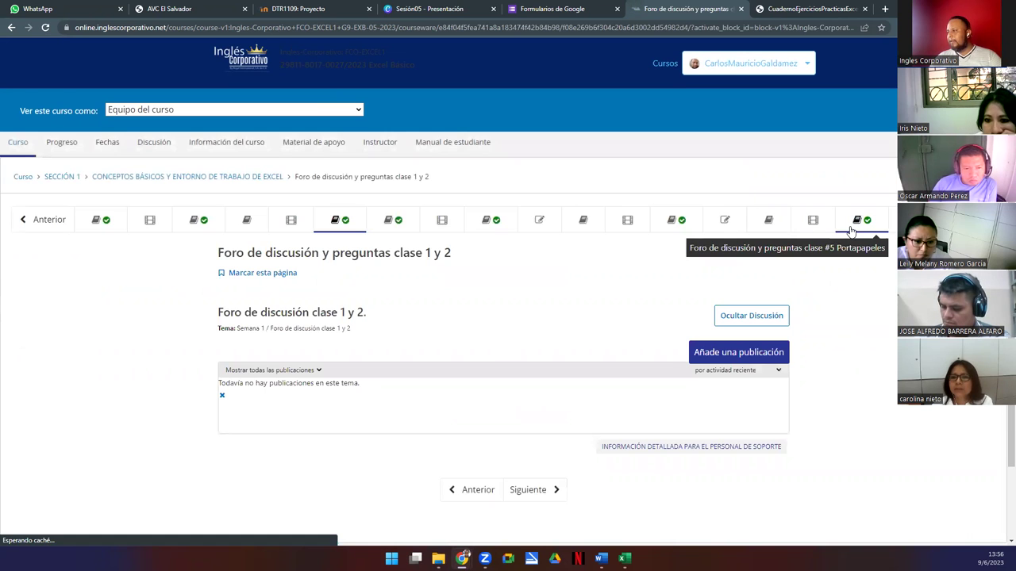
click(847, 230)
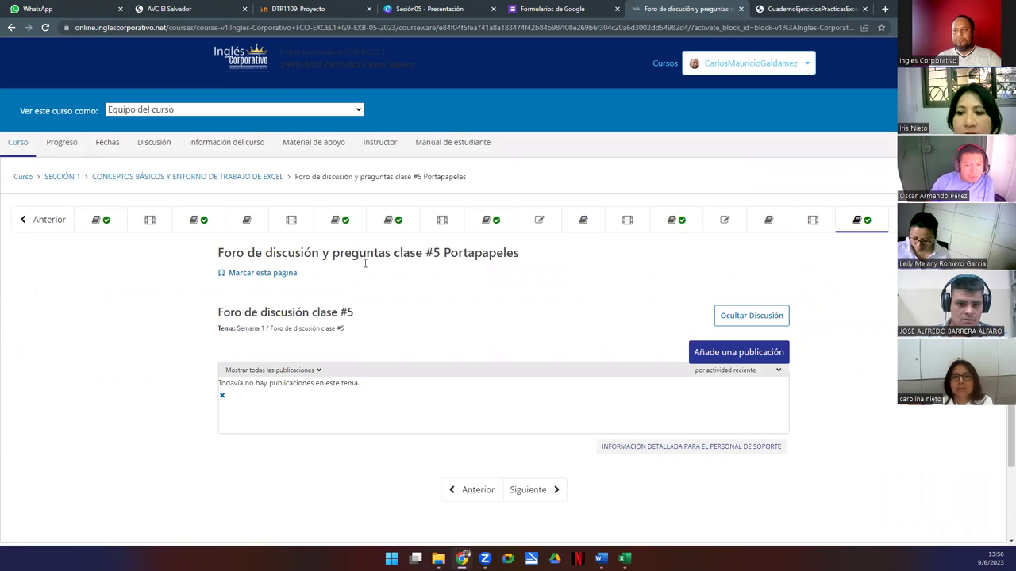
Step: Start a new publication of type Discusión in the class #5 forum and title it "Sobre el Portapapeles"
click(721, 356)
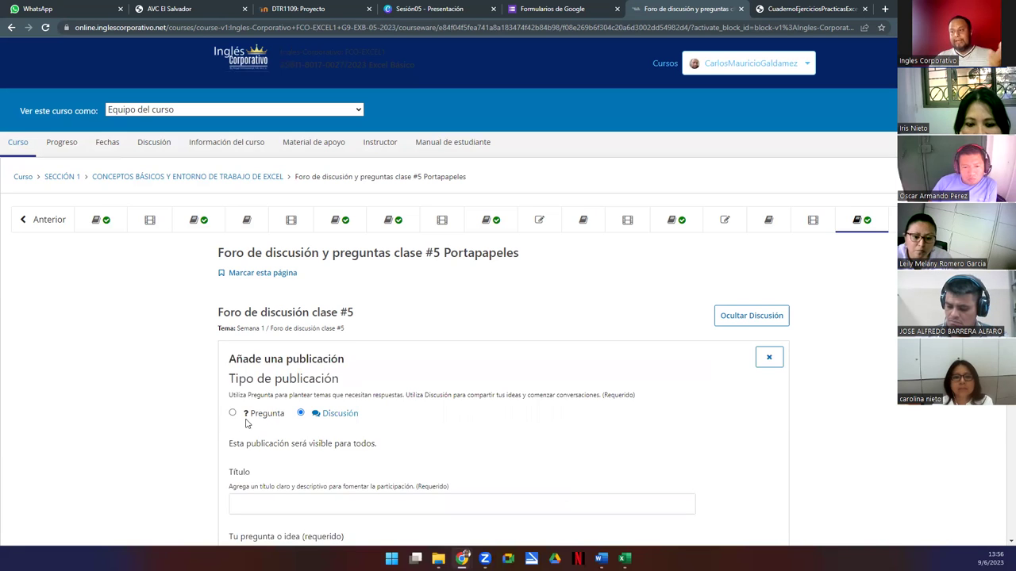
scroll(274, 396, down, 3)
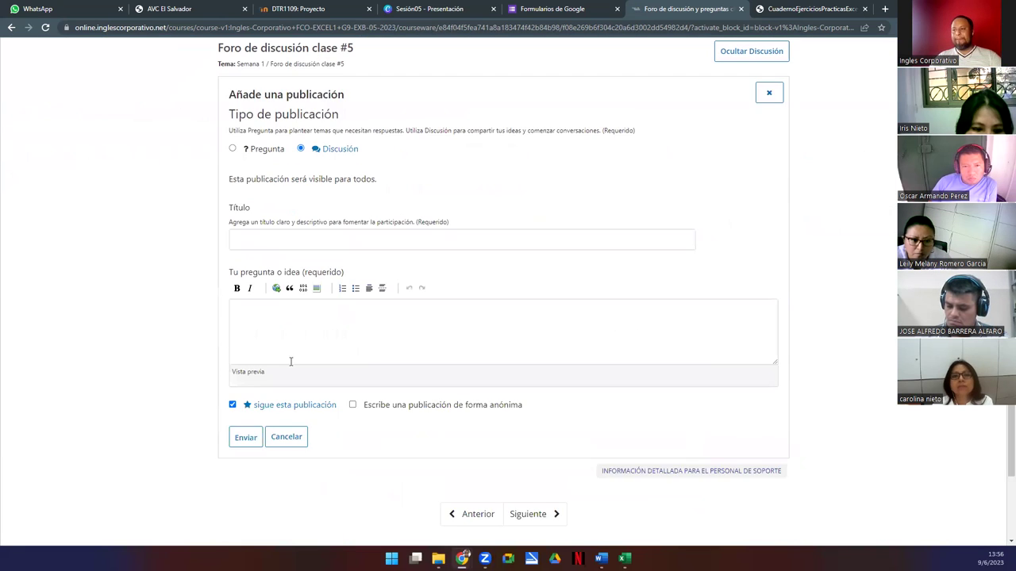
click(286, 244)
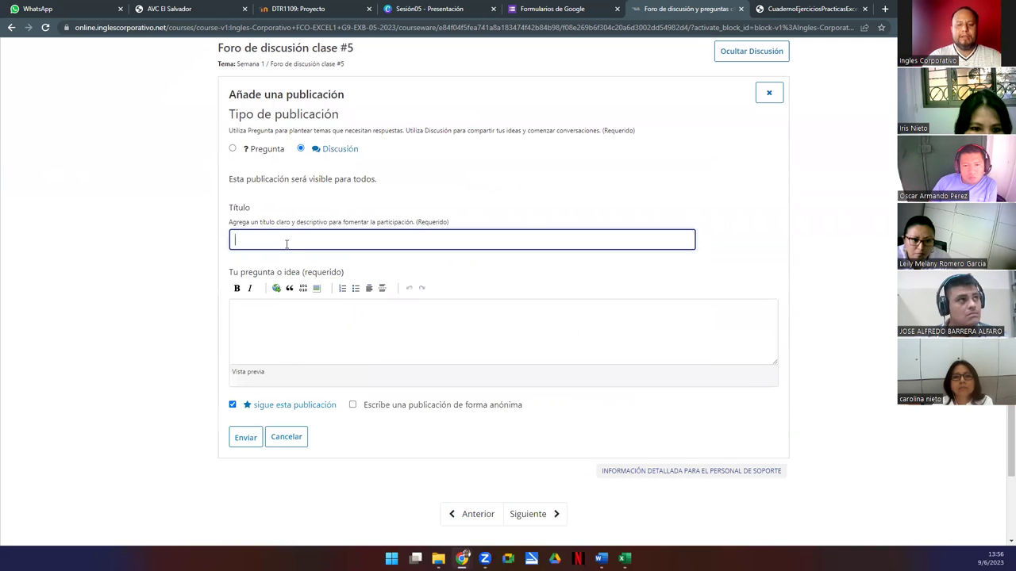
text(Sobre el Porta)
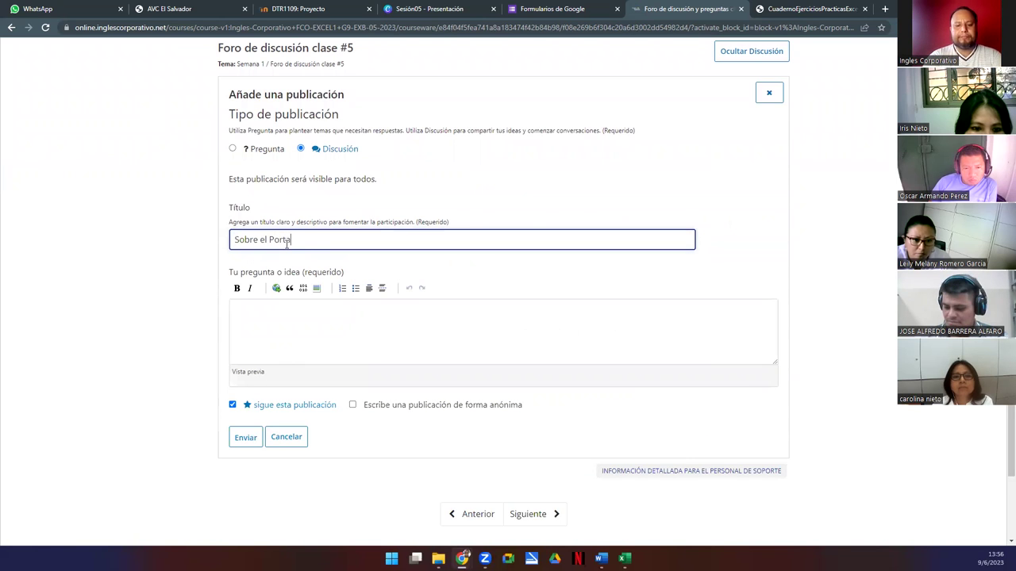
text(papeles)
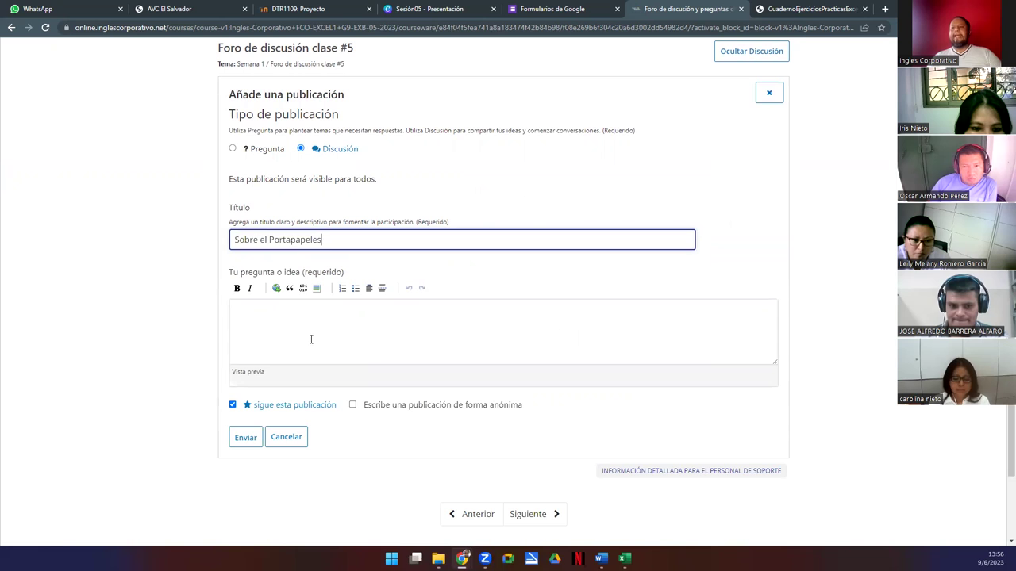
Step: Write the post body "Cuales son las formas que se mencionan en el video sobre las de Pegar. Usando el Portapapeles."
click(311, 340)
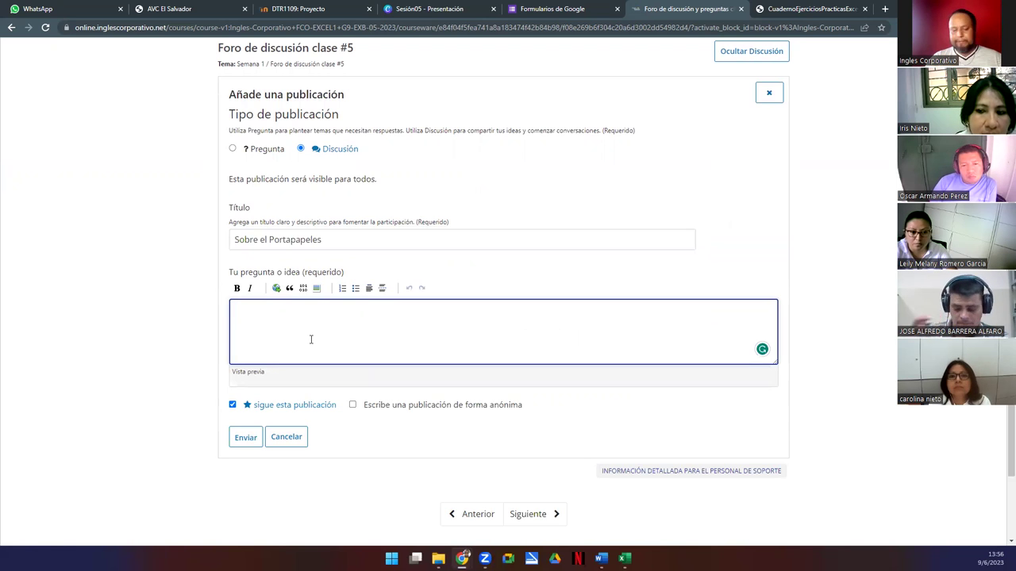
text(Cuales son)
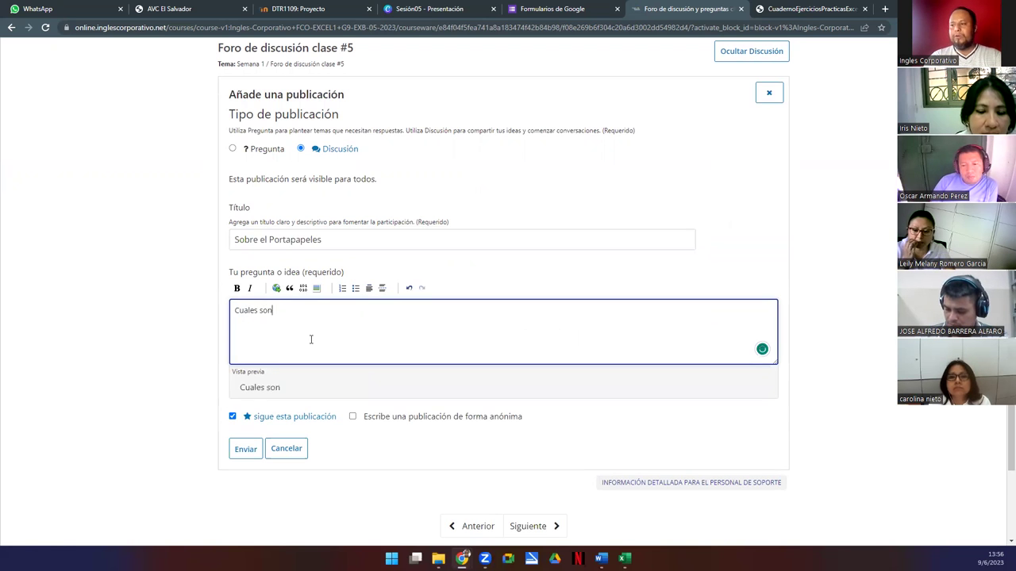
text( las formas que se)
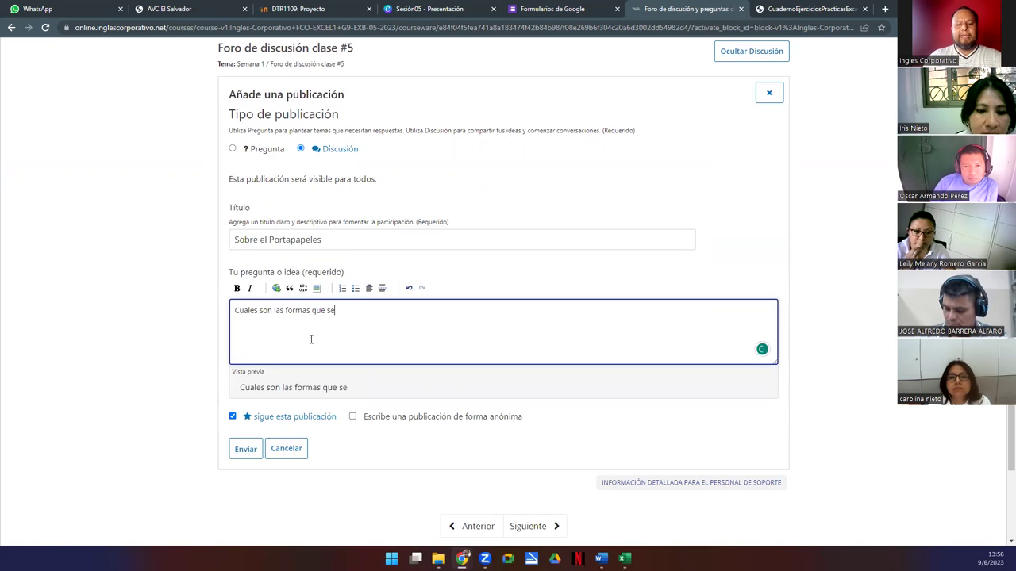
text( mencionan en el v)
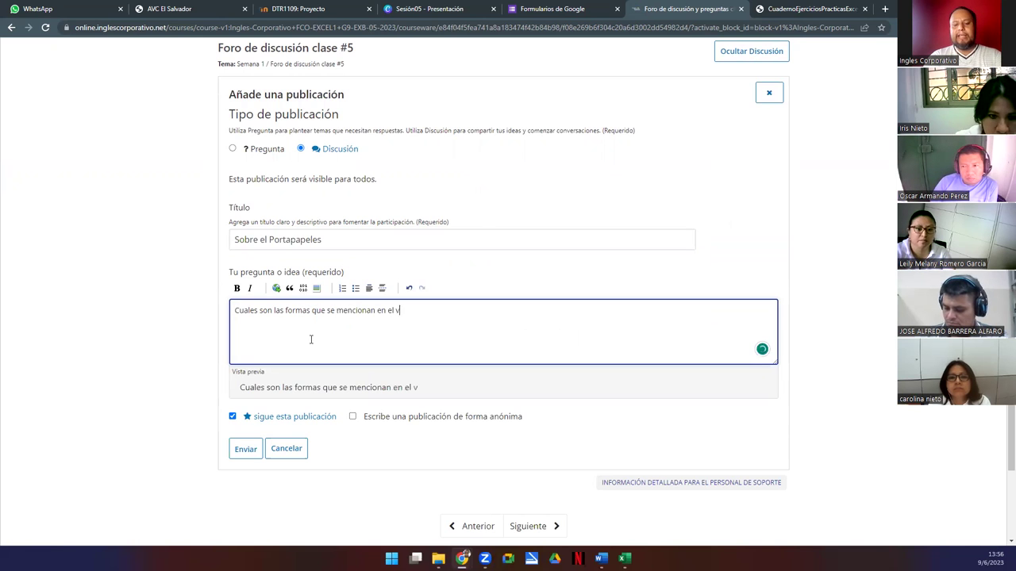
text(ideo sobre )
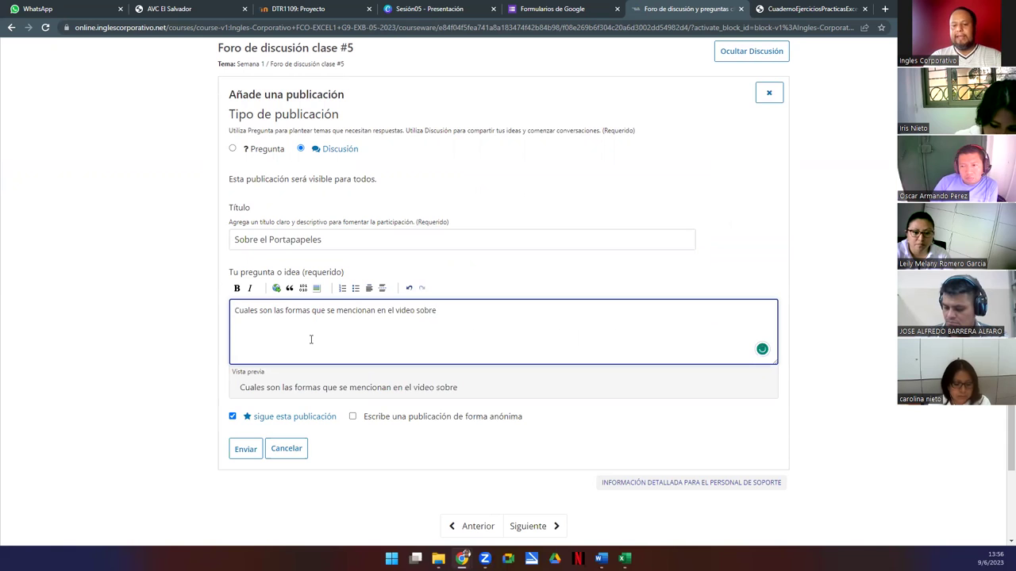
text(las de )
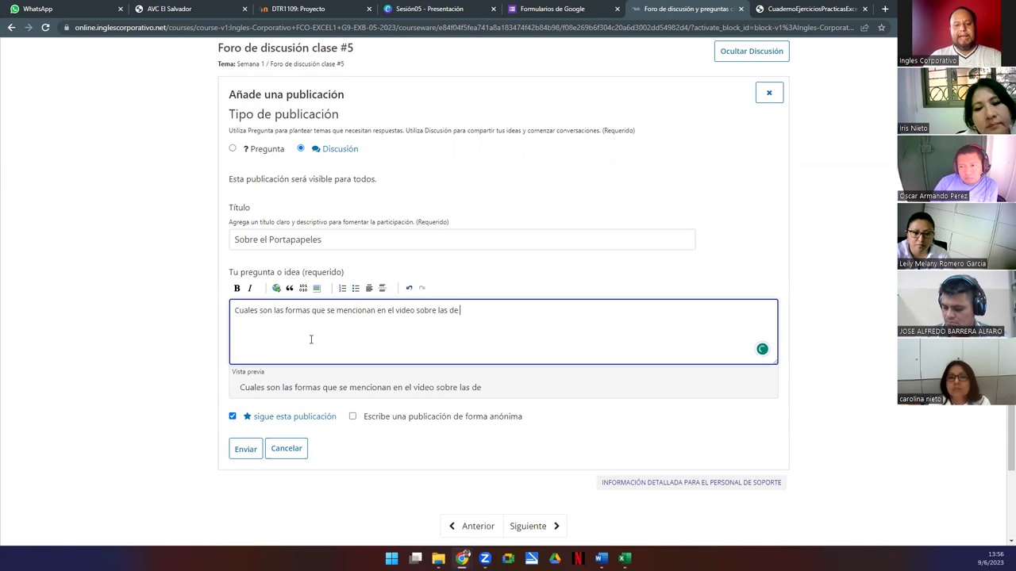
text(Pegar. U)
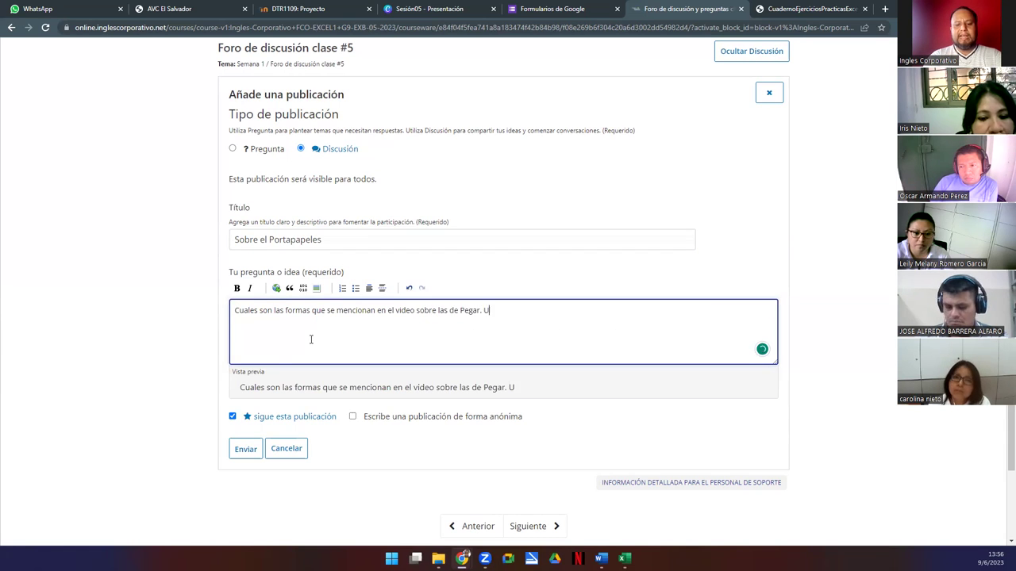
text(sando el POrtapapeles.)
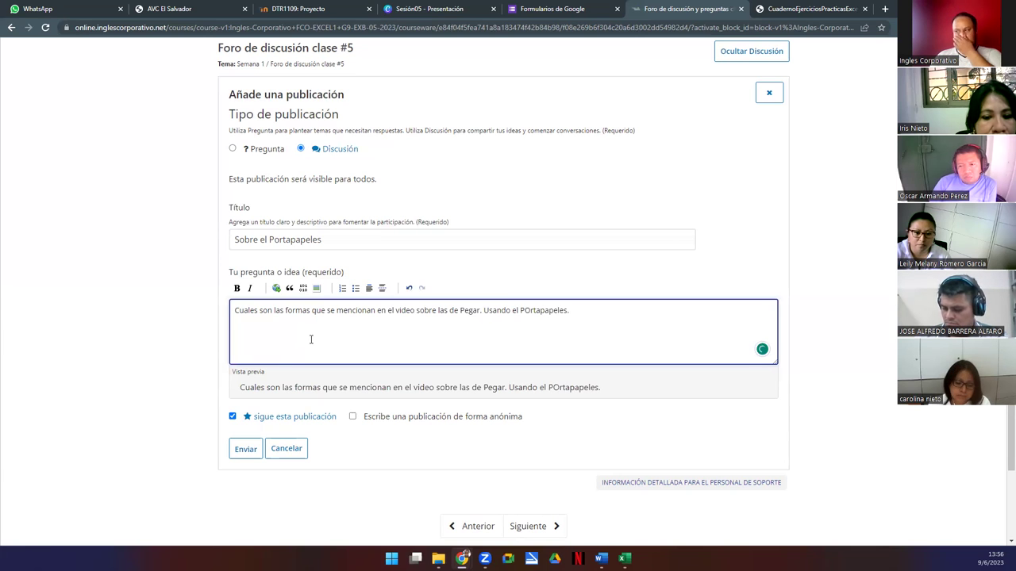
key(ctrl+Left)
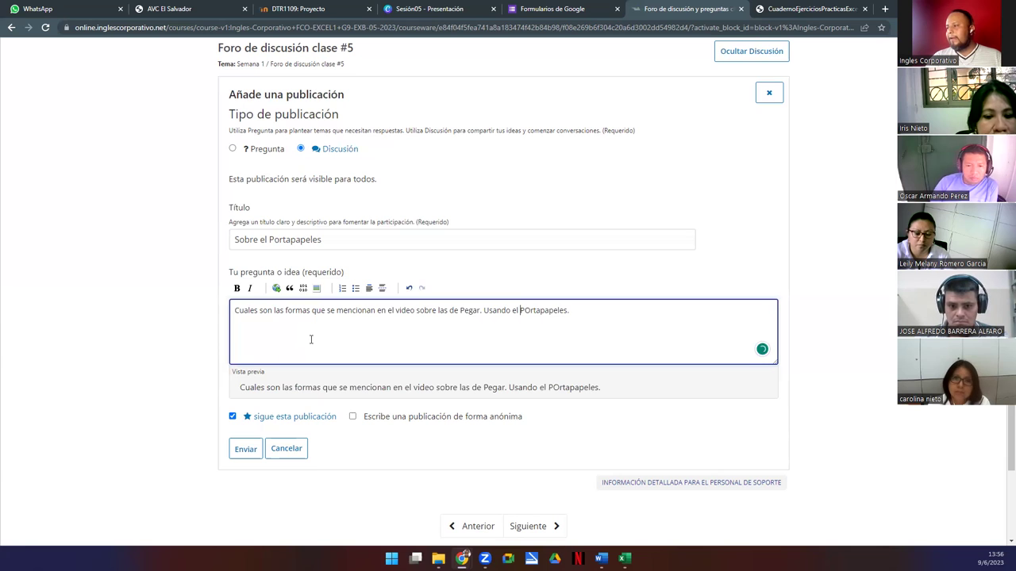
key(Delete)
text(o)
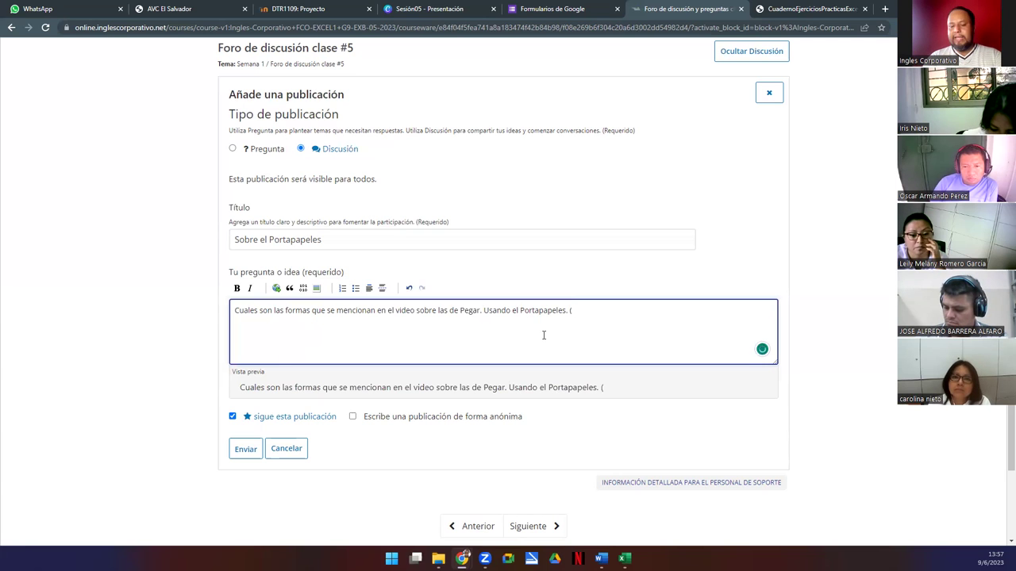
Step: Add "(Por favor tratar de explicar como usted entiende cada forma)." to the end of the post body
text(or favor )
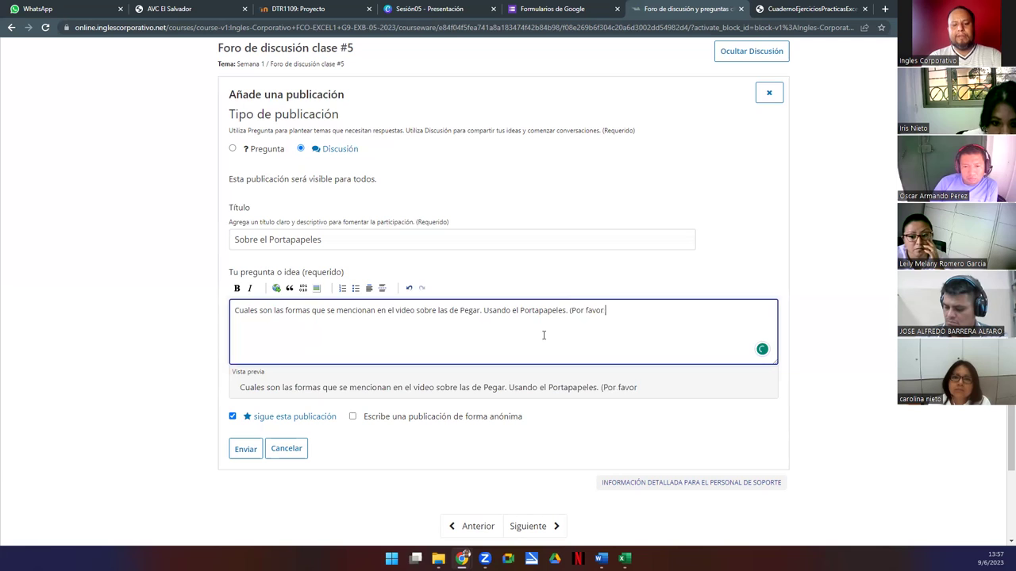
text(tratar de explicar como usted)
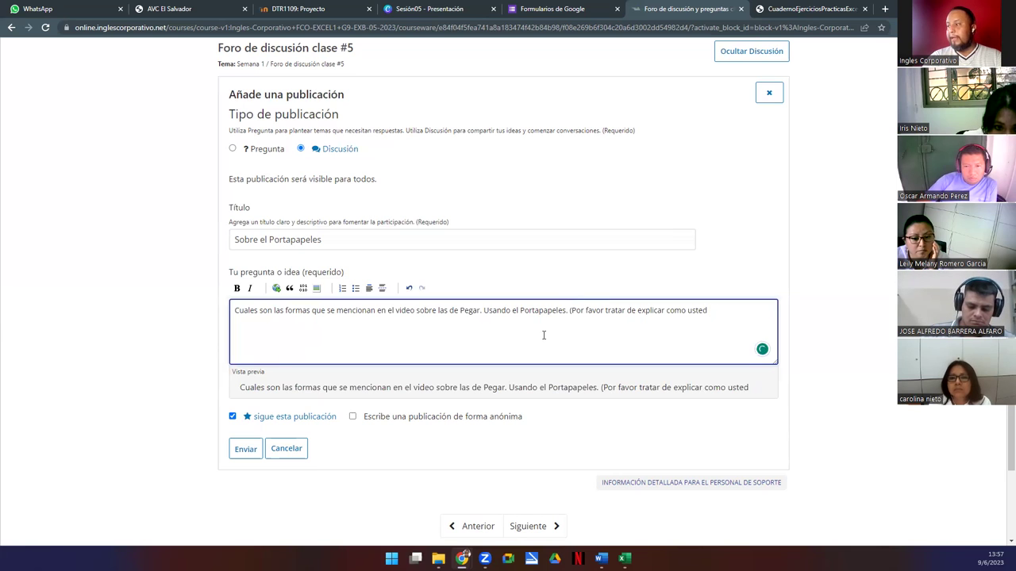
text( loentiende cada)
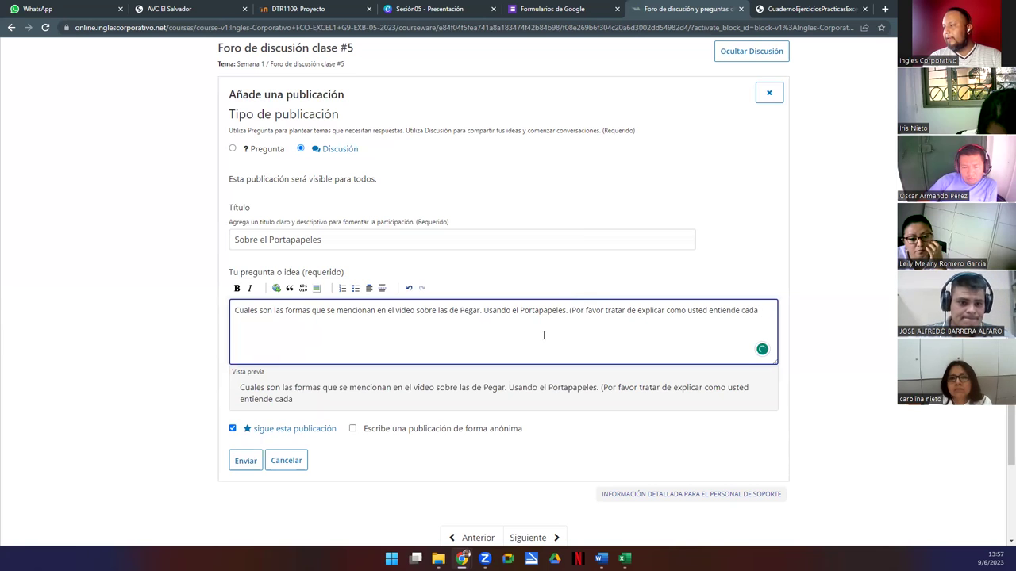
text( forma).)
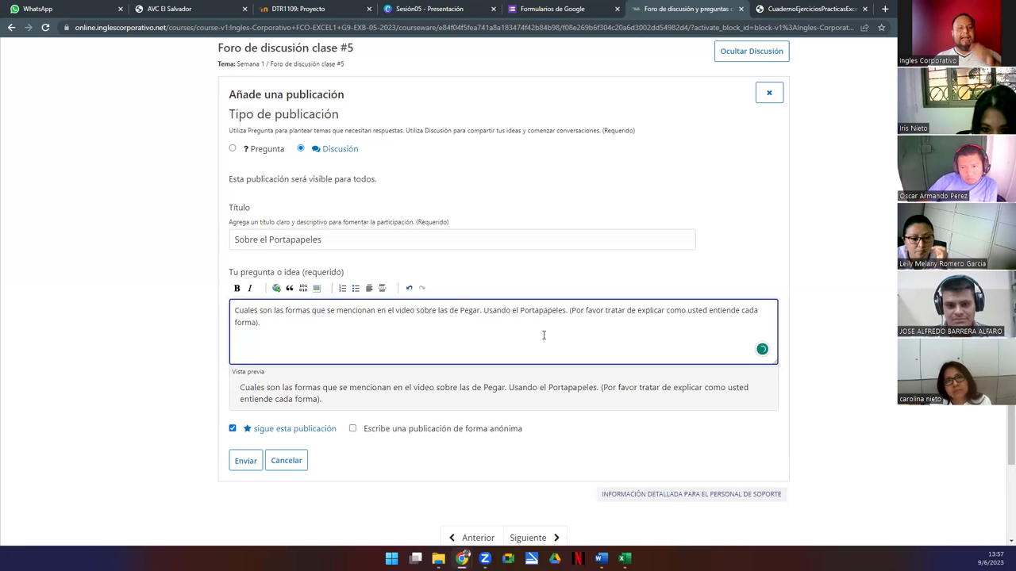
Step: Submit the publication "Sobre el Portapapeles" to the class #5 forum and open its thread at the response box
click(246, 461)
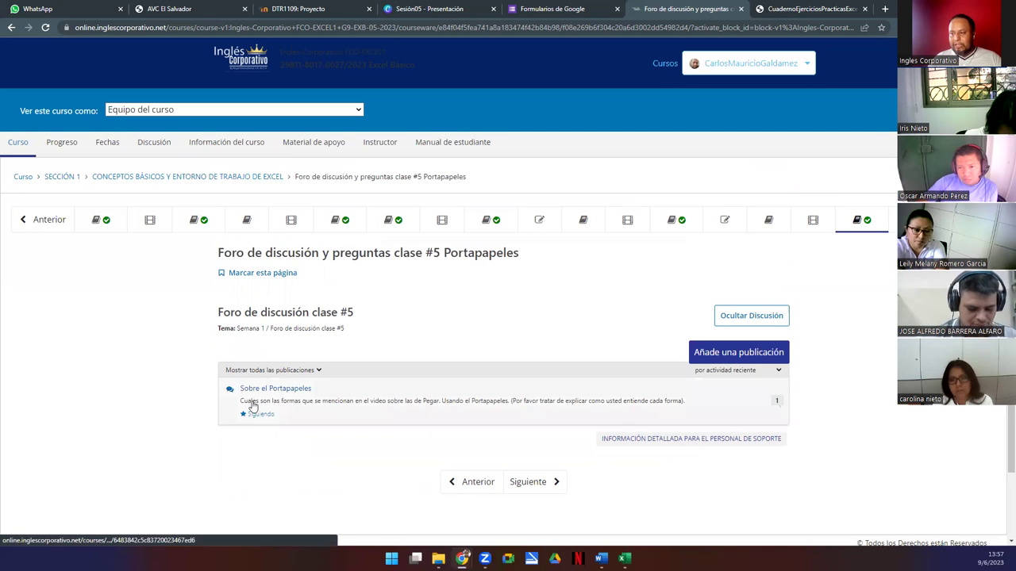
click(270, 389)
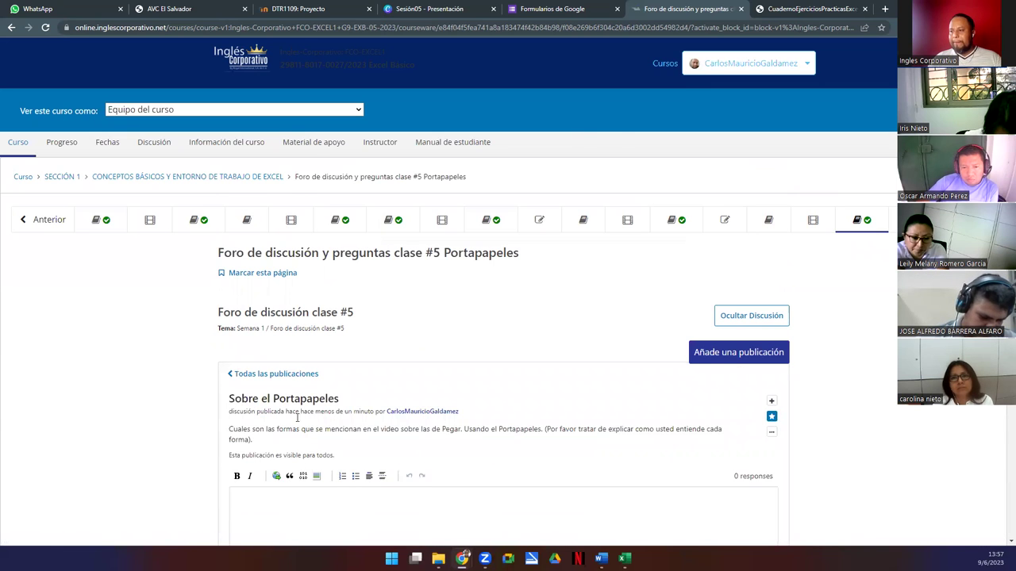
scroll(115, 410, down, 3)
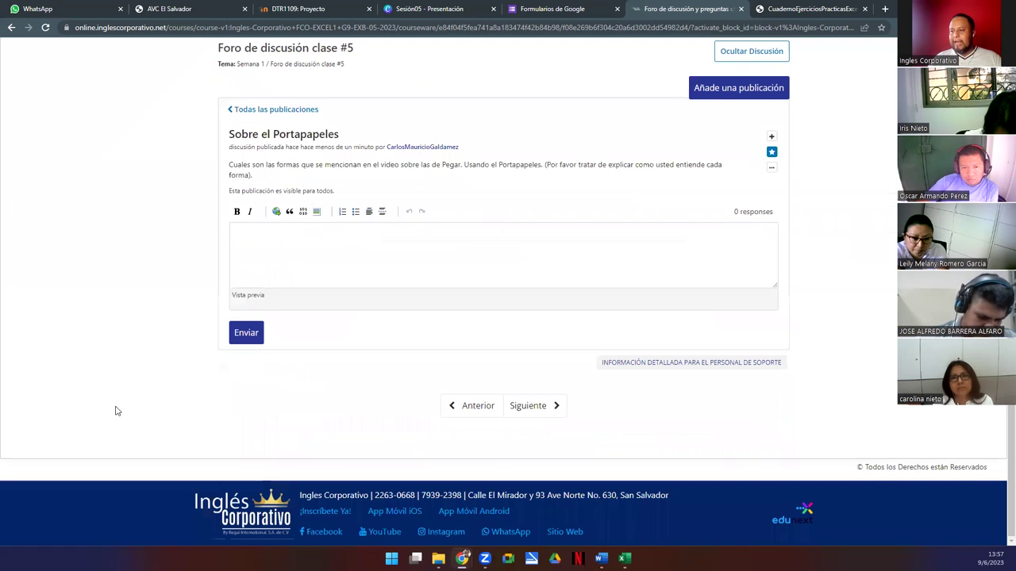
click(354, 258)
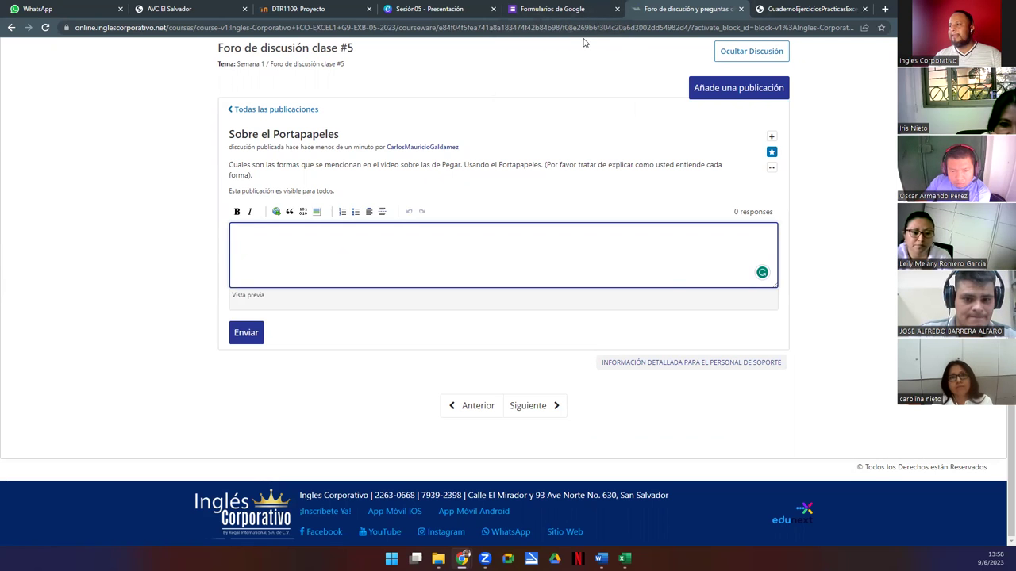
Step: Download the Portapapeles template listed under Sección #1 in the course's Material de apoyo
scroll(557, 64, up, 4)
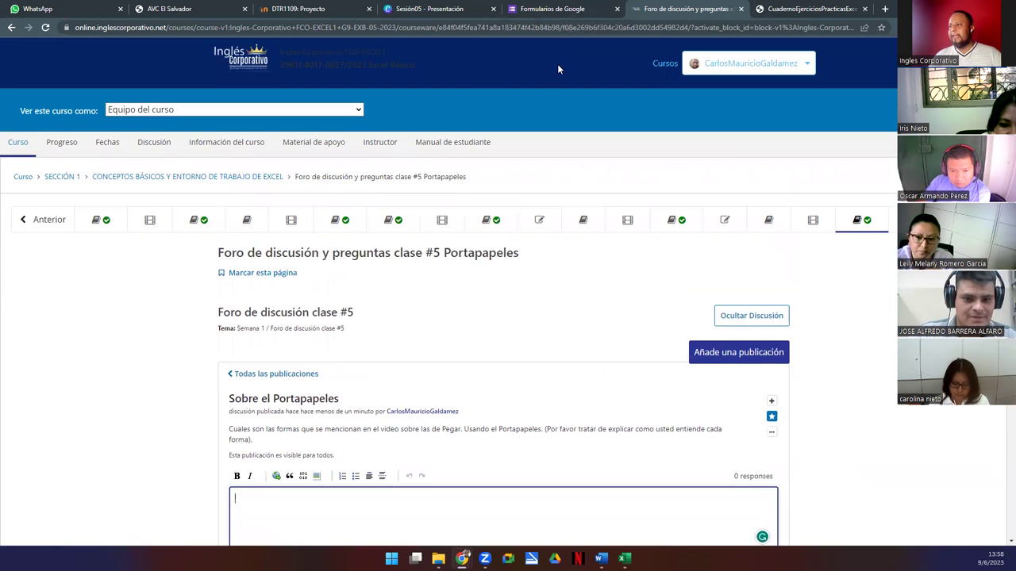
click(321, 144)
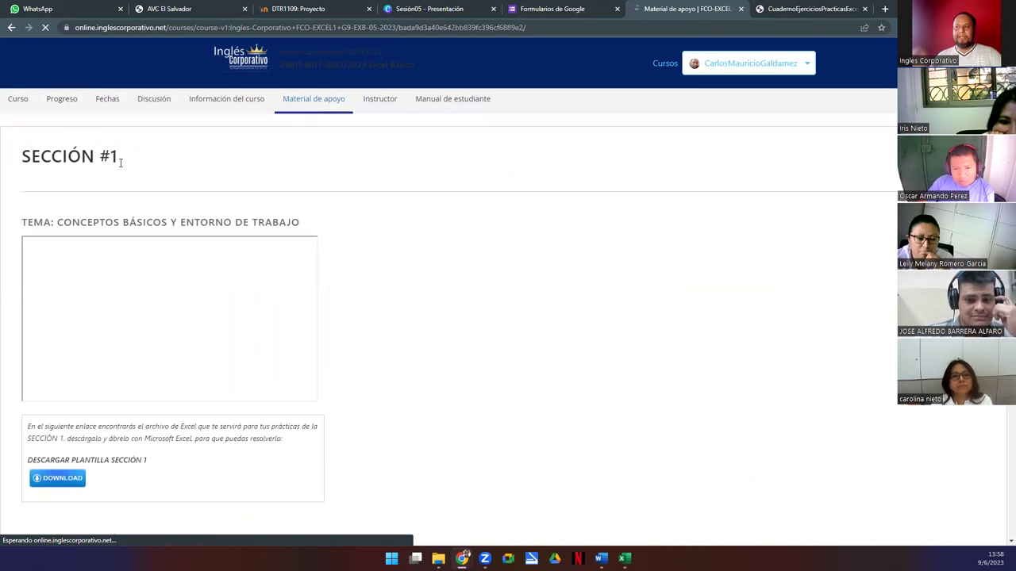
drag(31, 156, 120, 165)
scroll(130, 198, down, 7)
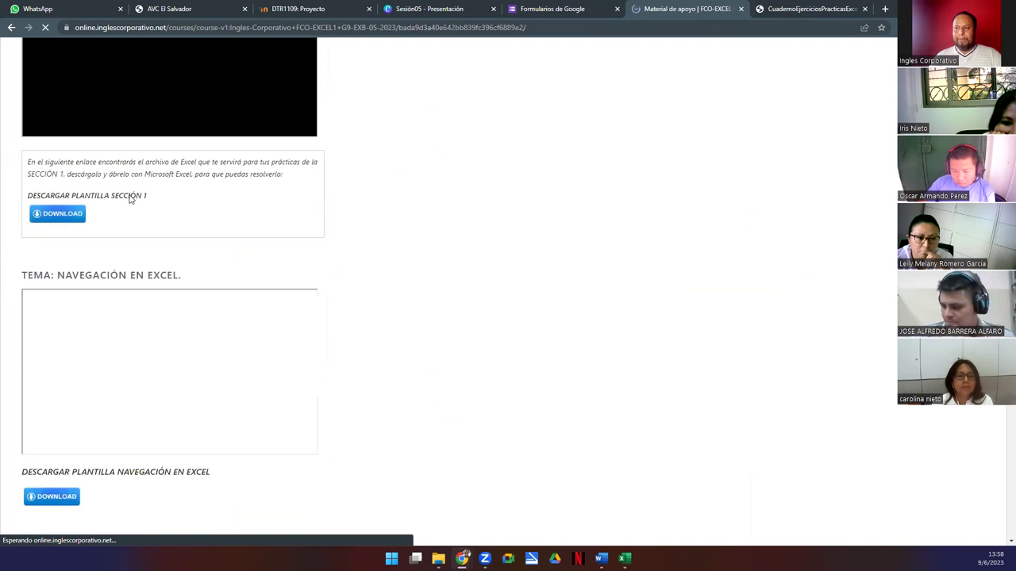
scroll(151, 226, down, 6)
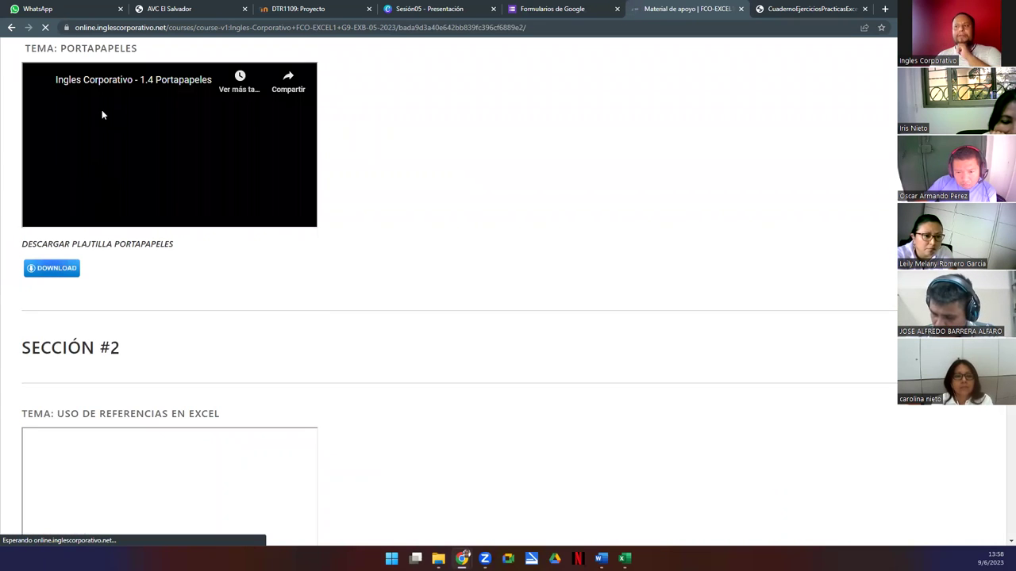
click(46, 272)
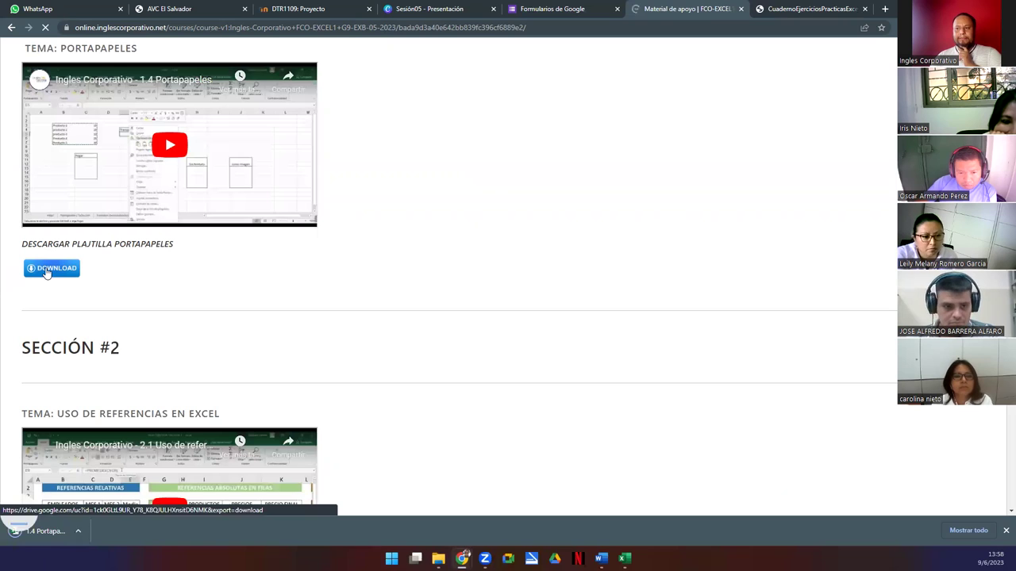
Step: Open the downloaded 1.4 Portapapeles workbook in Excel and enable editing
click(57, 530)
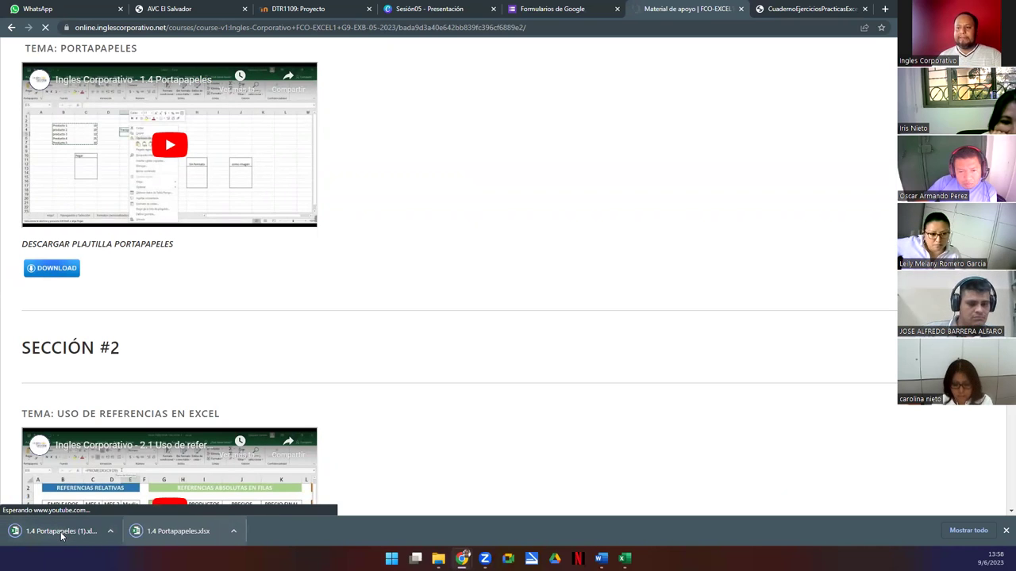
click(112, 533)
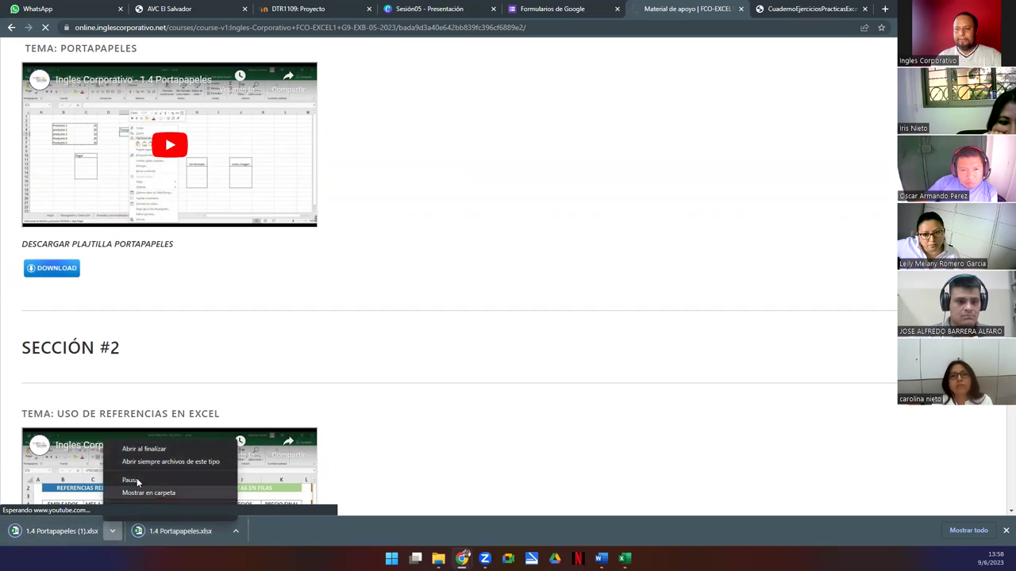
click(125, 495)
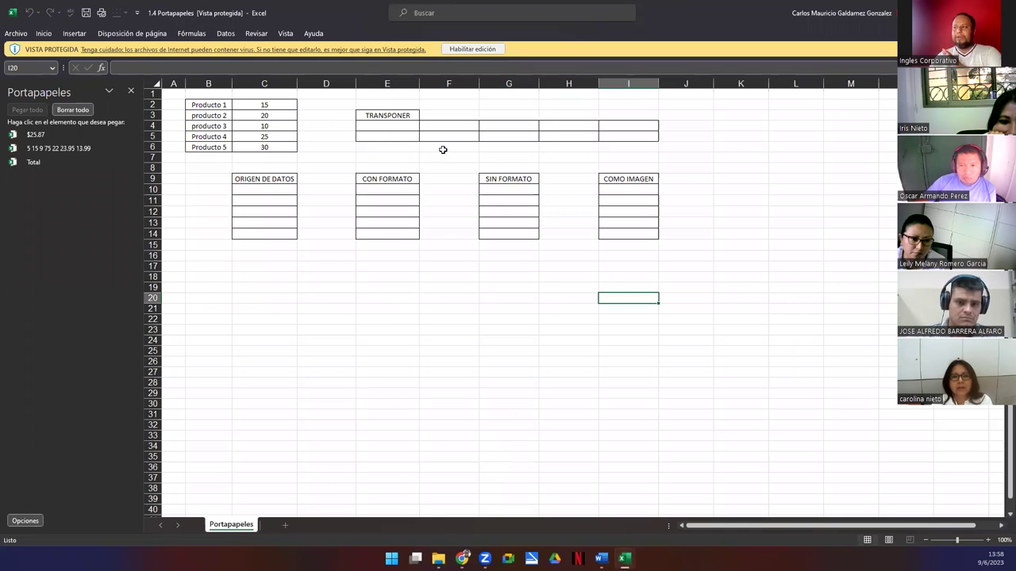
click(473, 49)
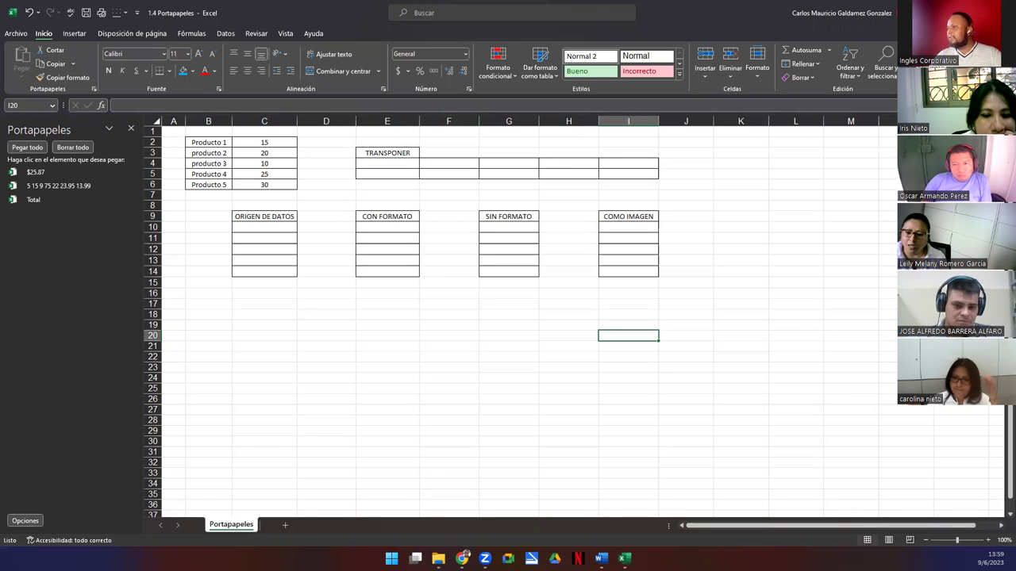
Step: Close the 1.4 Portapapeles and Semana1 workbooks, saving Semana1
key(alt+Tab)
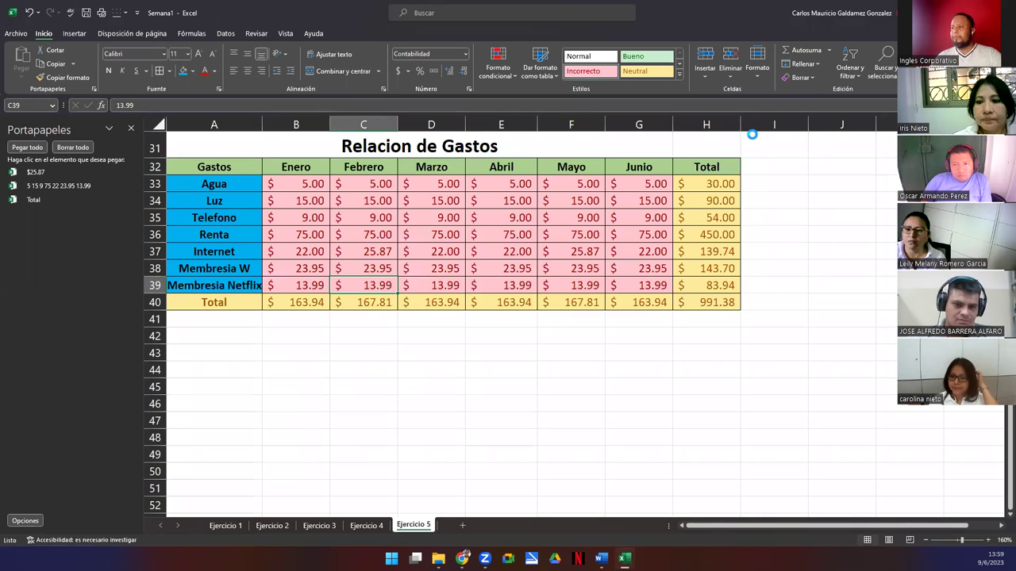
key(alt+F4)
click(514, 299)
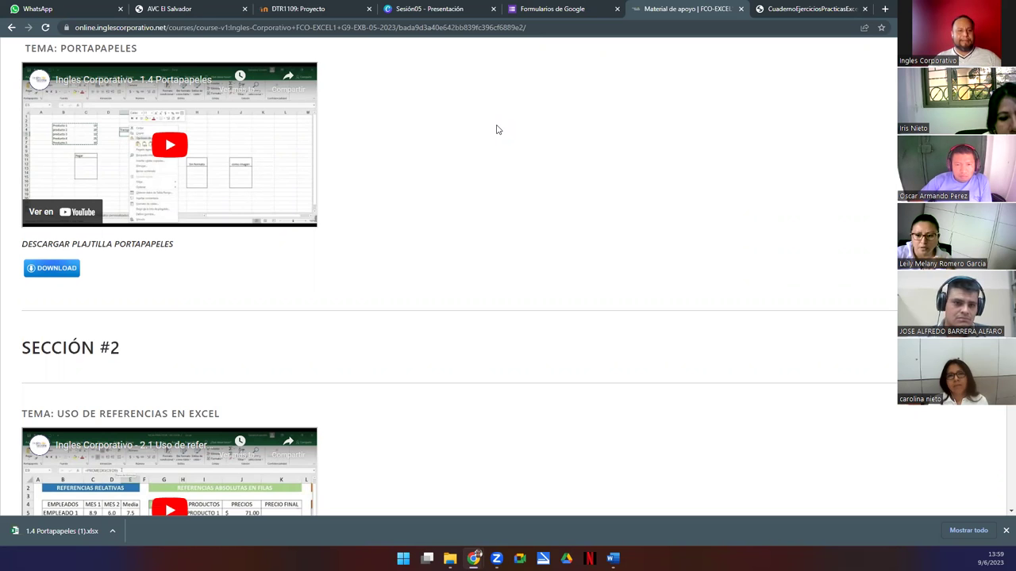
Step: Look through the exercises in the CuadernoEjerciciosPracticasExcelAvanzado PDF and return to the Material de apoyo page
click(781, 11)
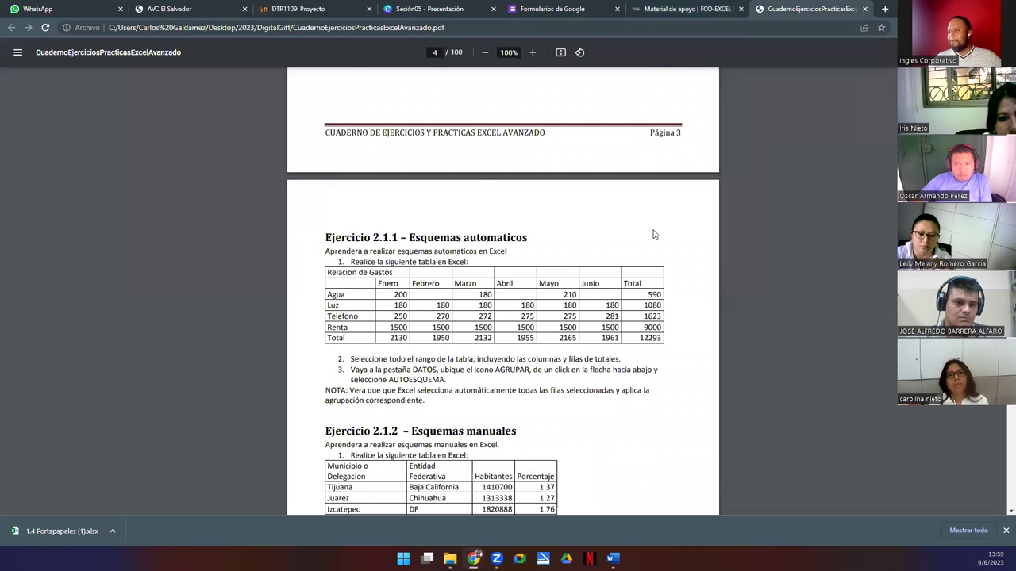
scroll(587, 274, down, 3)
scroll(587, 275, down, 3)
scroll(587, 276, down, 3)
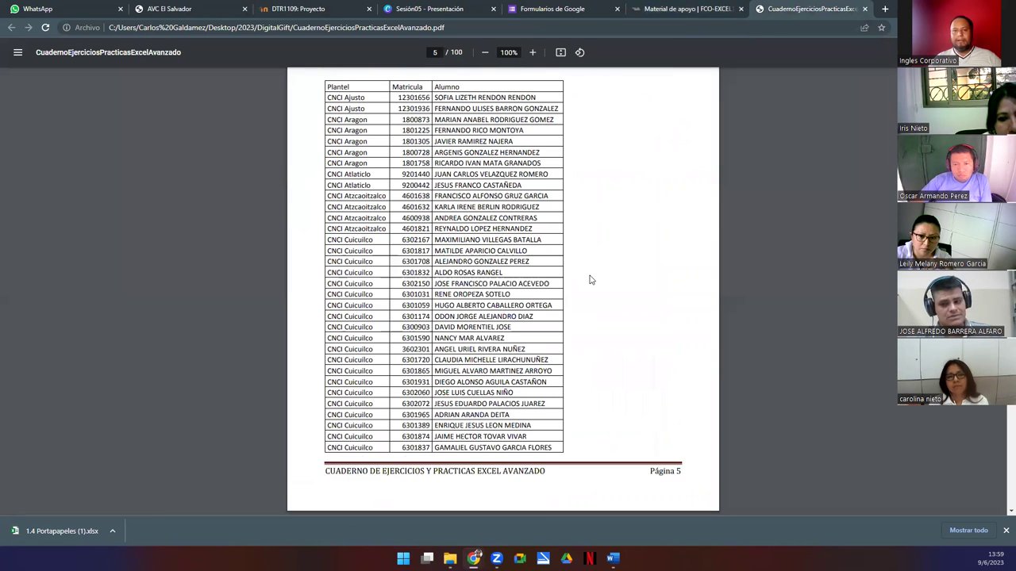
scroll(677, 296, up, 3)
key(Home)
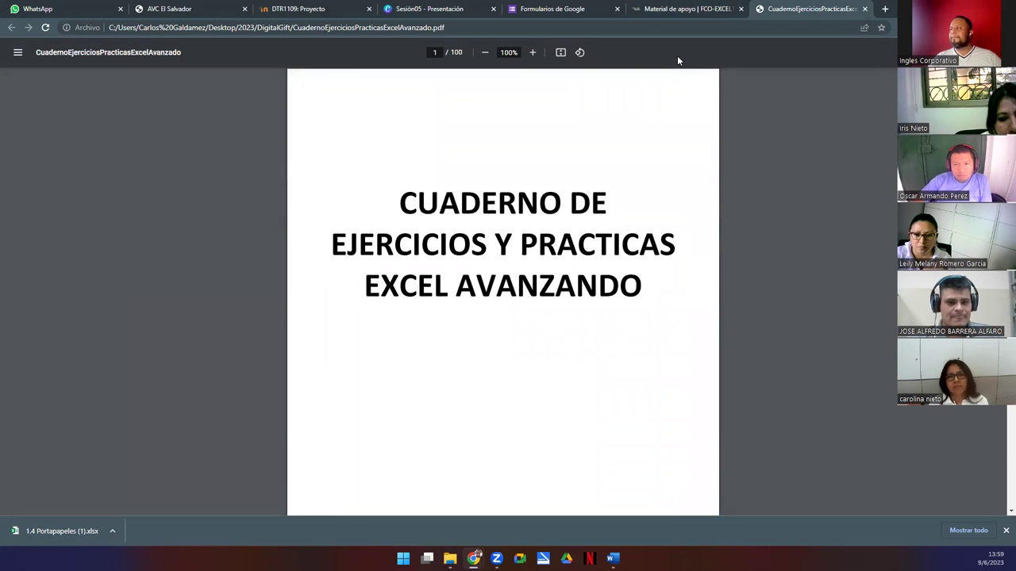
click(681, 9)
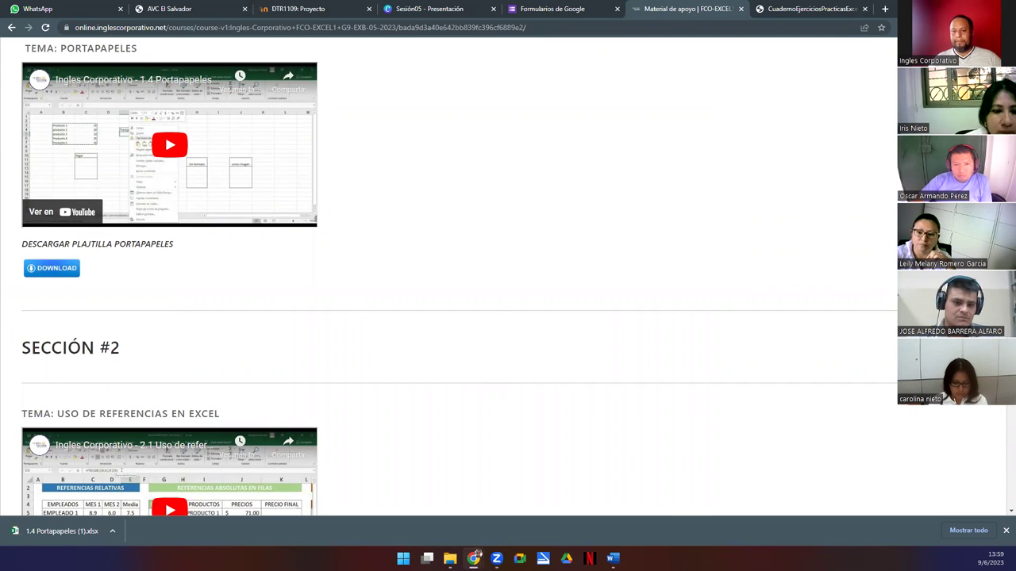
Step: Open the Semana1 workbook from the Excel Basico G9B(1) Ejercicios folder and maximize its window
click(450, 558)
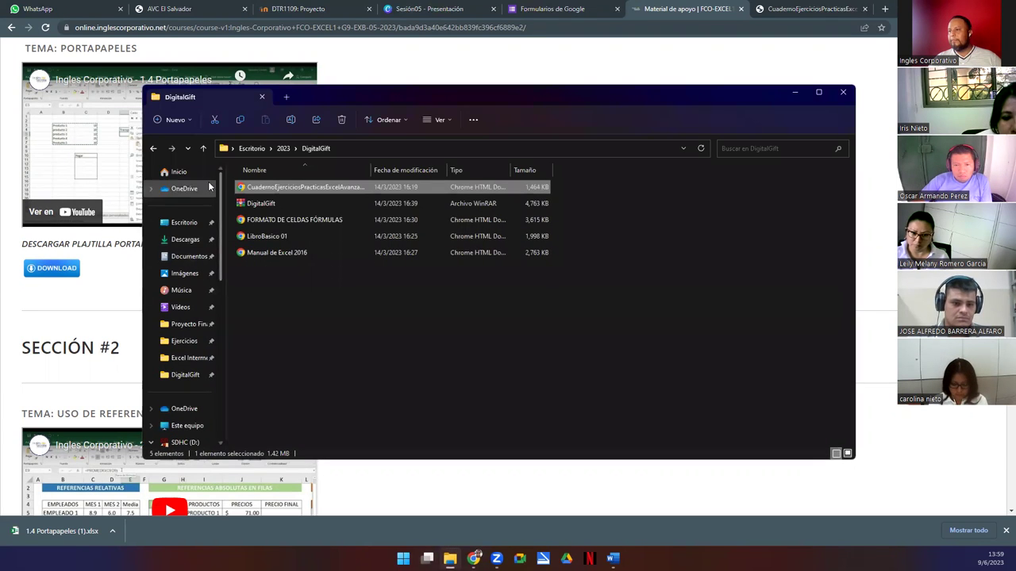
click(151, 149)
double_click(243, 285)
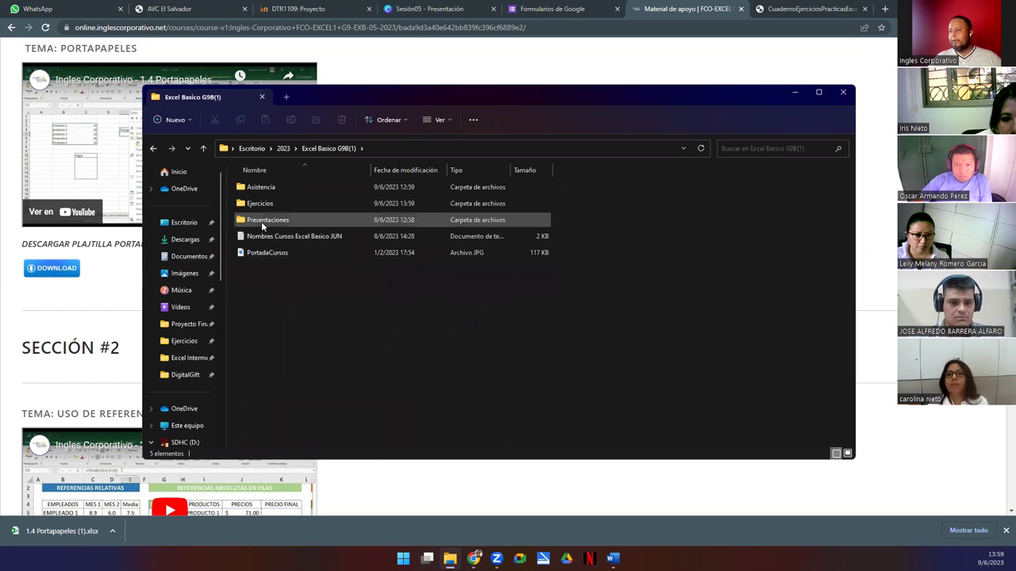
double_click(258, 204)
double_click(256, 192)
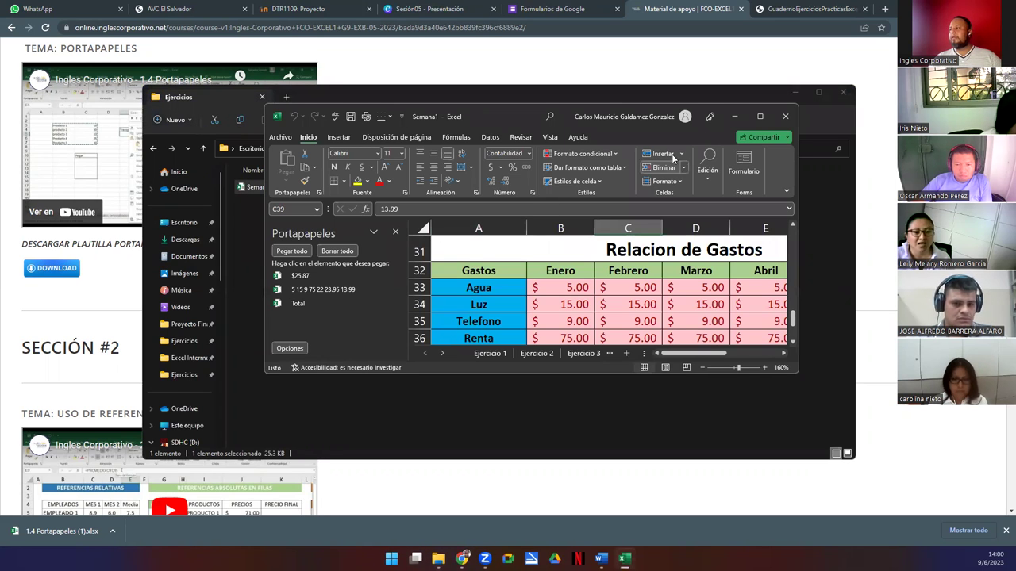
click(759, 116)
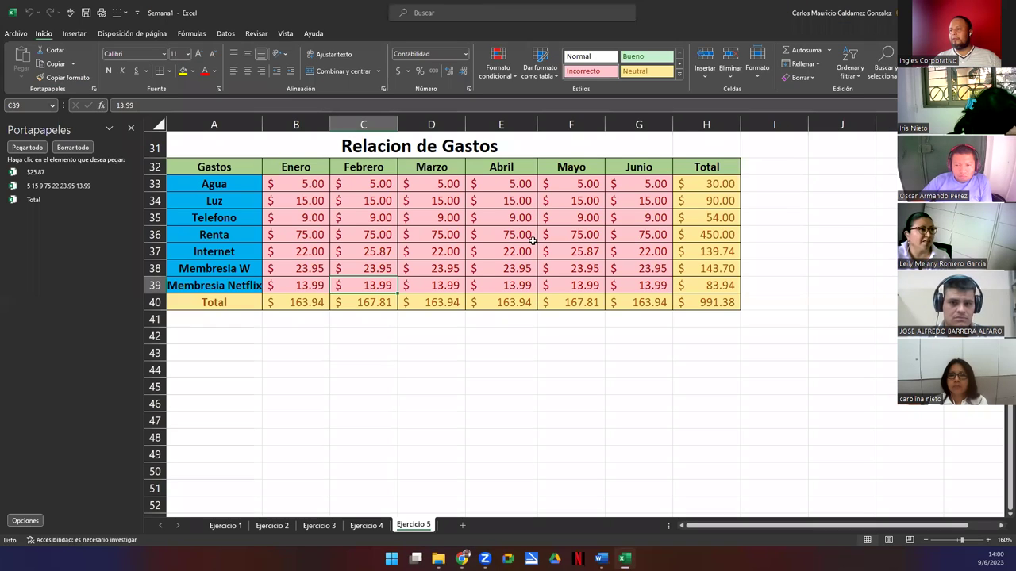
Step: Examine the table on the Ejercicio 4 sheet, and close the Semana1 workbook and put the folder window away
click(365, 526)
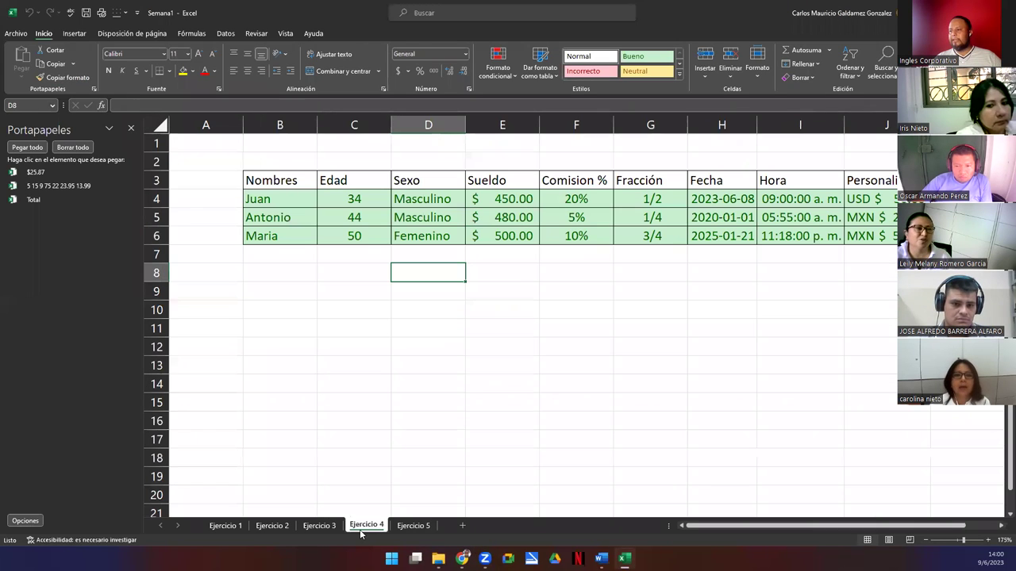
scroll(423, 342, down, 5)
scroll(424, 342, up, 5)
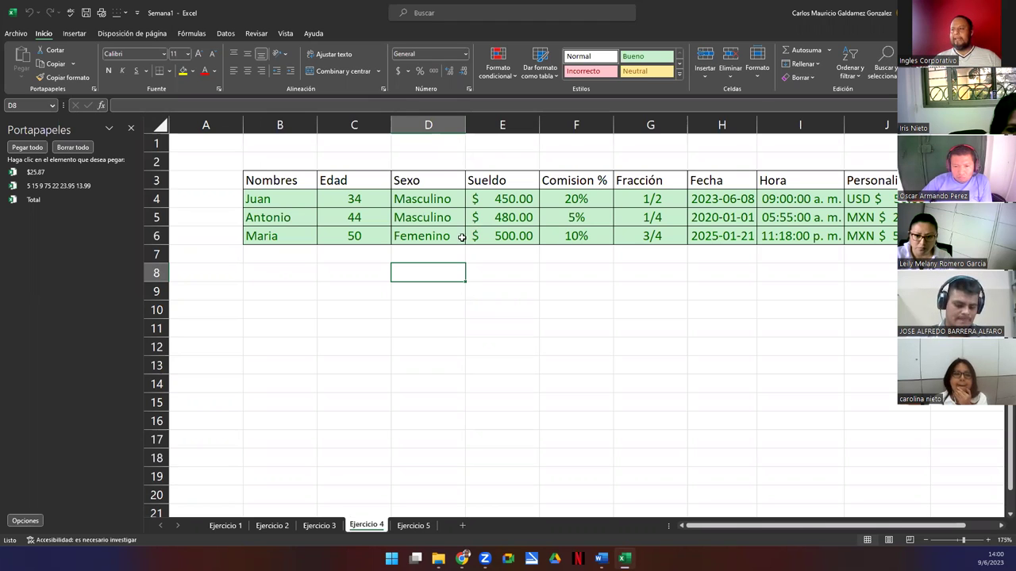
drag(298, 176, 865, 237)
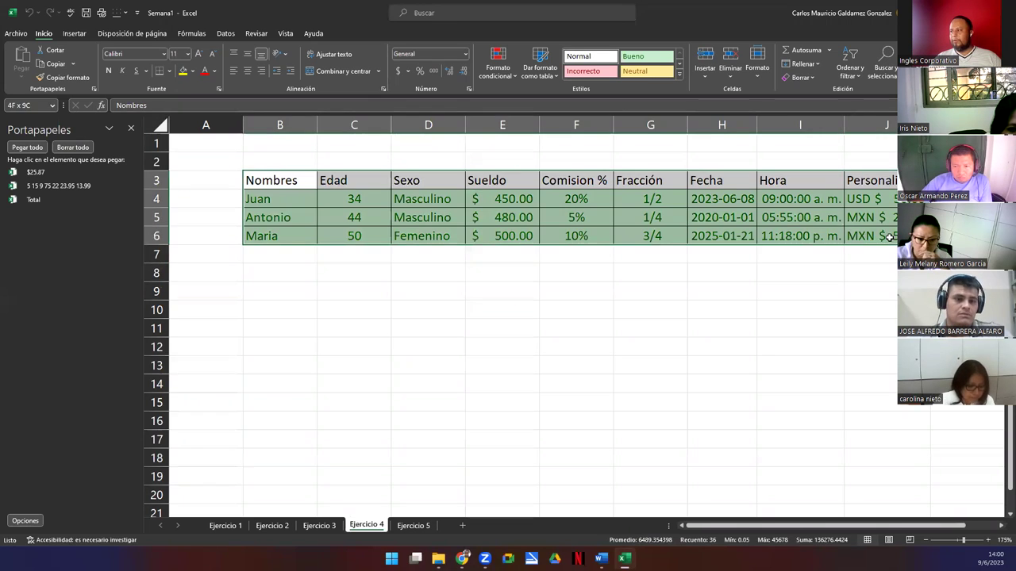
click(264, 289)
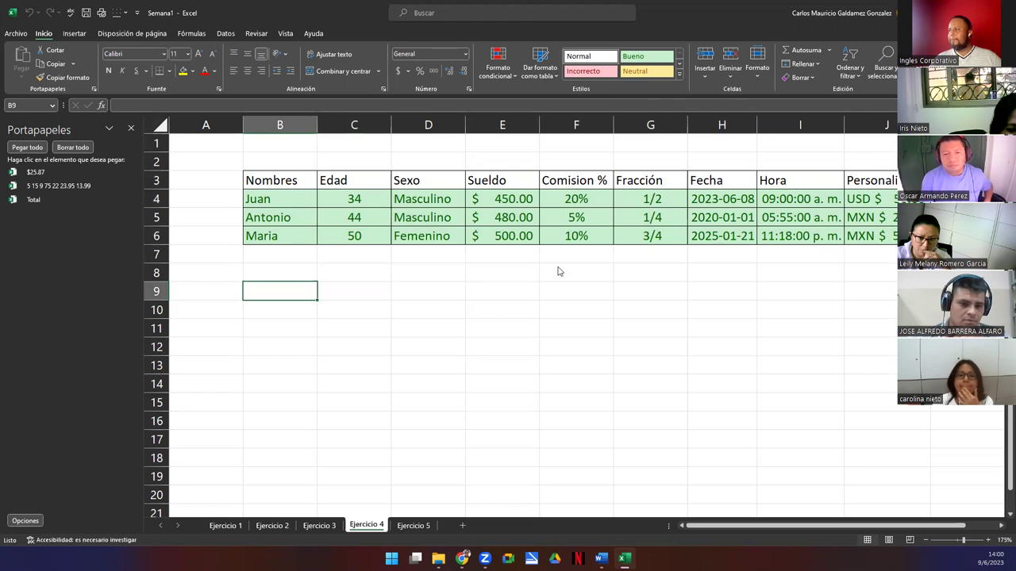
key(alt+F4)
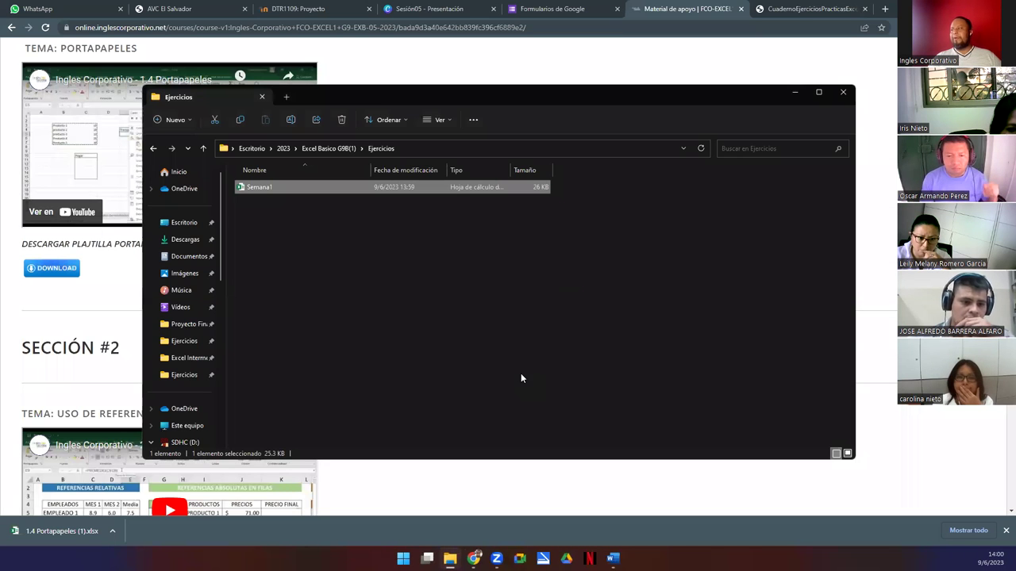
click(796, 91)
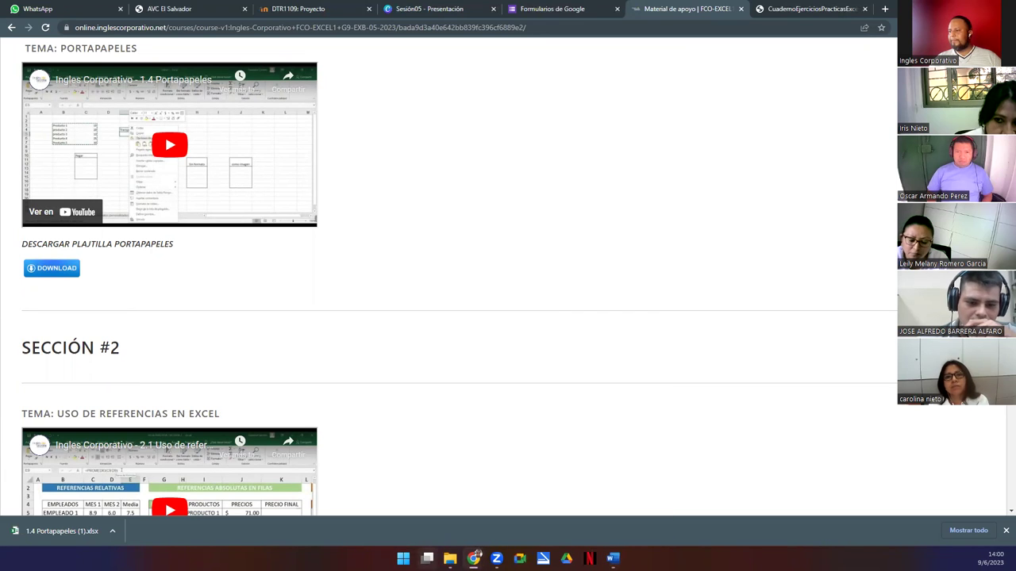
Step: Reopen Semana1 from the Ejercicios folder on the Ejercicio 4 sheet, with the Portapapeles pane closed and cell B9 selected
click(450, 558)
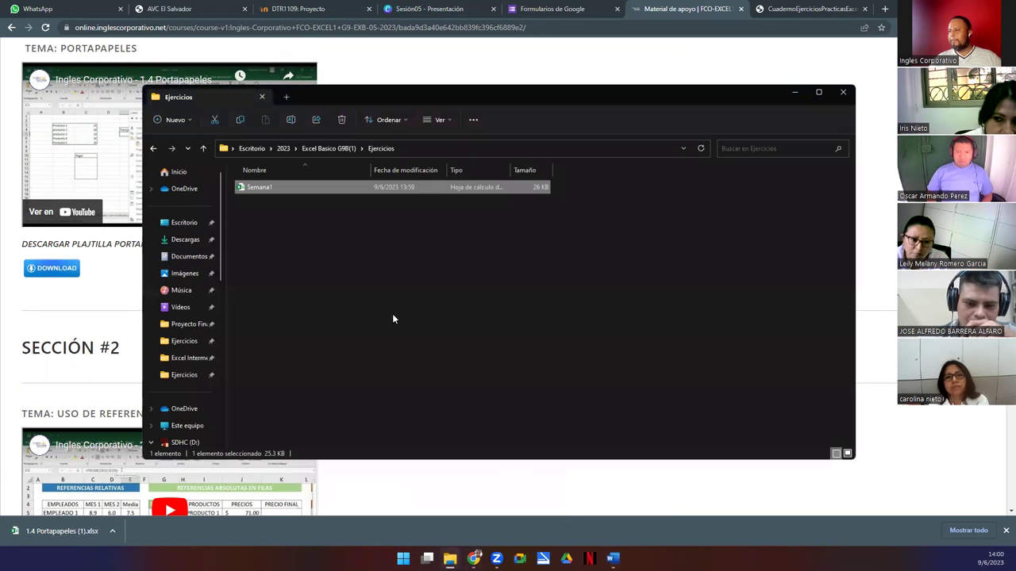
double_click(252, 188)
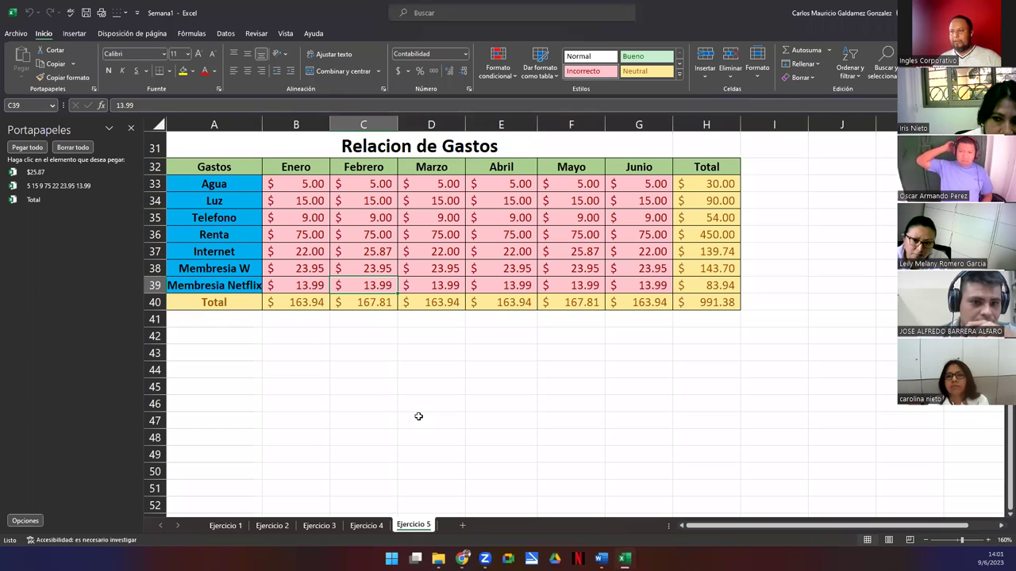
click(366, 526)
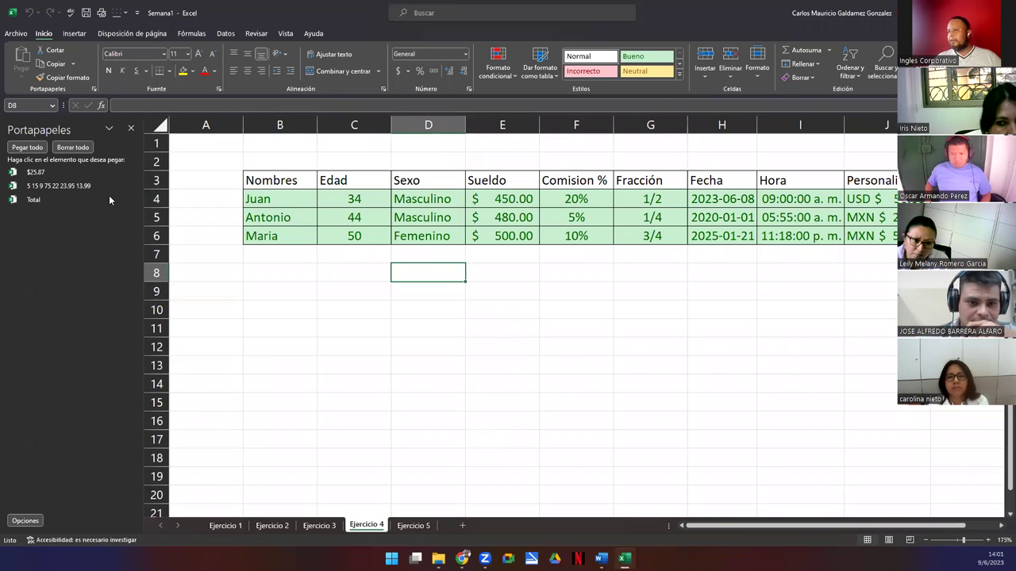
click(131, 127)
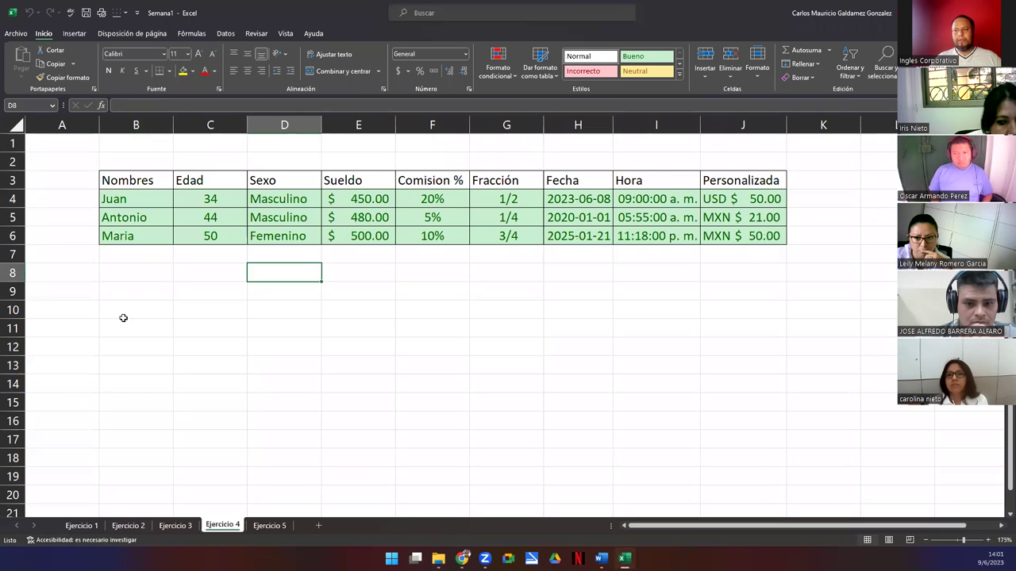
click(125, 289)
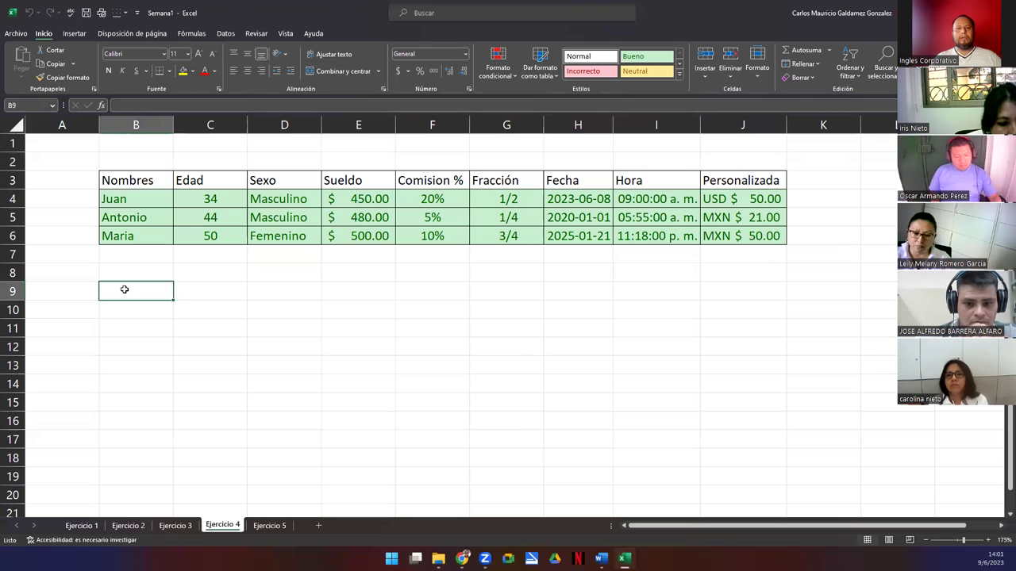